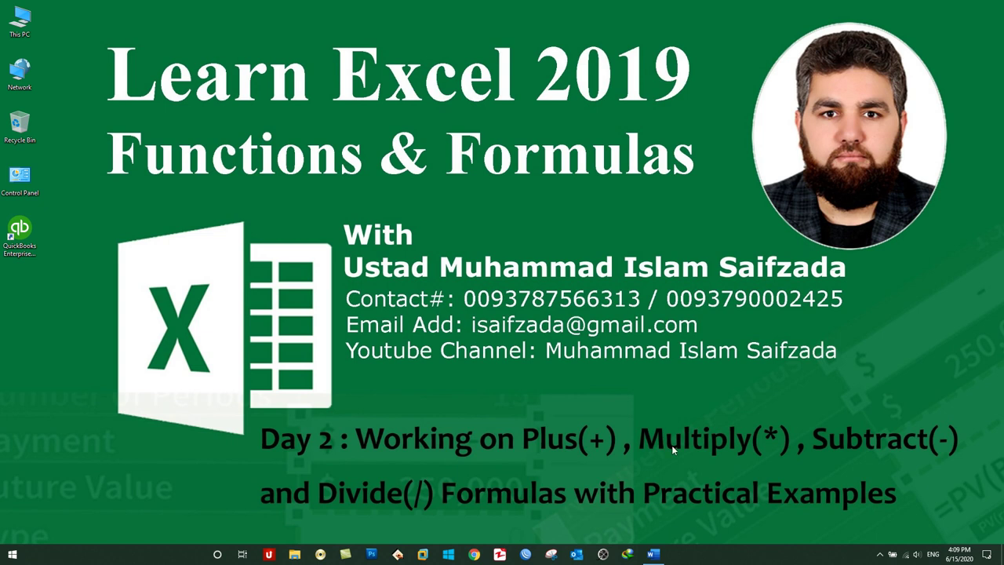
# - Review the Functions vs Formulas notes in Word, highlighting the list of formula operations
pyautogui.click(653, 553)
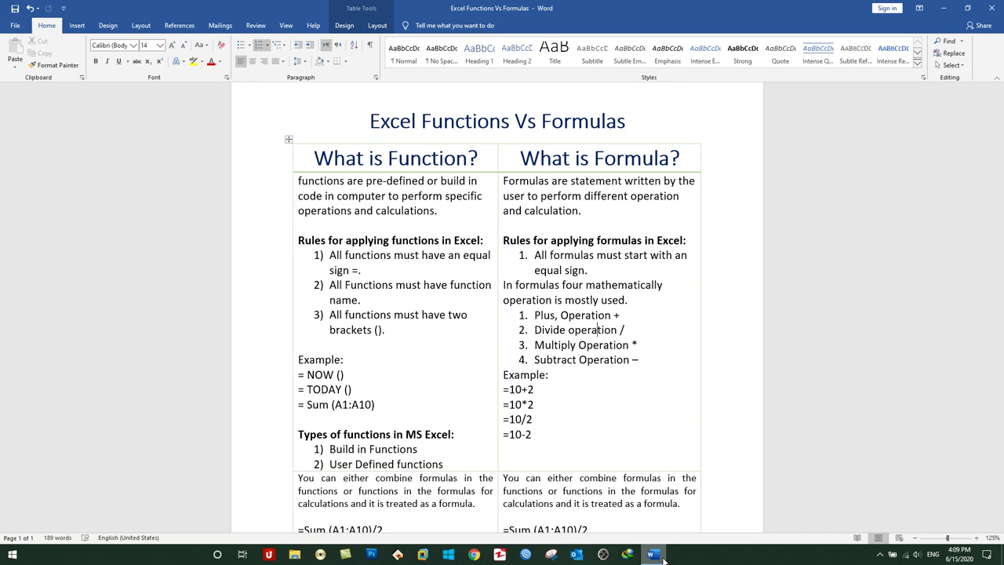
pyautogui.click(541, 433)
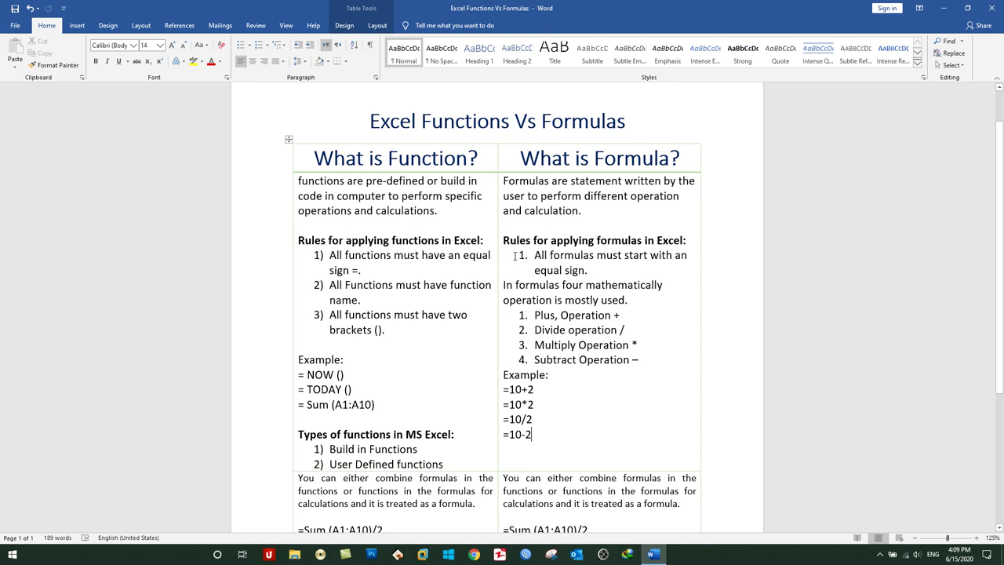
pyautogui.moveTo(645, 360); pyautogui.dragTo(535, 315)
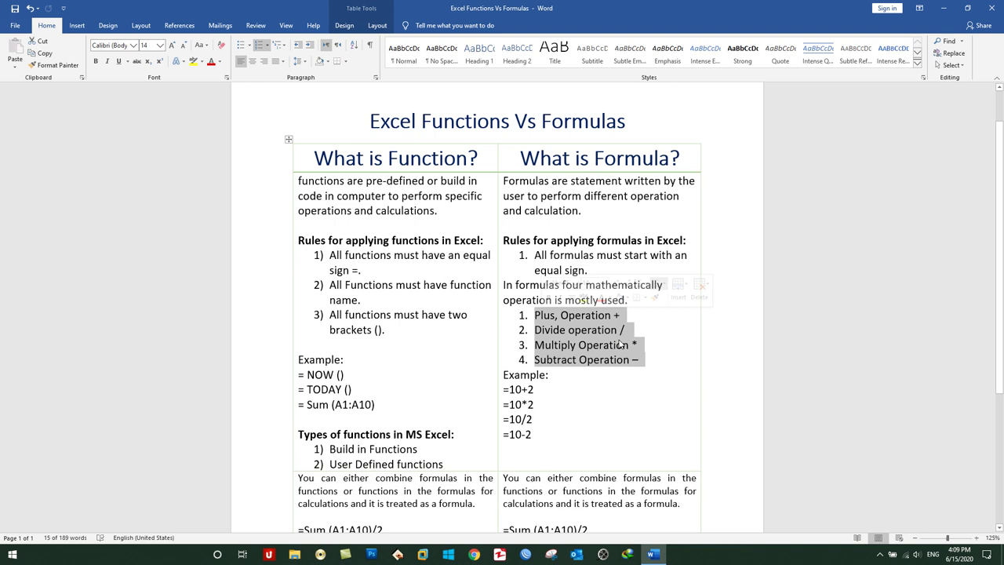
pyautogui.click(382, 342)
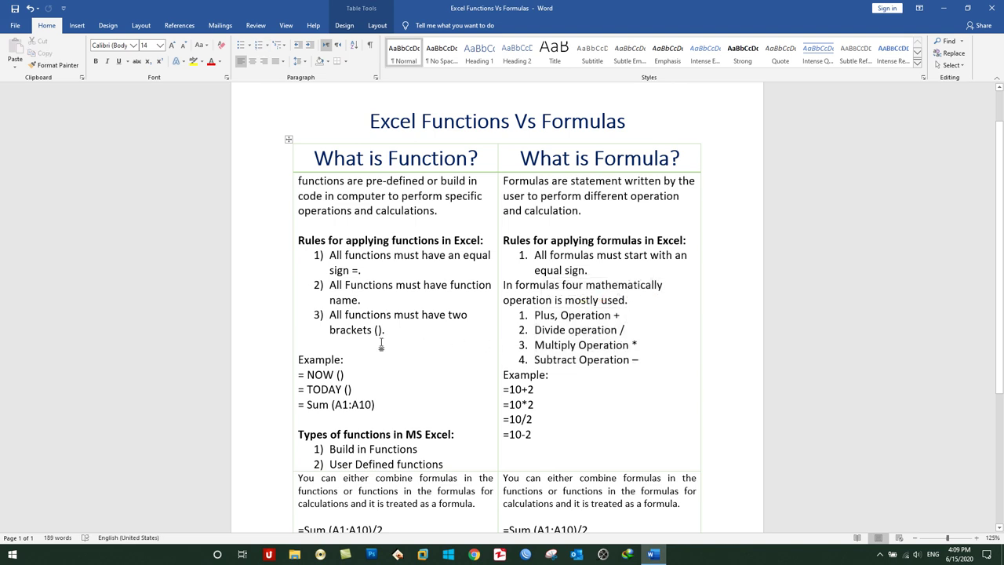
pyautogui.doubleClick(405, 160)
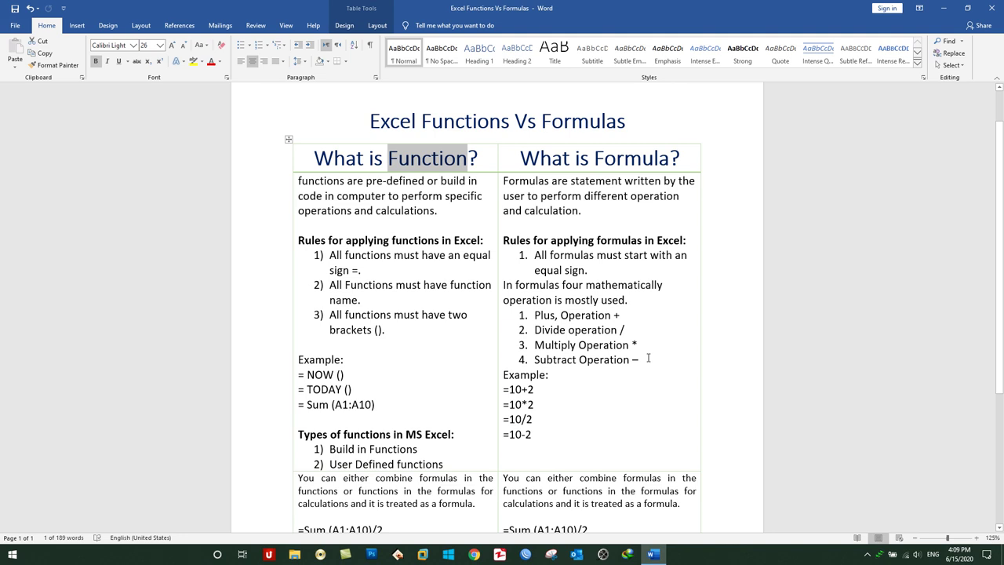
pyautogui.moveTo(646, 360); pyautogui.dragTo(535, 316)
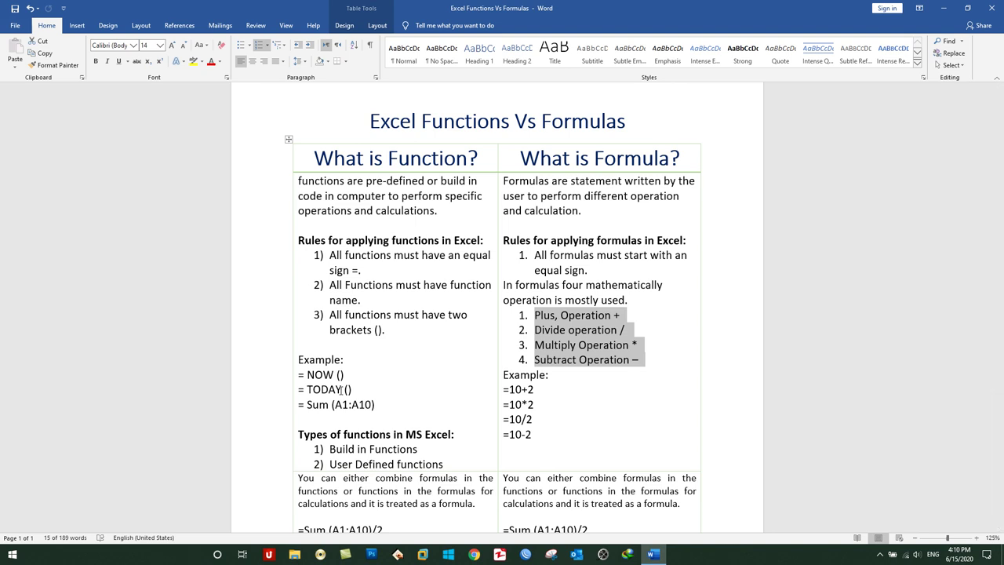
pyautogui.click(345, 389)
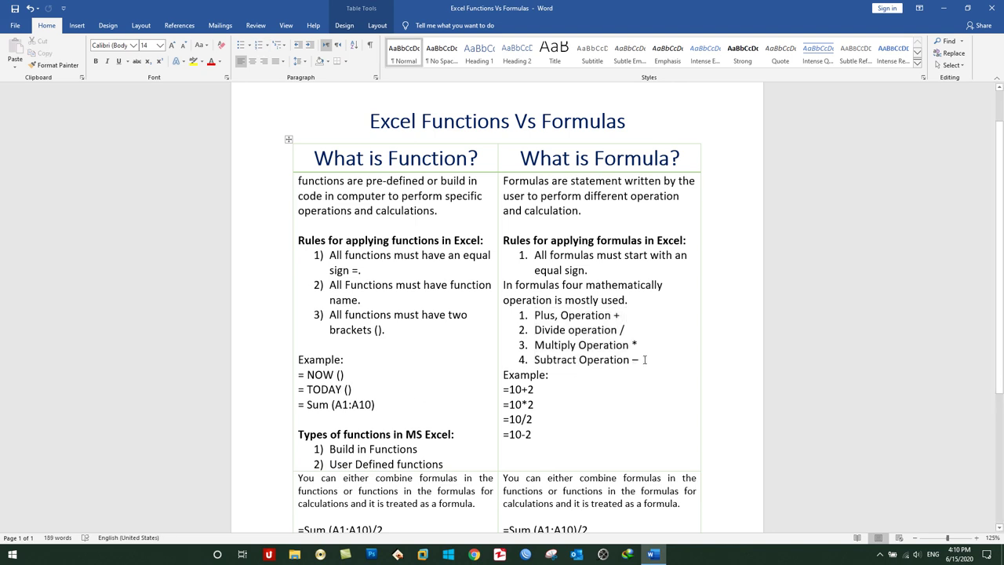
pyautogui.moveTo(644, 360); pyautogui.dragTo(538, 321)
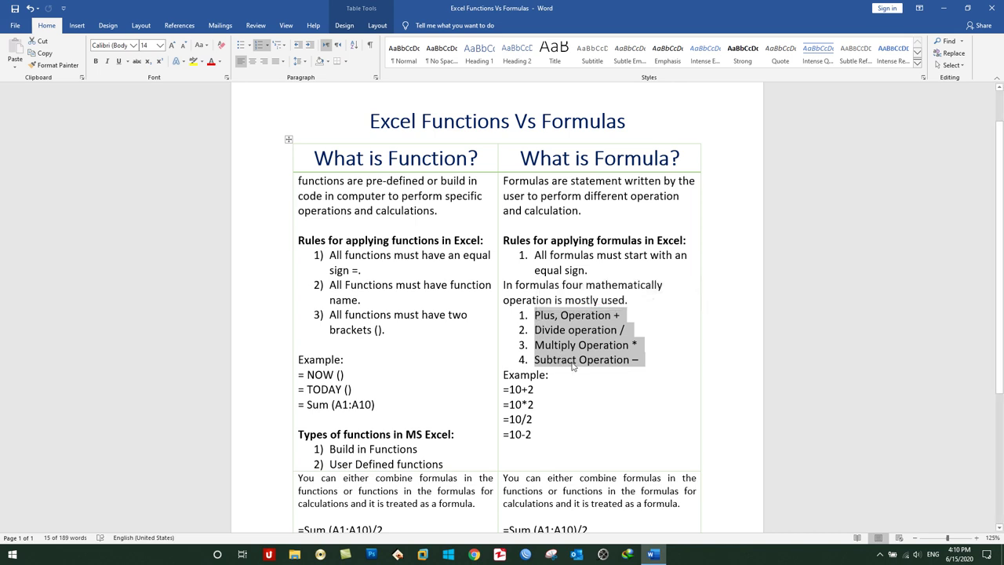
# - Launch Excel from the Run prompt and create a blank workbook
pyautogui.click(652, 554)
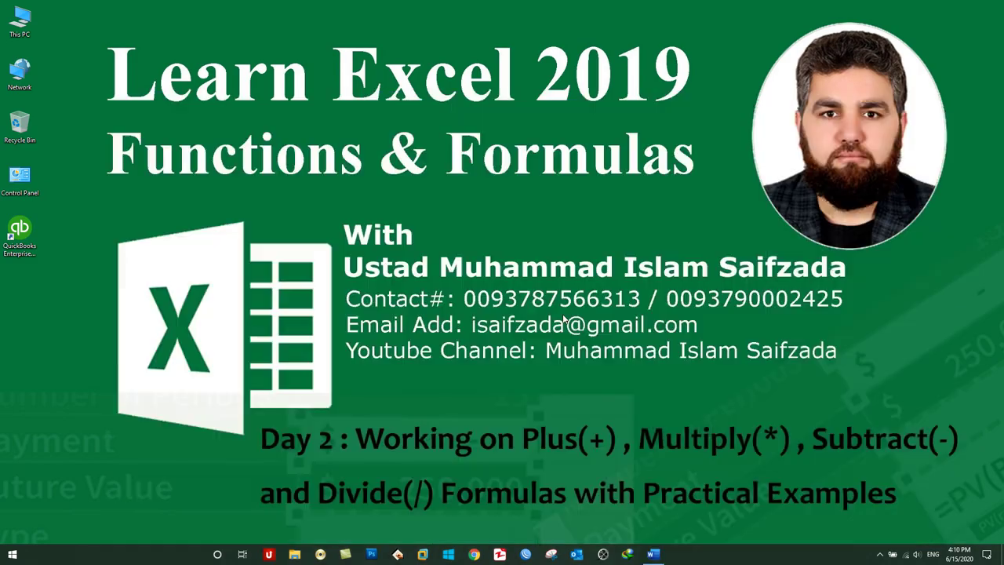
pyautogui.press('super+r')
pyautogui.write('Excel')
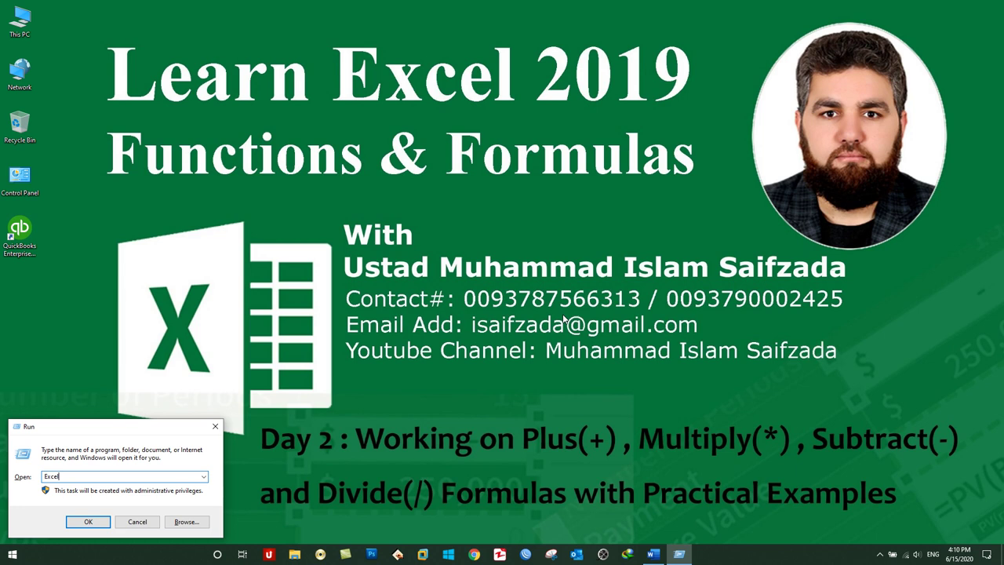
pyautogui.press('Return')
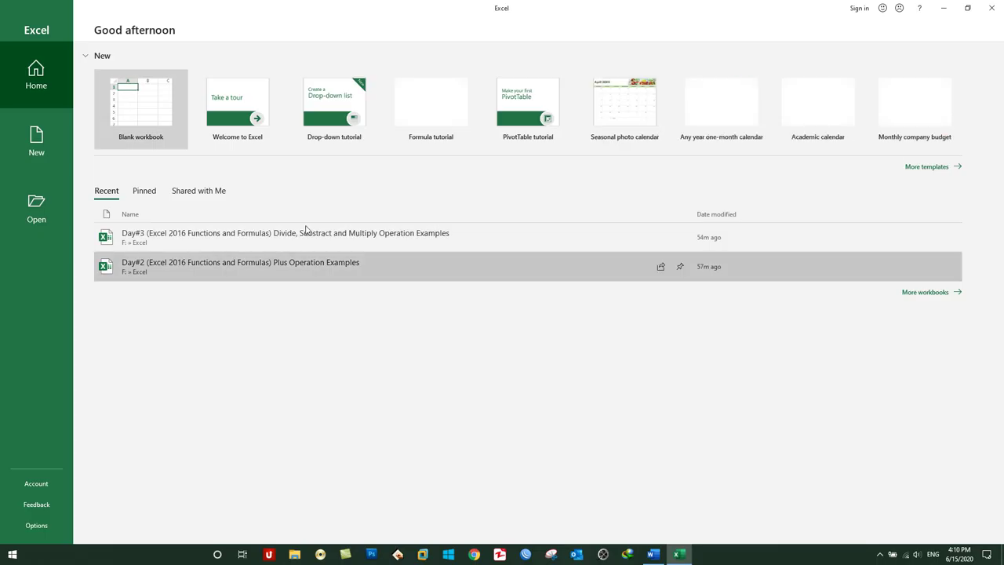
pyautogui.click(138, 123)
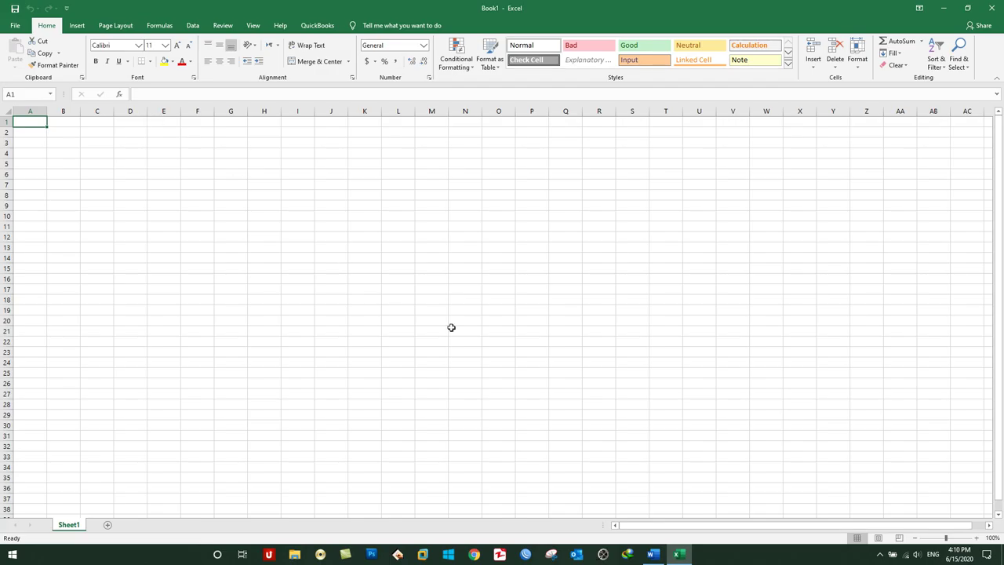
pyautogui.keyDown('ctrl'); pyautogui.scroll(3, 394, 318); pyautogui.keyUp('ctrl')
pyautogui.keyDown('ctrl'); pyautogui.scroll(3, 395, 319); pyautogui.keyUp('ctrl')
pyautogui.keyDown('ctrl'); pyautogui.scroll(2, 394, 319); pyautogui.keyUp('ctrl')
pyautogui.keyDown('ctrl'); pyautogui.scroll(1, 395, 318); pyautogui.keyUp('ctrl')
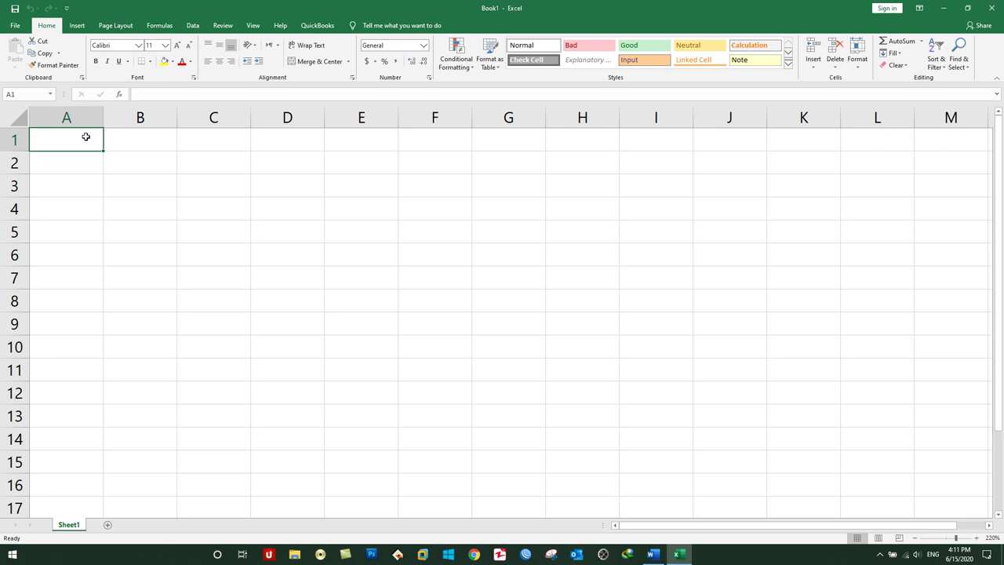
# - Enter headers EmpID, EmpName, Post, Monthly Salary, Over time and Net Salary in A1:F1
pyautogui.write('Emp')
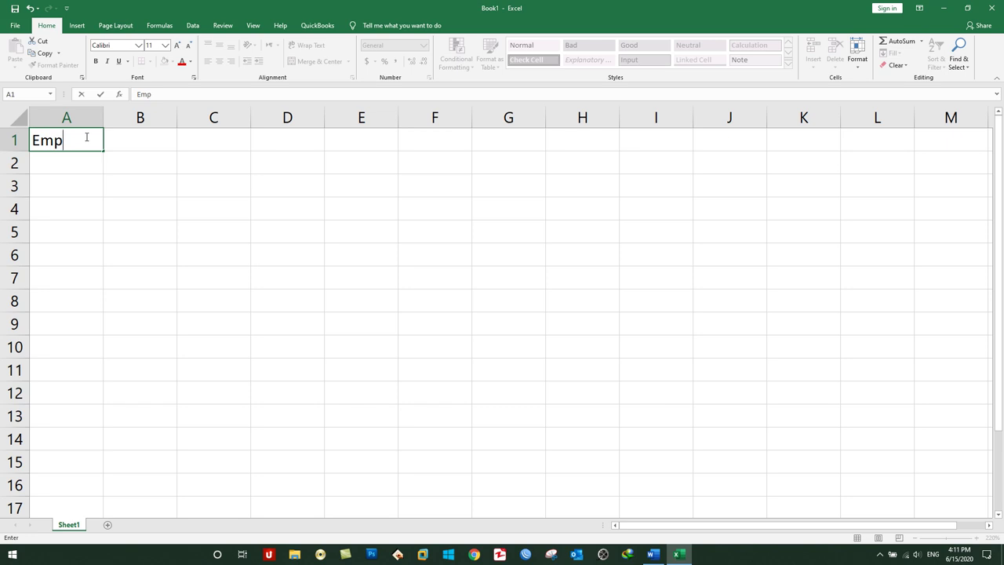
pyautogui.write('ID')
pyautogui.press('Tab')
pyautogui.write('Empi')
pyautogui.press('BackSpace')
pyautogui.write('Name')
pyautogui.press('Tab')
pyautogui.write('Post')
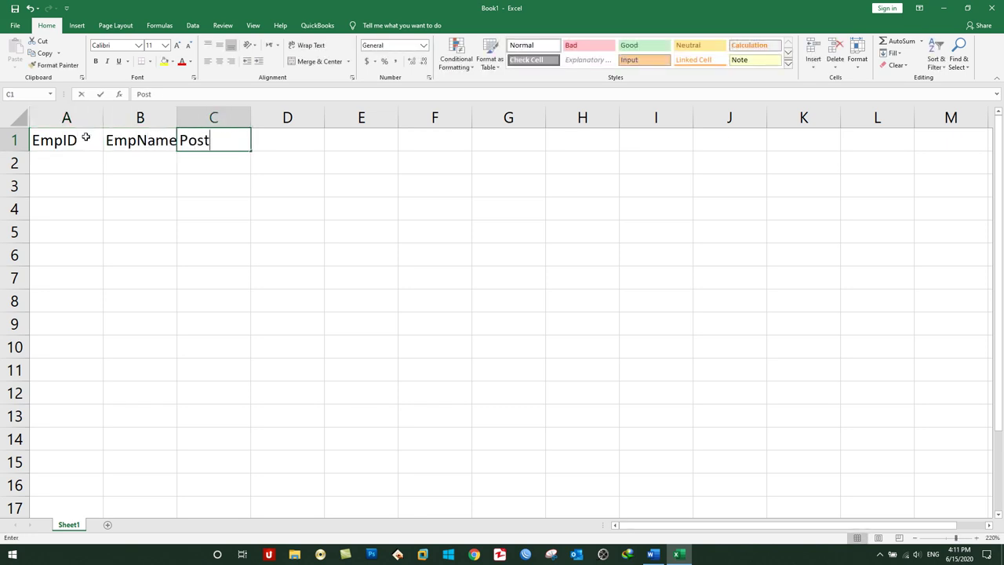
pyautogui.press('Tab')
pyautogui.write('Monthly Salary')
pyautogui.press('Tab')
pyautogui.write('Oove')
pyautogui.press('BackSpace')
pyautogui.press('BackSpace')
pyautogui.press('BackSpace')
pyautogui.write('ver')
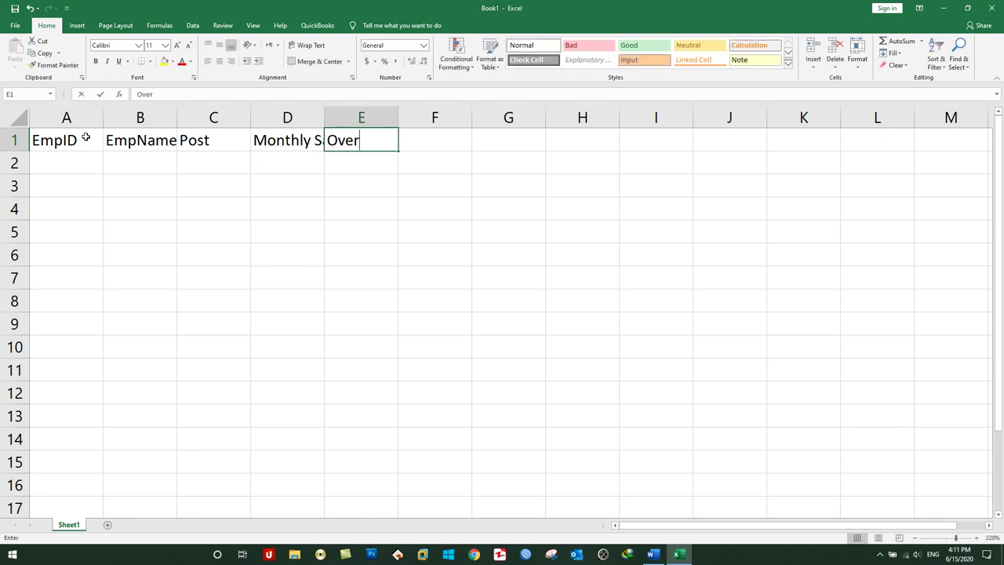
pyautogui.write(' time')
pyautogui.press('Tab')
pyautogui.write('Net Salary')
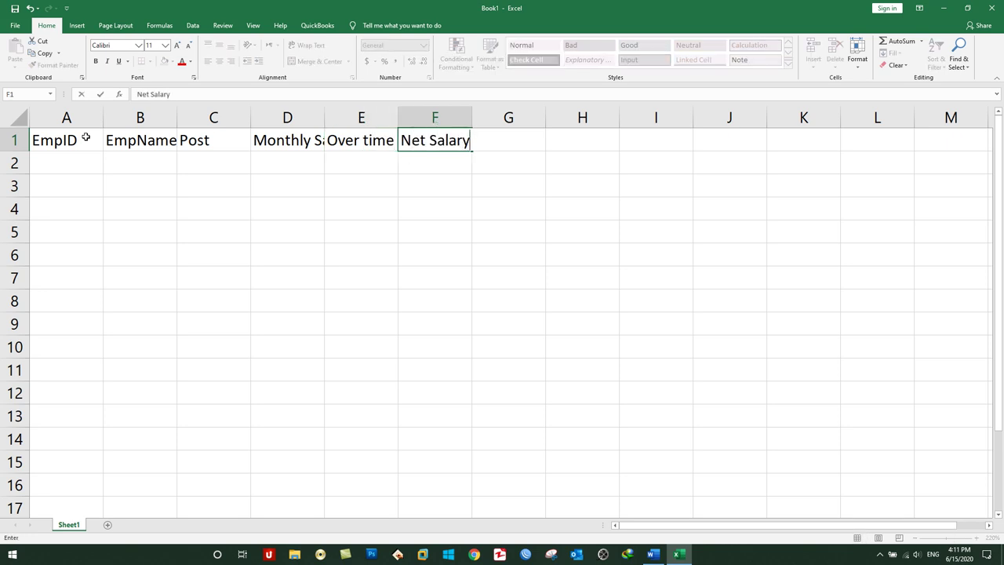
pyautogui.press('Return')
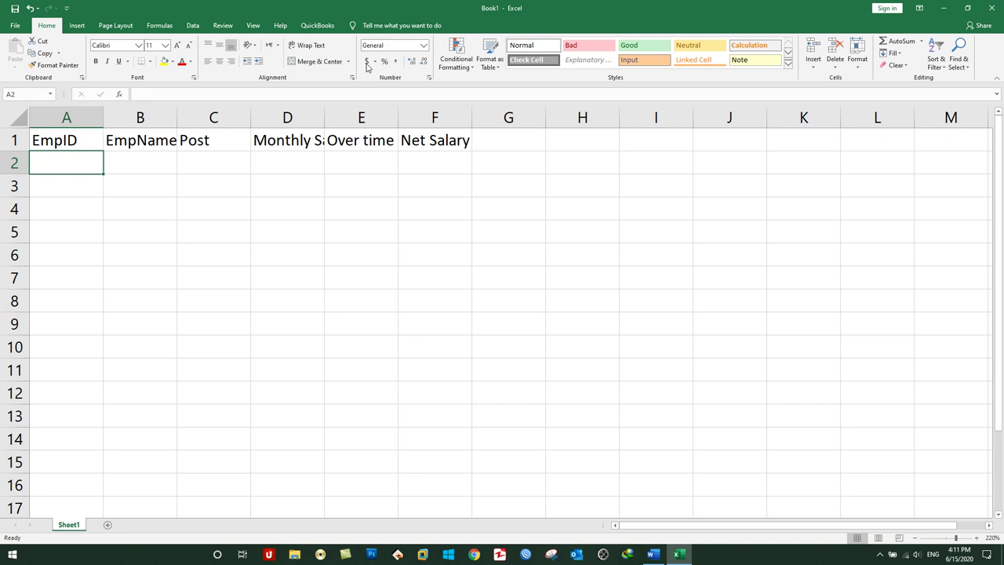
# - Autofit columns B, D, E and F to their header text
pyautogui.doubleClick(180, 117)
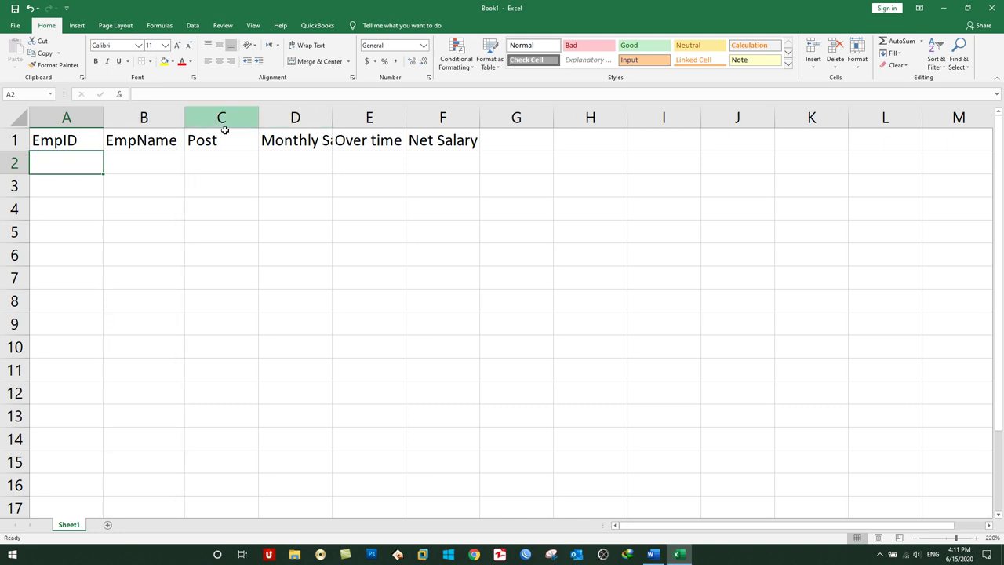
pyautogui.doubleClick(328, 116)
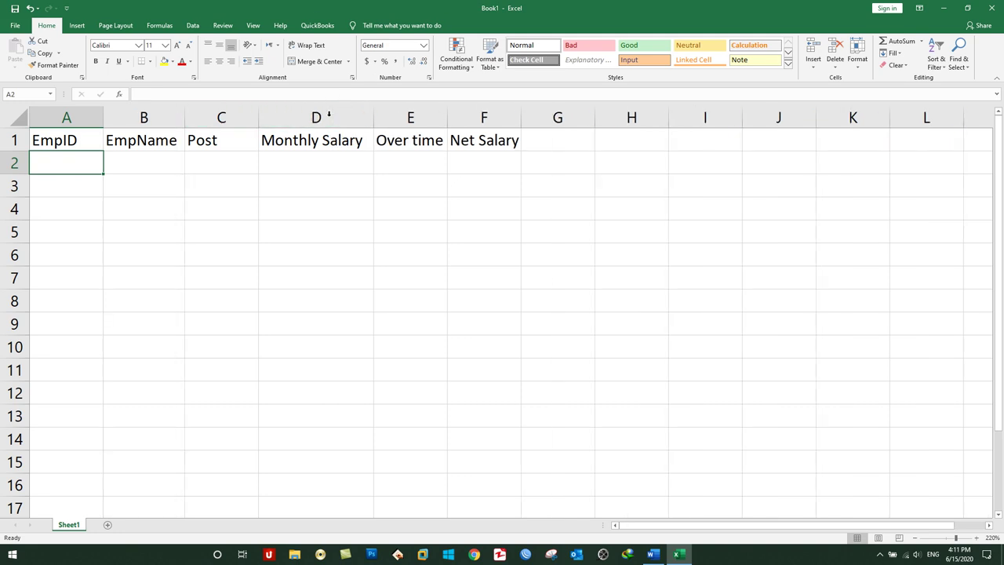
pyautogui.doubleClick(447, 117)
pyautogui.doubleClick(527, 117)
# - Centre and bold the A1:F1 headers and make row 1 taller
pyautogui.moveTo(533, 117); pyautogui.dragTo(86, 140)
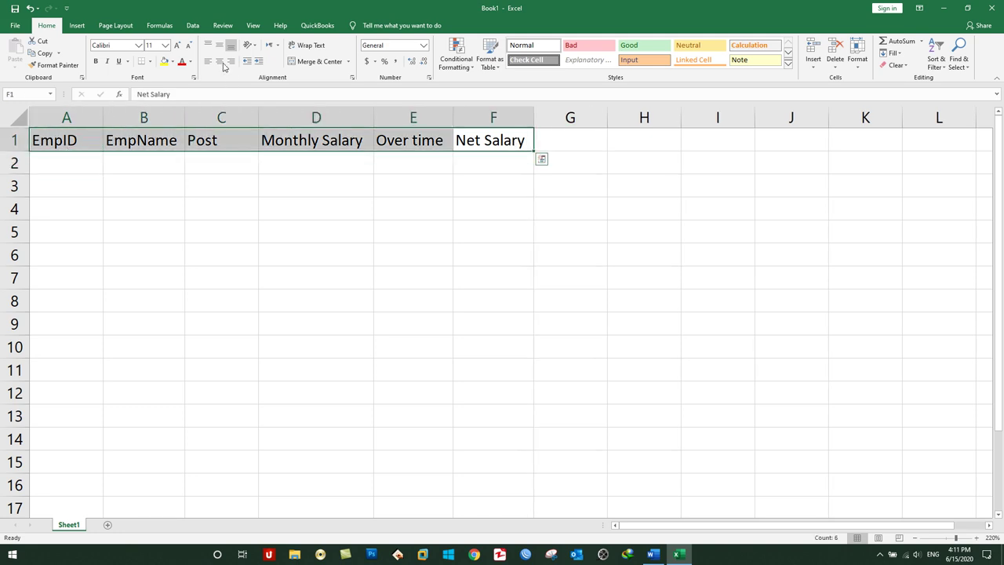
pyautogui.click(220, 61)
pyautogui.click(220, 45)
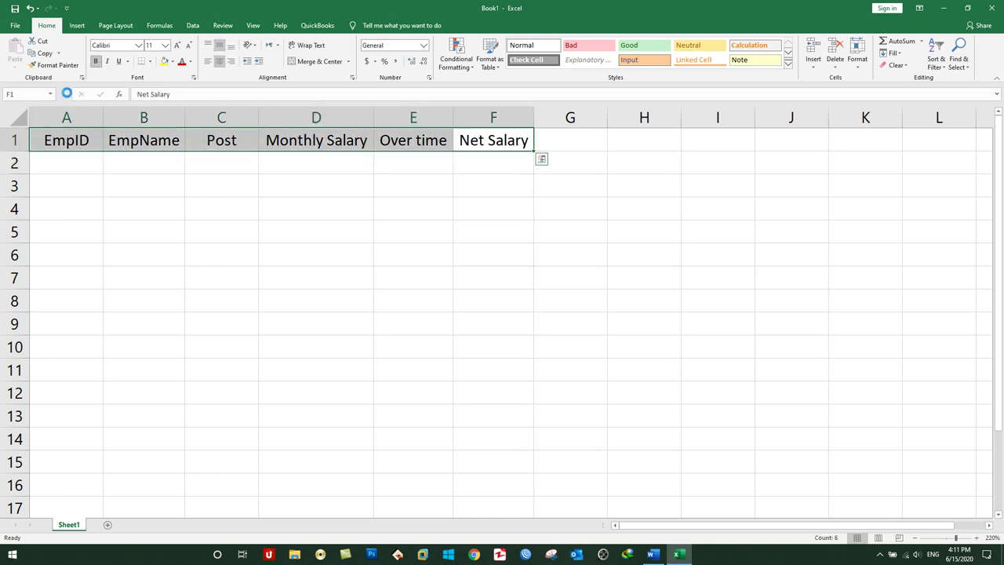
pyautogui.click(96, 61)
pyautogui.moveTo(24, 151); pyautogui.dragTo(25, 158)
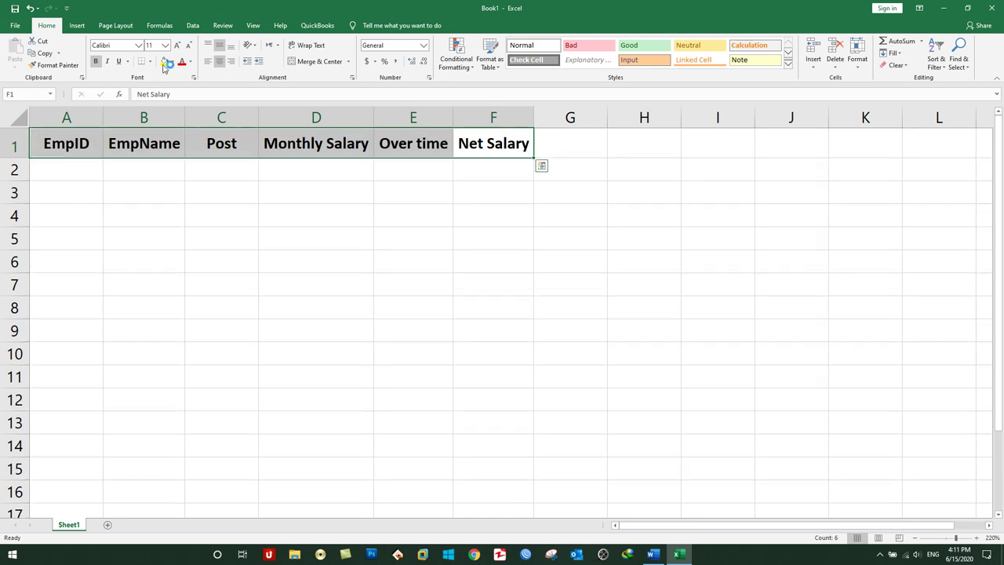
# - Give the headers a top and double bottom border and narrow column A to fit EmpID
pyautogui.click(149, 61)
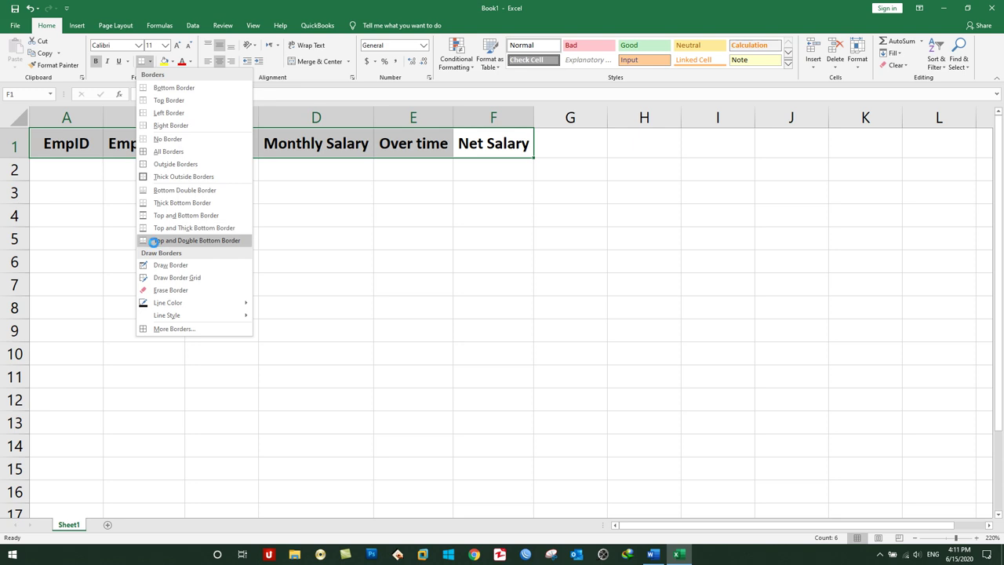
pyautogui.click(150, 240)
pyautogui.click(69, 172)
pyautogui.moveTo(102, 118); pyautogui.dragTo(94, 117)
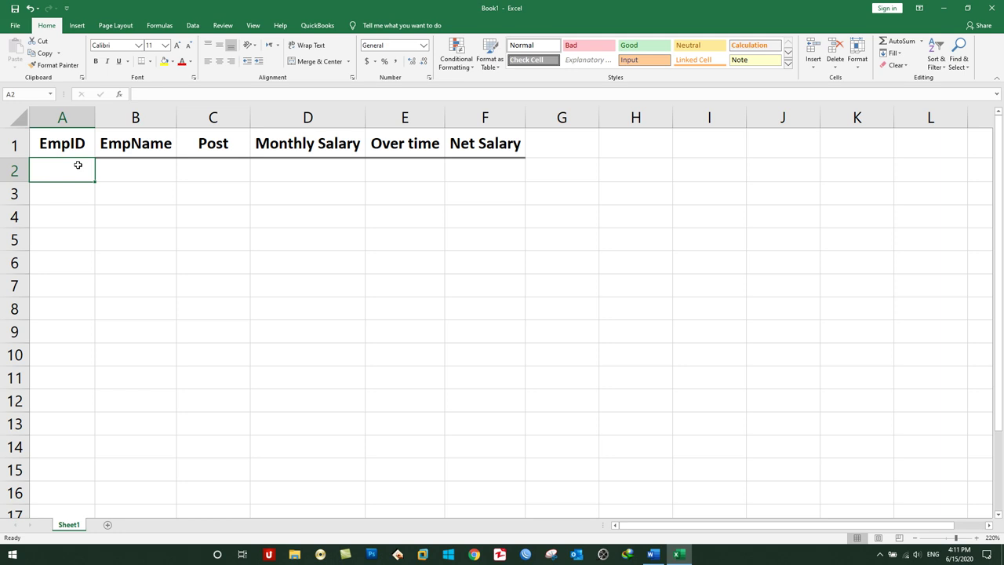
# - Enter WIG-01 in A2 and fill the IDs down to WIG-06 in A7
pyautogui.write('WIG-01')
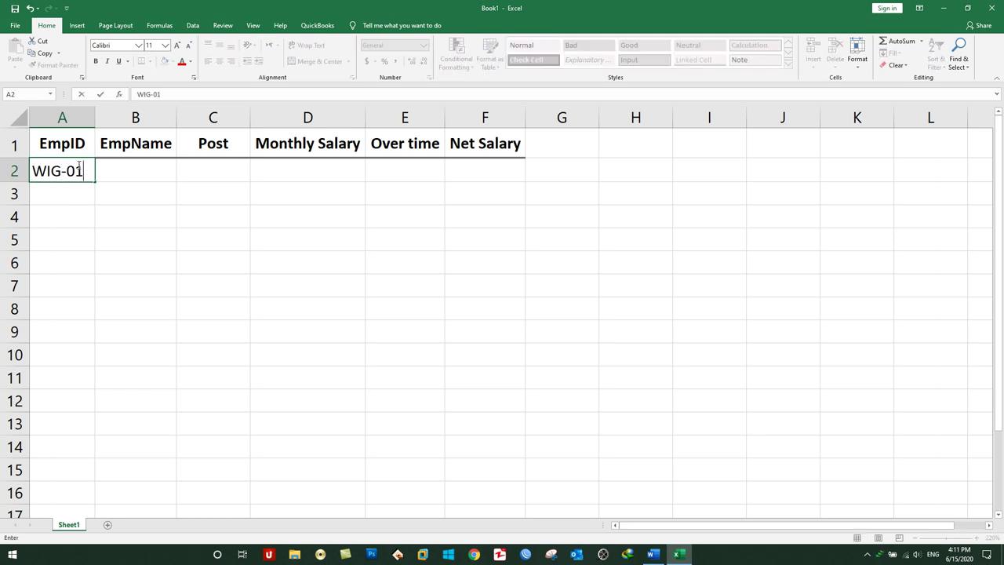
pyautogui.press('Return')
pyautogui.click(78, 166)
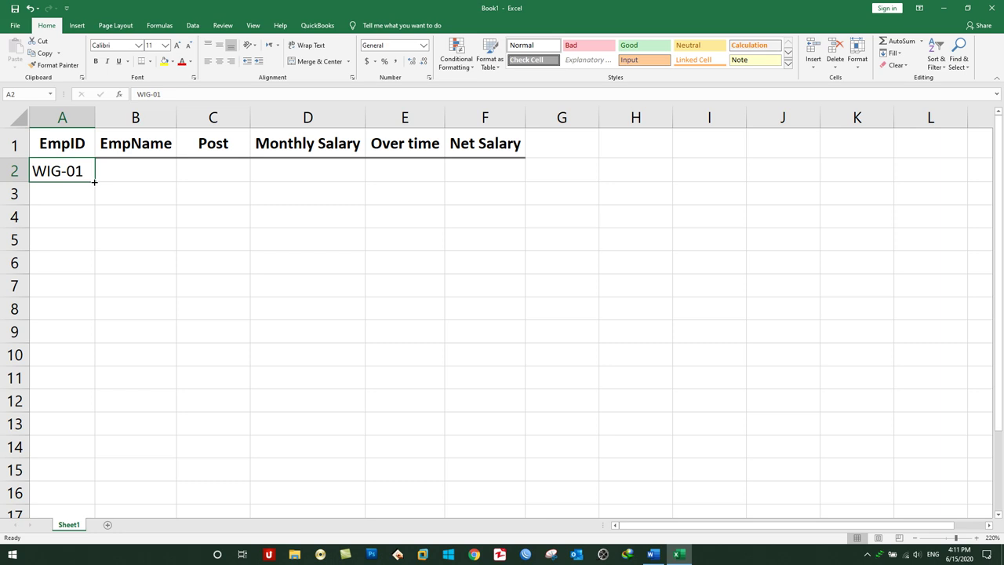
pyautogui.moveTo(94, 182); pyautogui.dragTo(80, 291)
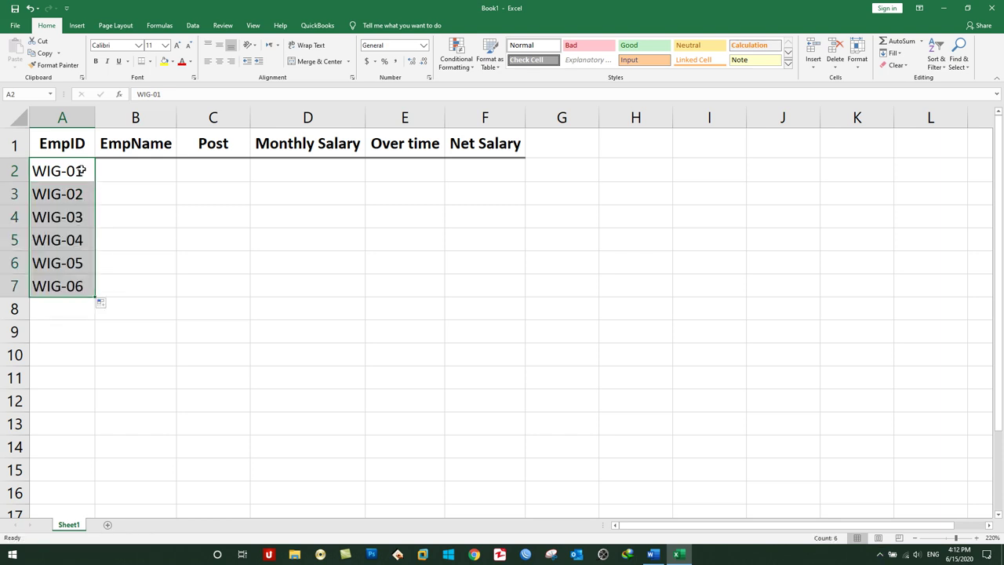
# - Type the names Islam, Khan, Wali, Asad, Salam and Sarbaz into B2:B7
pyautogui.click(142, 166)
pyautogui.write('Islam')
pyautogui.press('Return')
pyautogui.write('Khan')
pyautogui.press('Return')
pyautogui.write('Wali')
pyautogui.press('Return')
pyautogui.write('Asad')
pyautogui.press('Return')
pyautogui.write('Saa')
pyautogui.press('BackSpace')
pyautogui.write('lam')
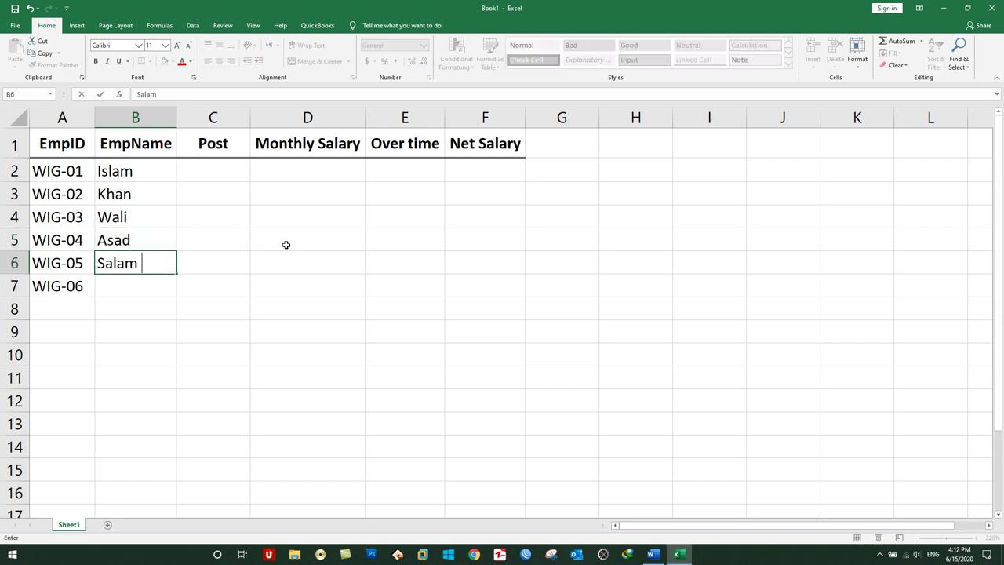
pyautogui.press('Return')
pyautogui.write('Sarbaz')
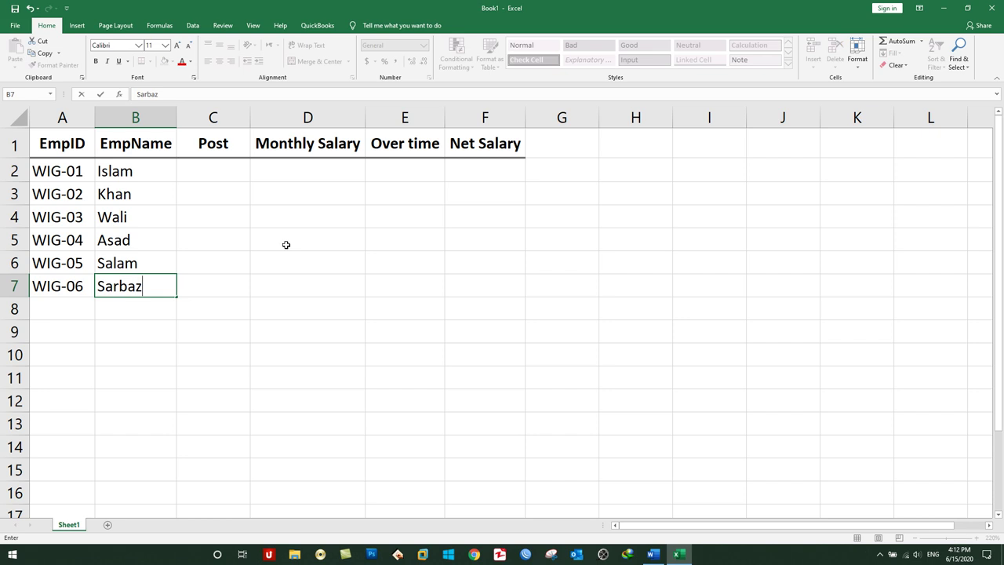
pyautogui.press('Return')
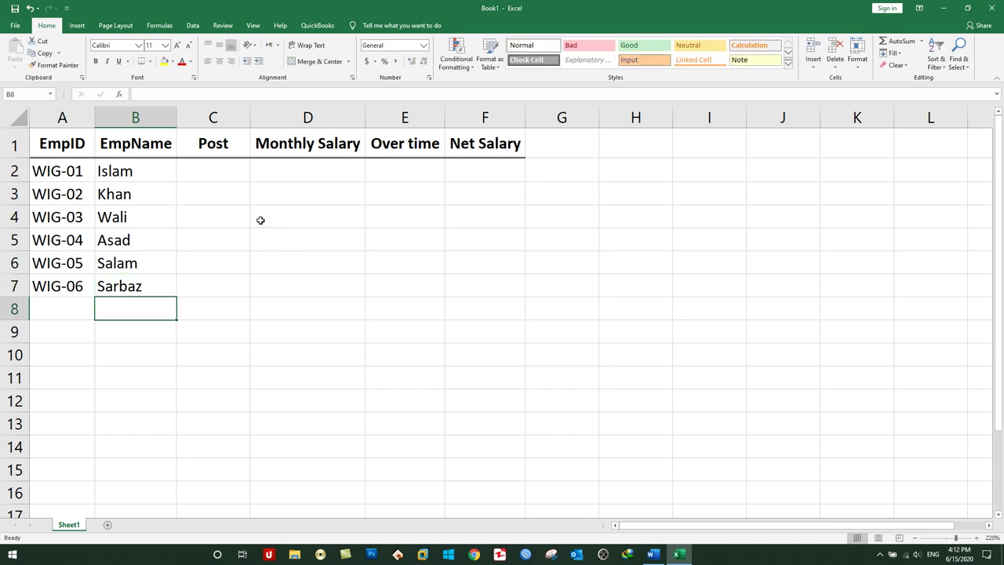
# - Fill C2:C7 with IT Officer in a single entry
pyautogui.moveTo(229, 173); pyautogui.dragTo(220, 287)
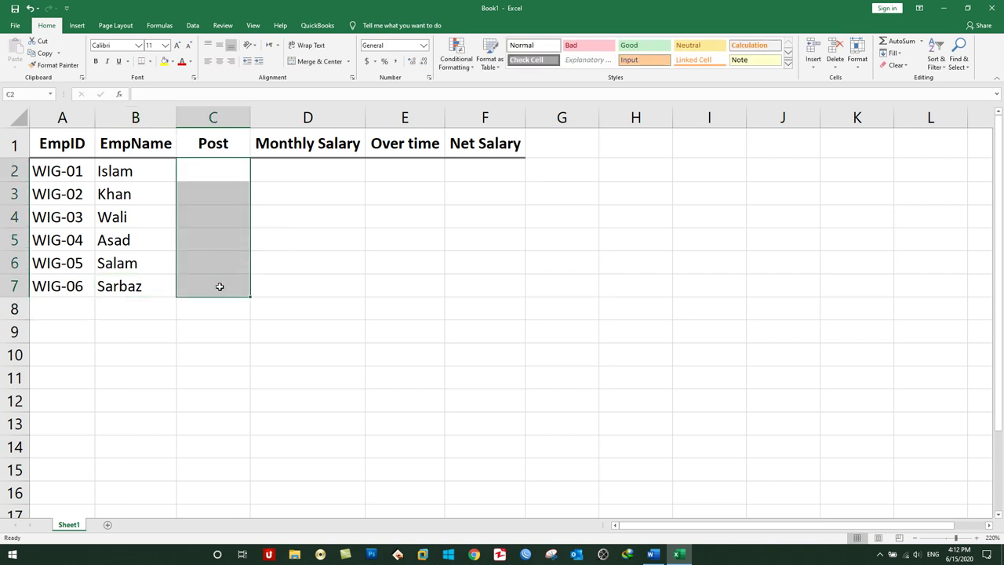
pyautogui.write('IT Officer')
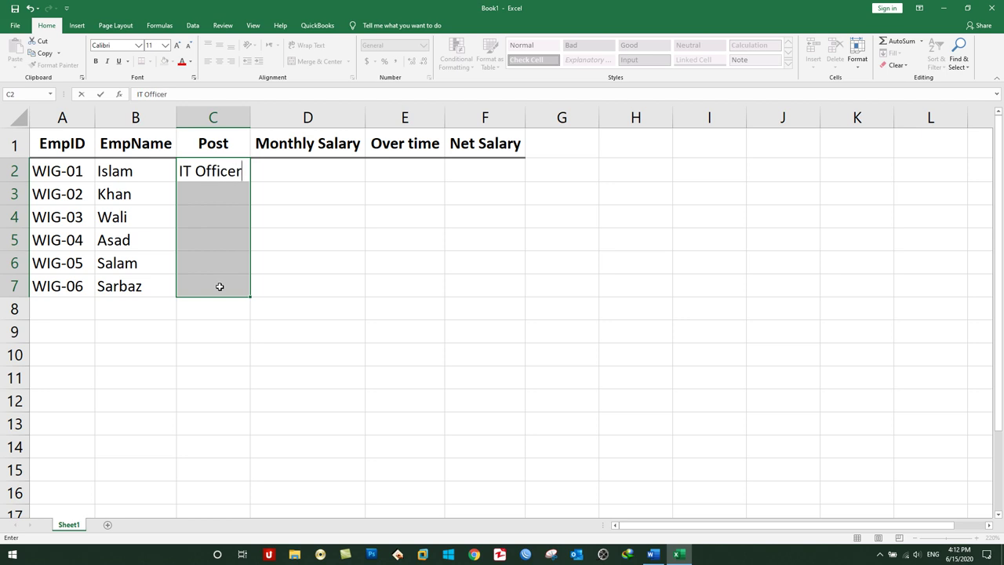
pyautogui.hotkey('ctrl', 'Return')
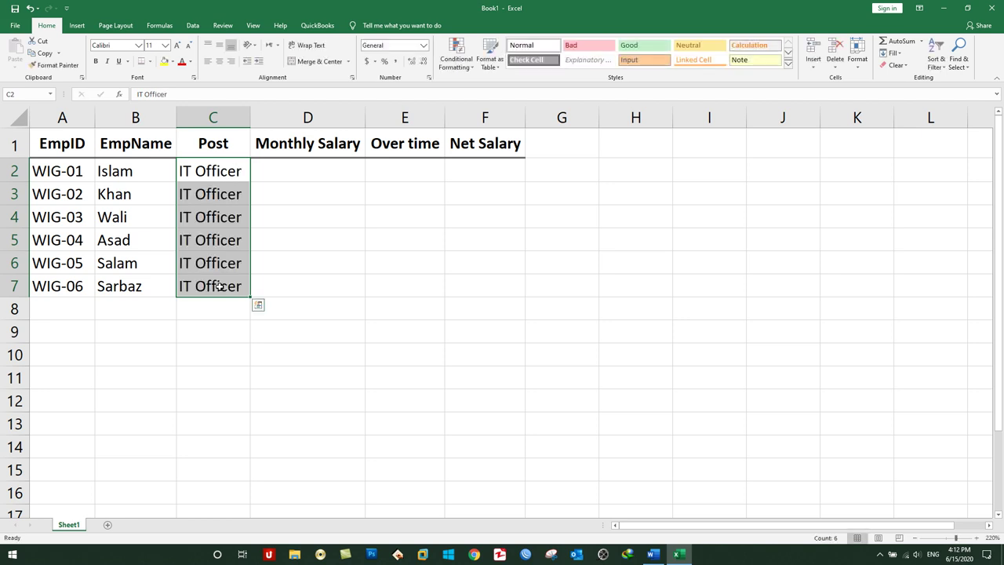
# - Enter monthly salaries 20000, 15000, 25000, 18000, 15000 and 30000 in D2:D7
pyautogui.click(287, 176)
pyautogui.write('20000')
pyautogui.press('Return')
pyautogui.write('15000')
pyautogui.press('Return')
pyautogui.write('2')
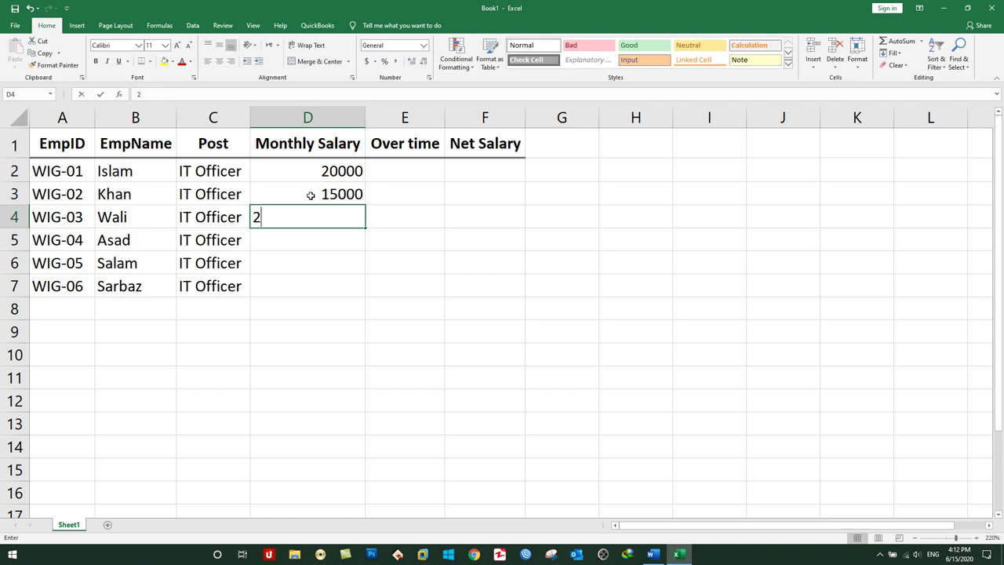
pyautogui.write('5000')
pyautogui.press('Return')
pyautogui.write('18000')
pyautogui.press('Return')
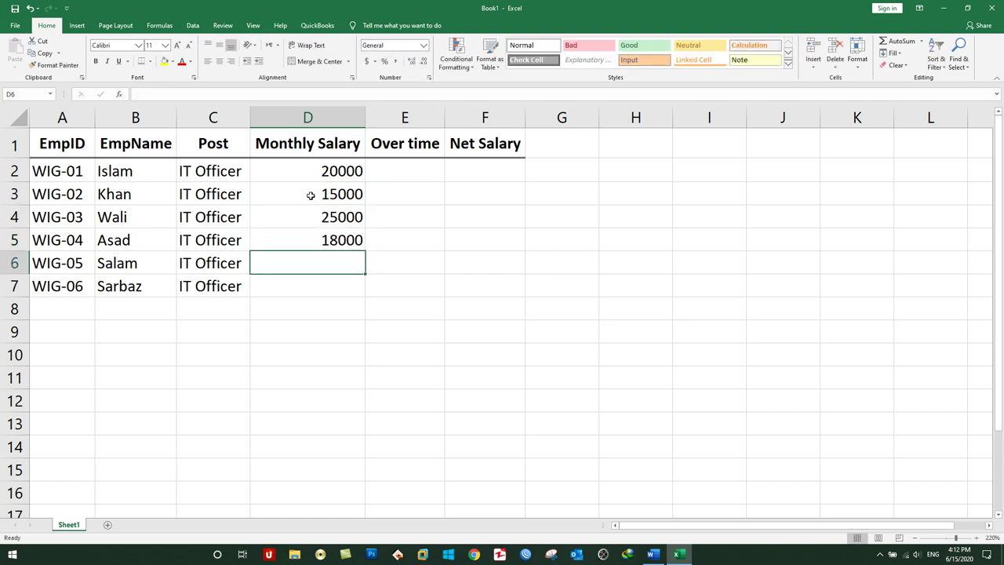
pyautogui.write('15000')
pyautogui.press('Return')
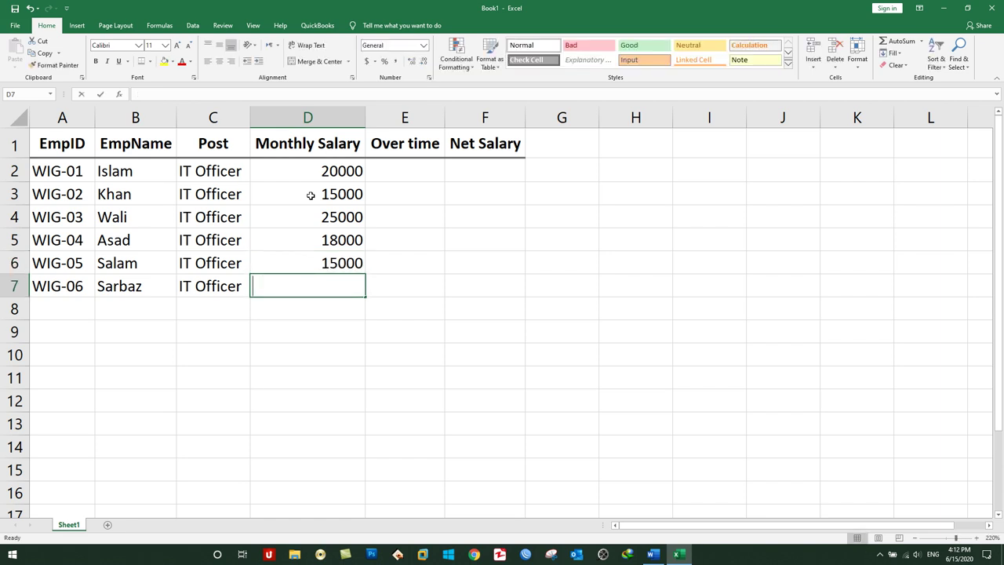
pyautogui.write('30000')
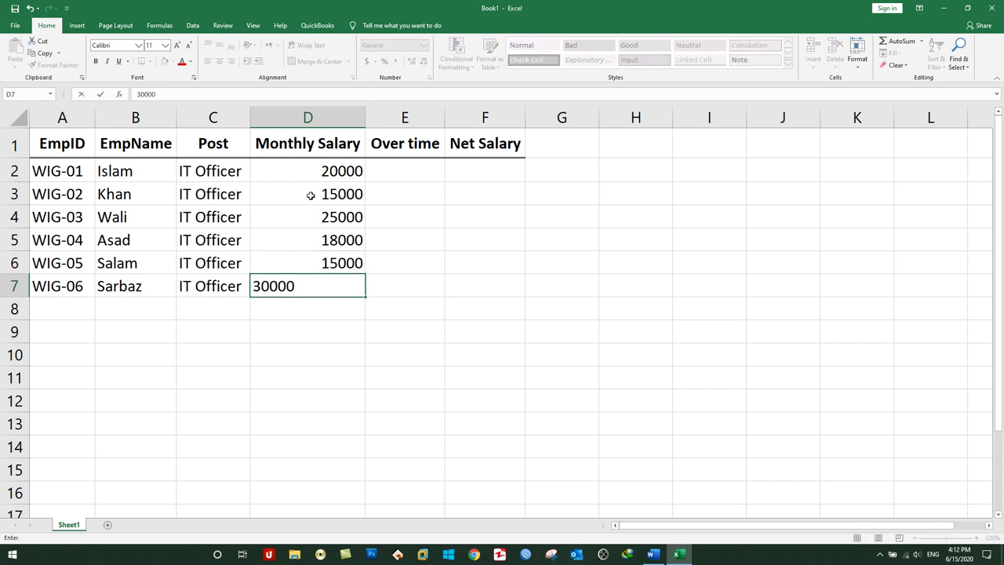
pyautogui.press('Return')
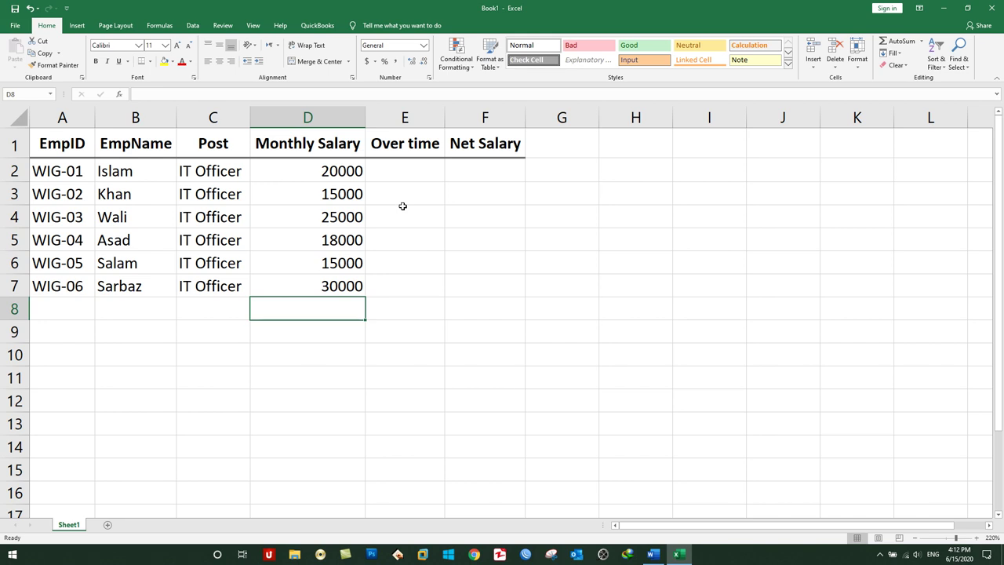
pyautogui.click(405, 174)
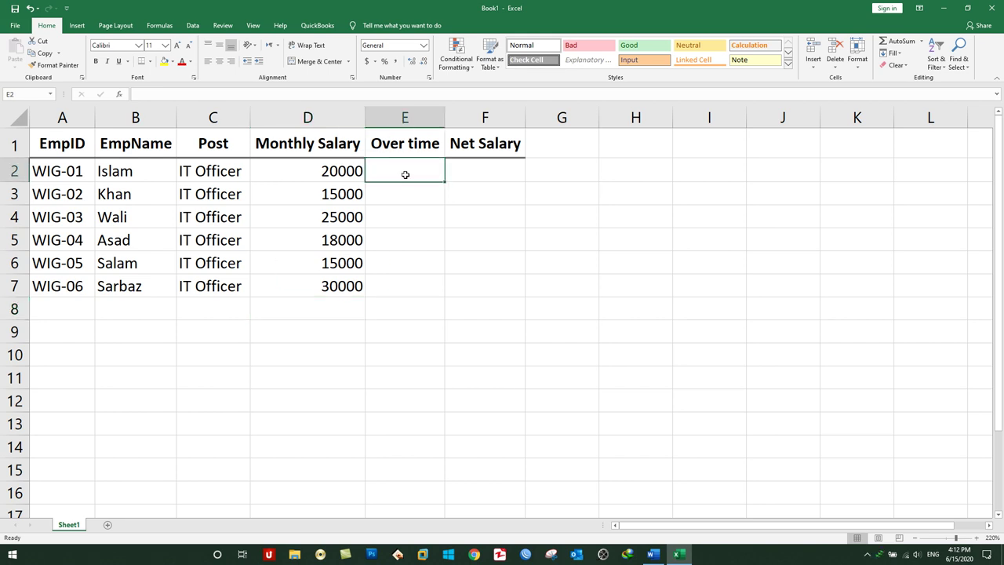
# - Enter overtime amounts 0, 2000, 0, 7000, 5000 and 0 into E2:E7
pyautogui.write('0')
pyautogui.press('Return')
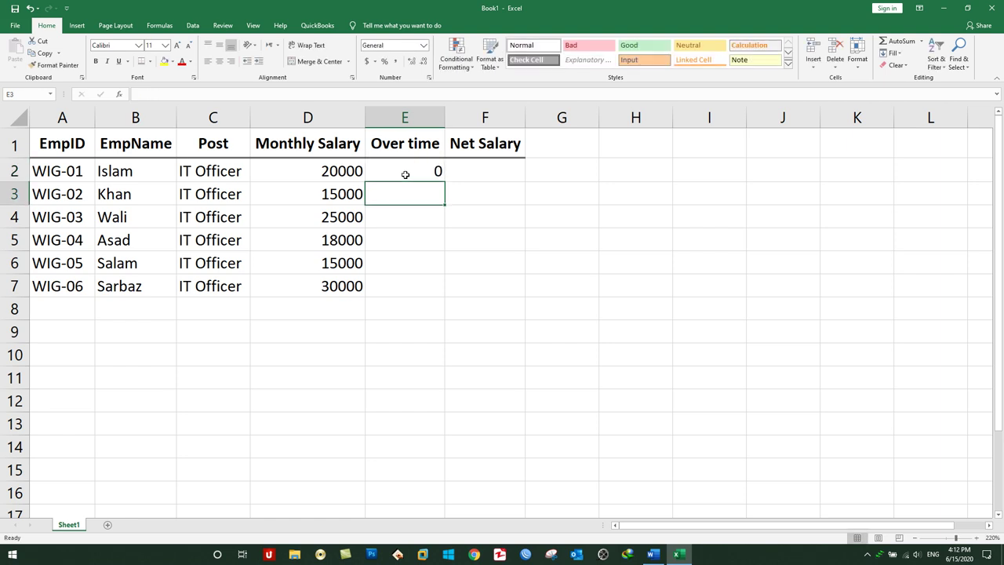
pyautogui.write('2000')
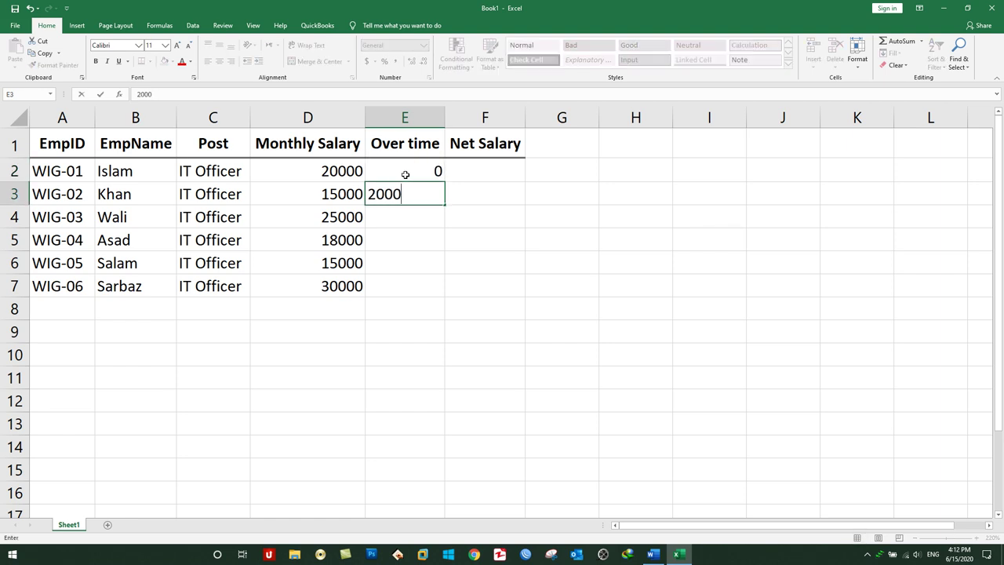
pyautogui.press('Return')
pyautogui.press('Left')
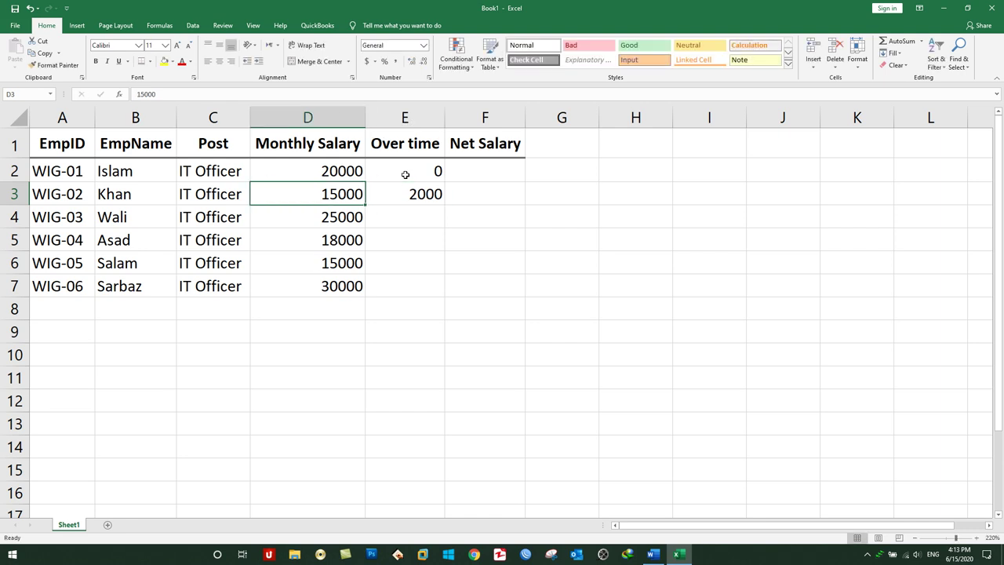
pyautogui.press('Right')
pyautogui.press('Right')
pyautogui.press('Left')
pyautogui.press('Down')
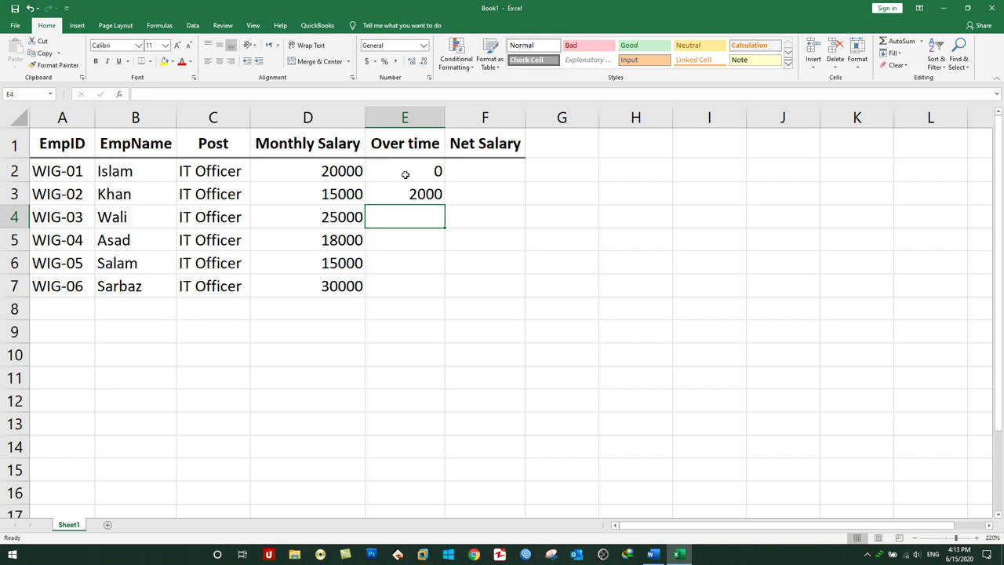
pyautogui.write('0')
pyautogui.press('Return')
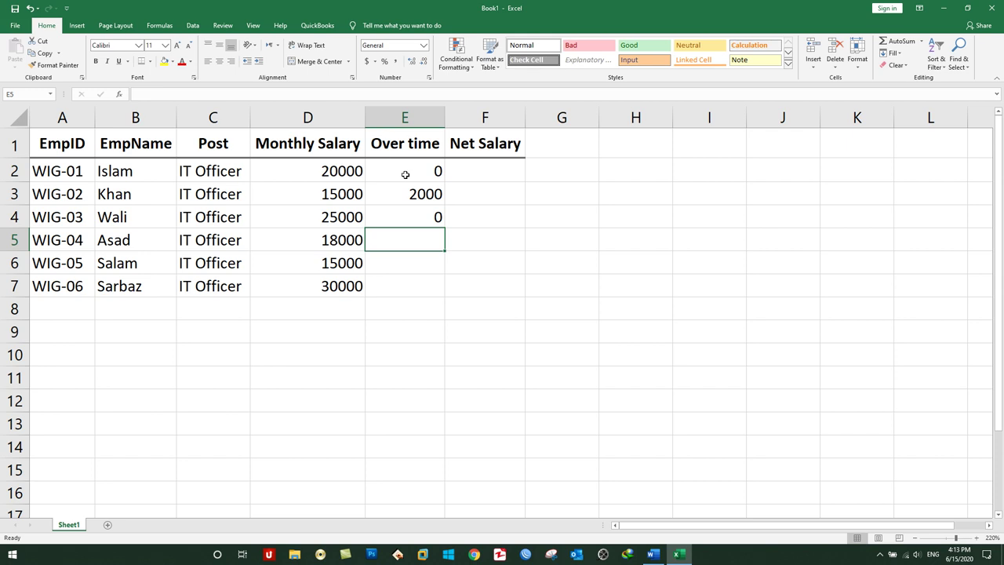
pyautogui.write('7000')
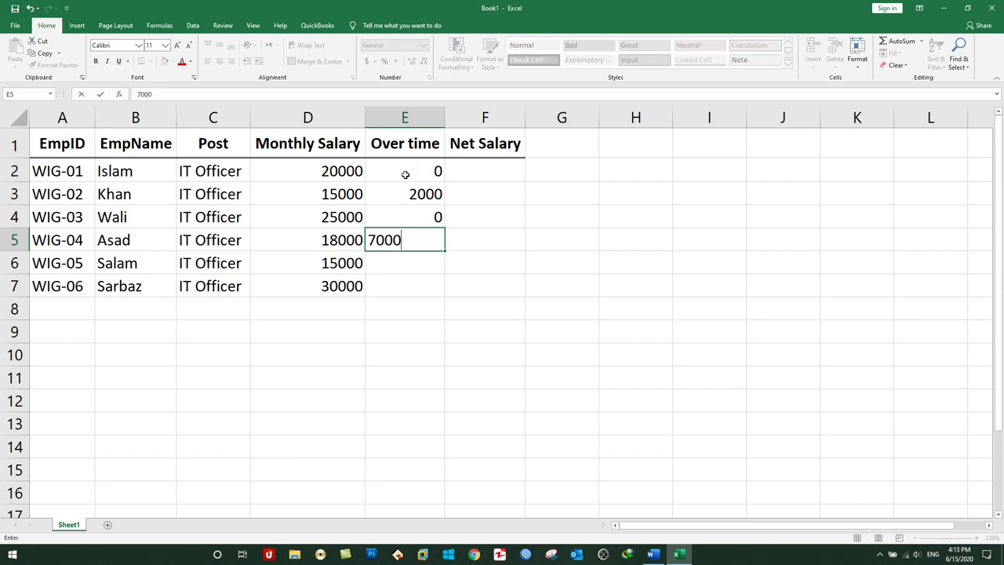
pyautogui.press('Return')
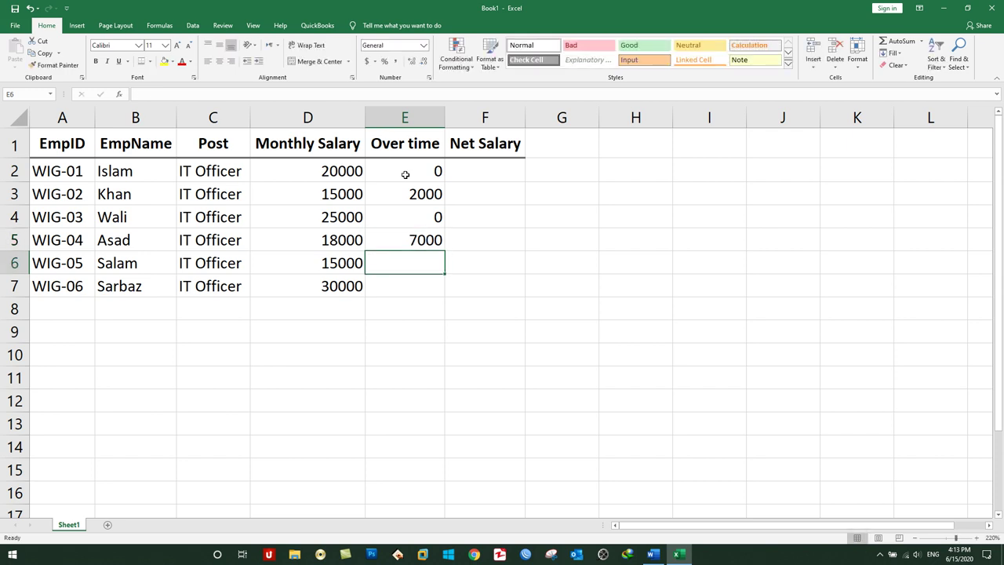
pyautogui.write('5000')
pyautogui.press('Return')
pyautogui.write('0')
pyautogui.press('Return')
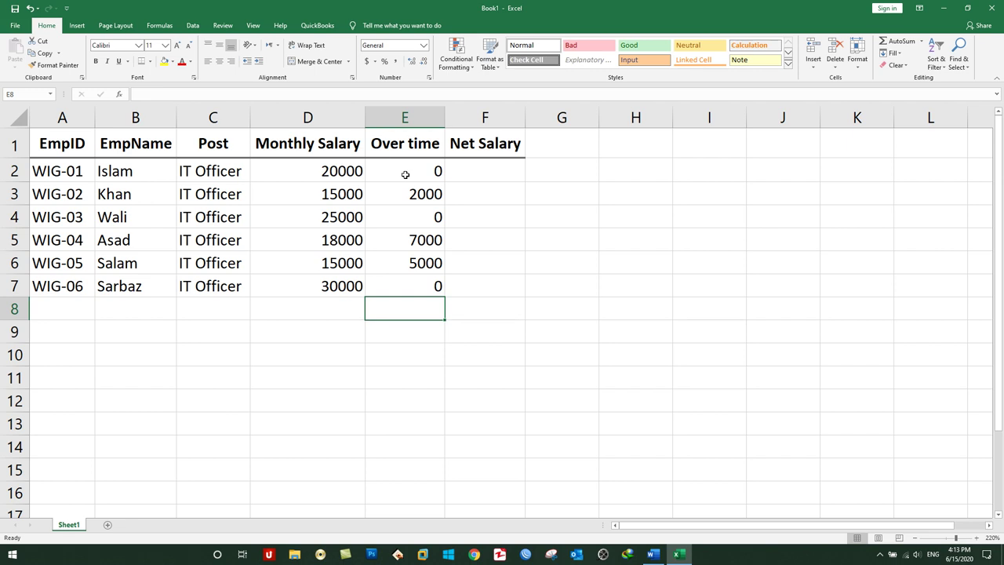
# - Look over employee rows 2 and 3, then type = in cell F2
pyautogui.click(467, 171)
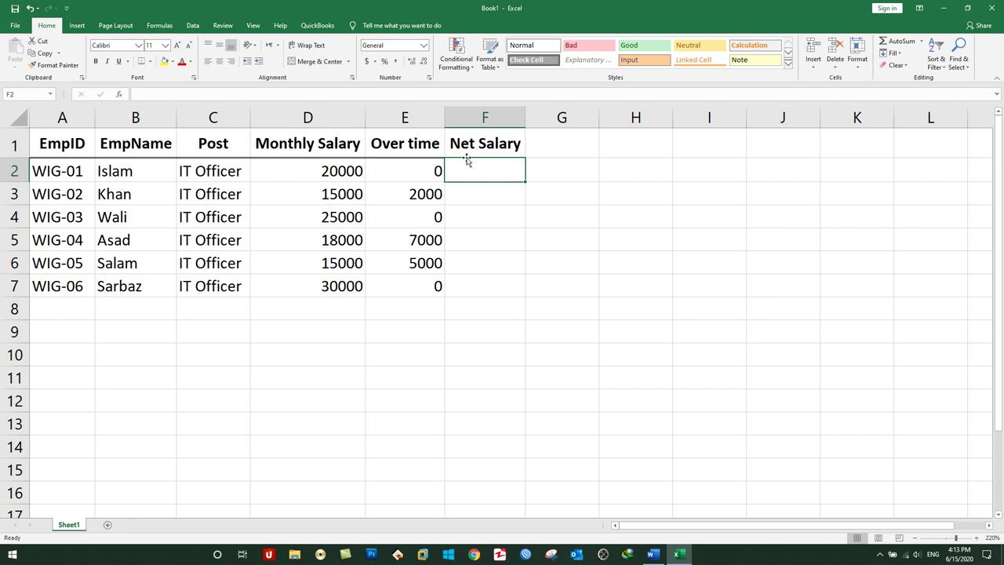
pyautogui.click(18, 169)
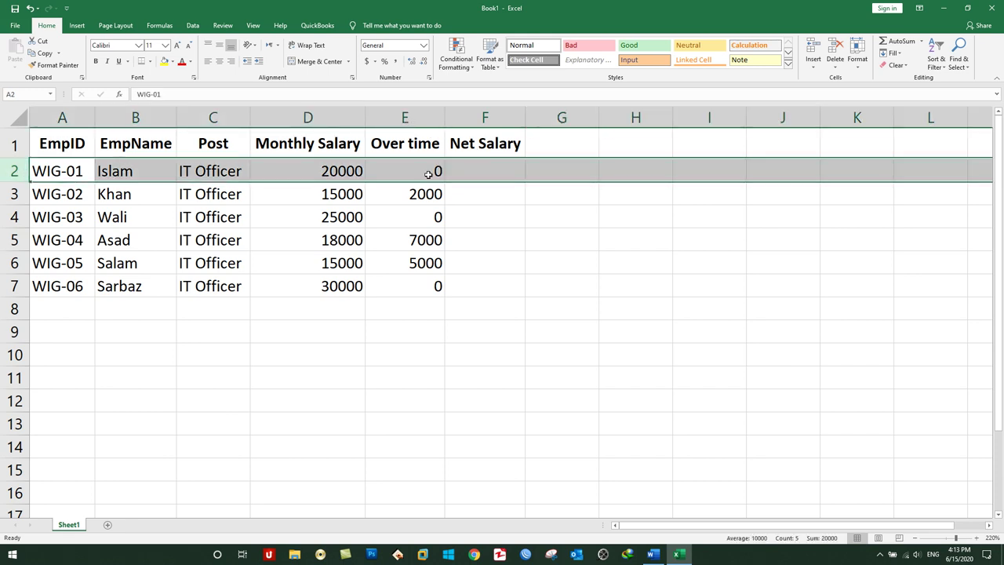
pyautogui.click(464, 174)
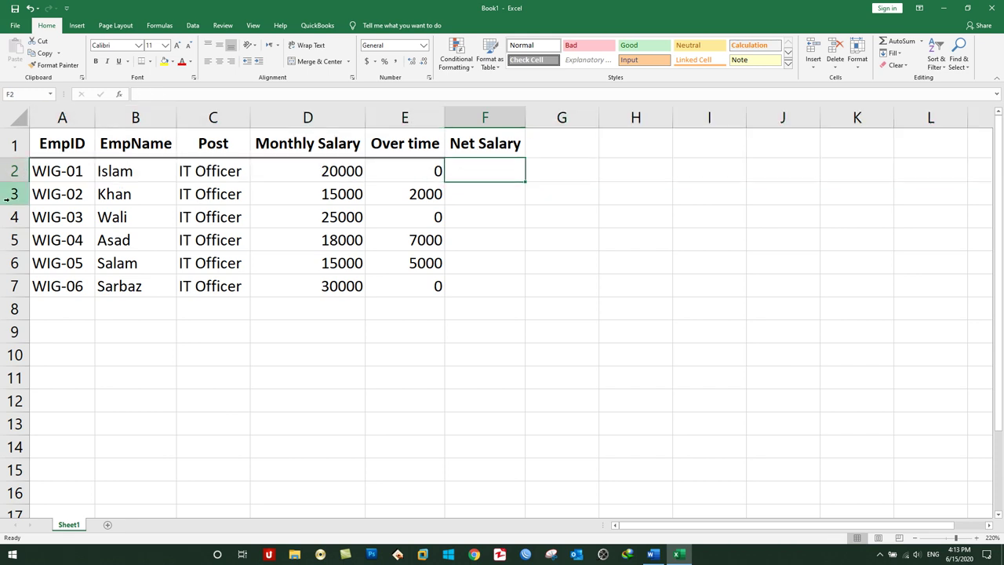
pyautogui.click(11, 196)
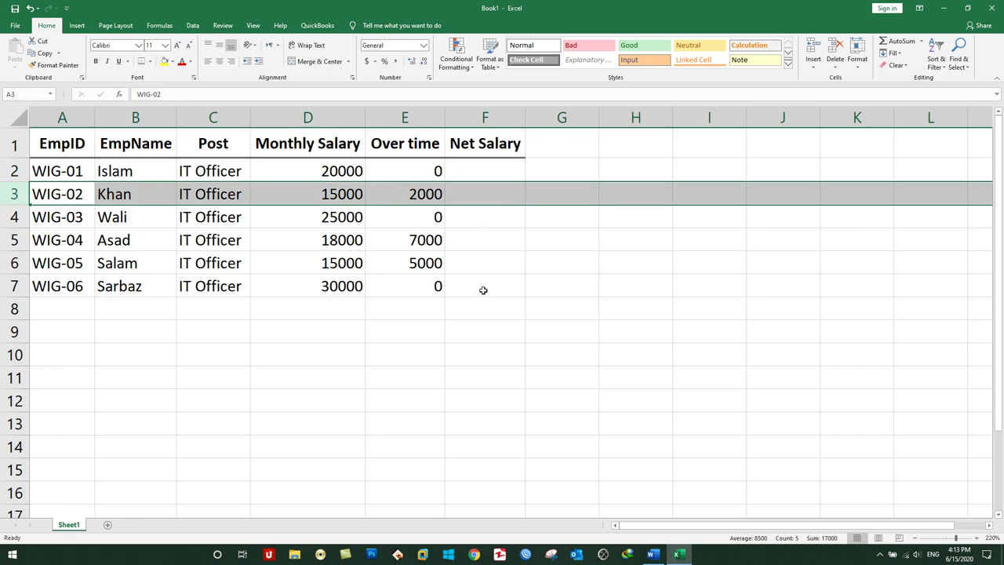
pyautogui.click(477, 172)
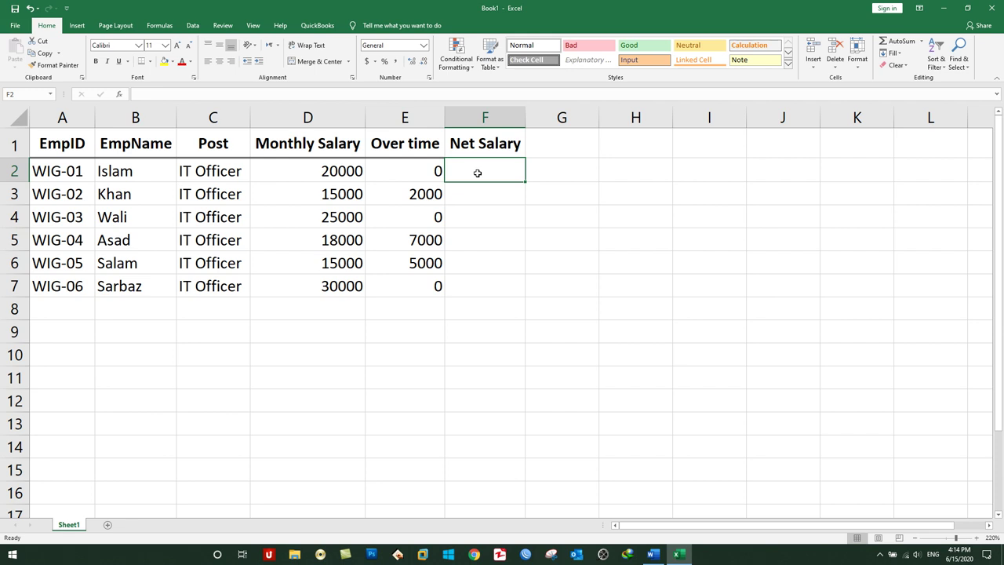
pyautogui.write('=')
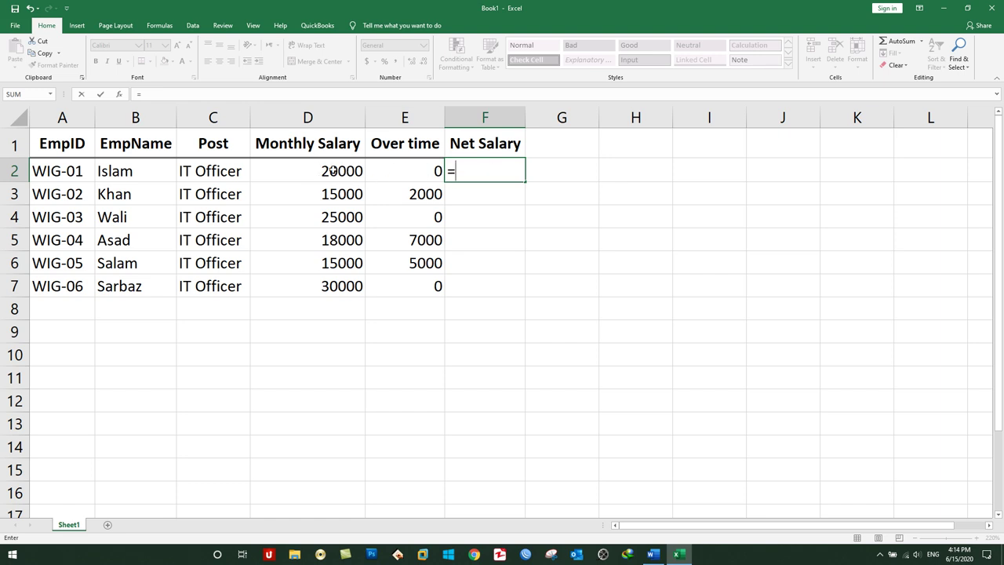
# - Enter the formula =D2+E2 in F2 for the first Net Salary
pyautogui.click(333, 170)
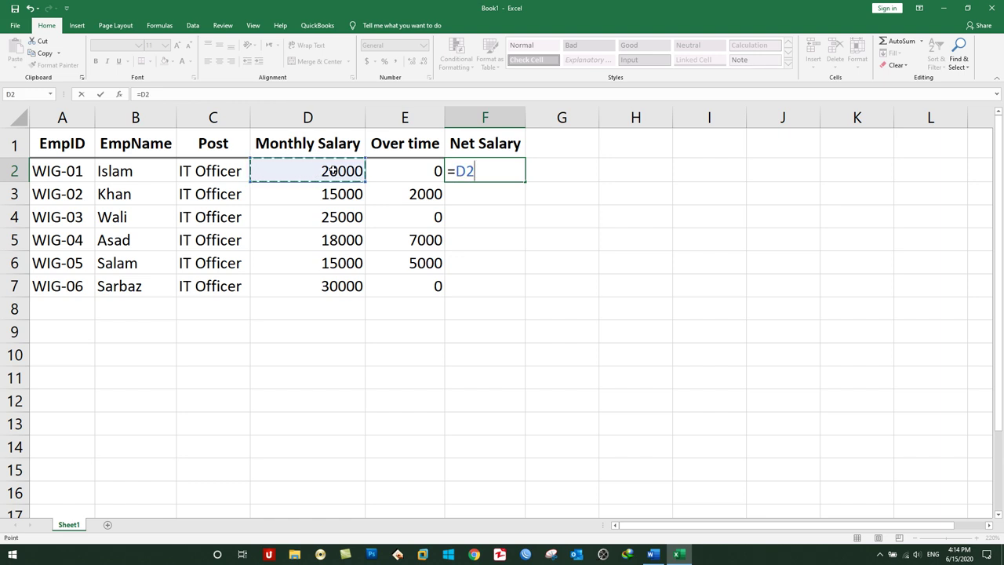
pyautogui.write('+')
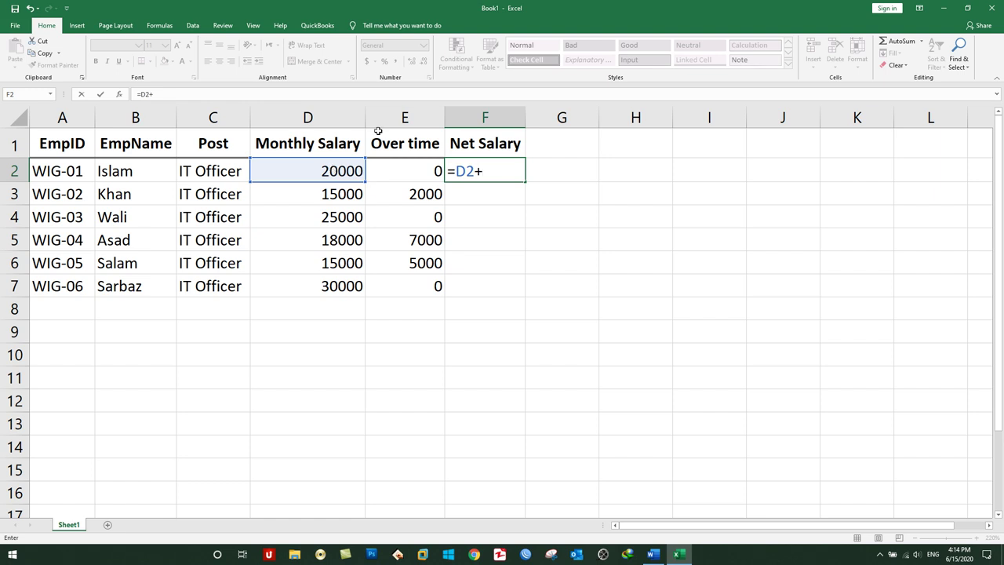
pyautogui.click(398, 169)
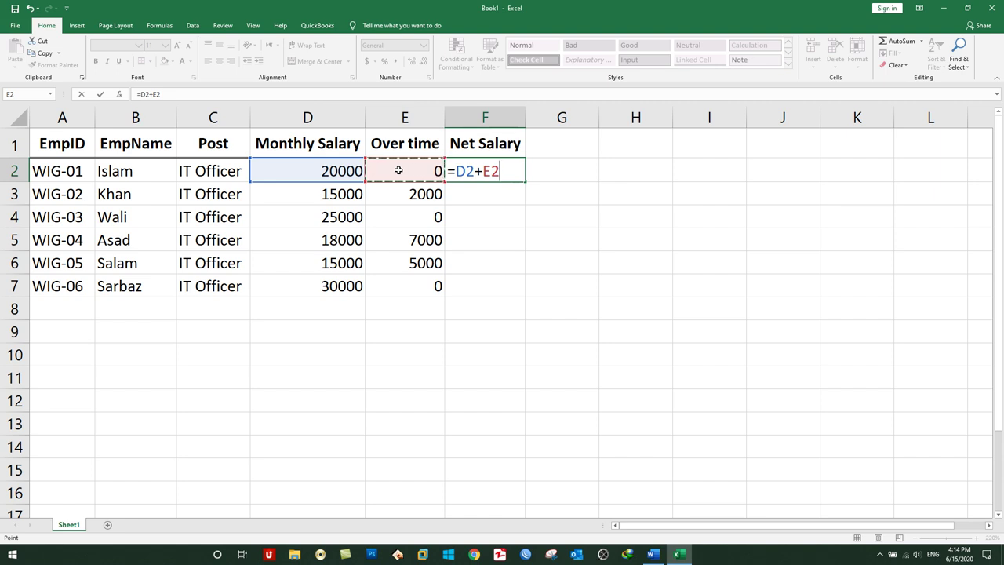
pyautogui.press('Return')
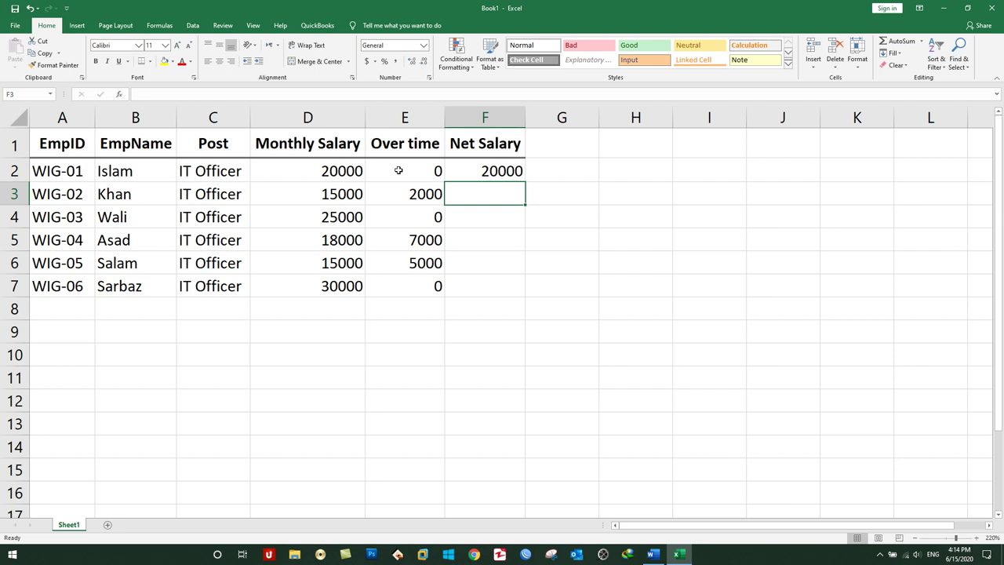
# - Change E2's overtime to 1000 and check that F2 updates to 21000
pyautogui.click(398, 170)
pyautogui.write('1000')
pyautogui.press('Return')
pyautogui.press('Up')
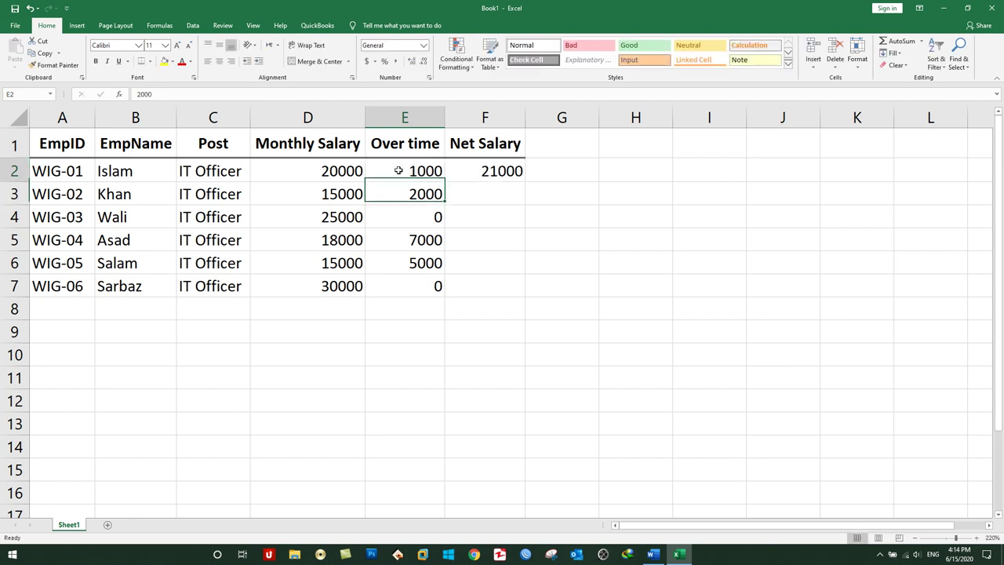
pyautogui.press('Left')
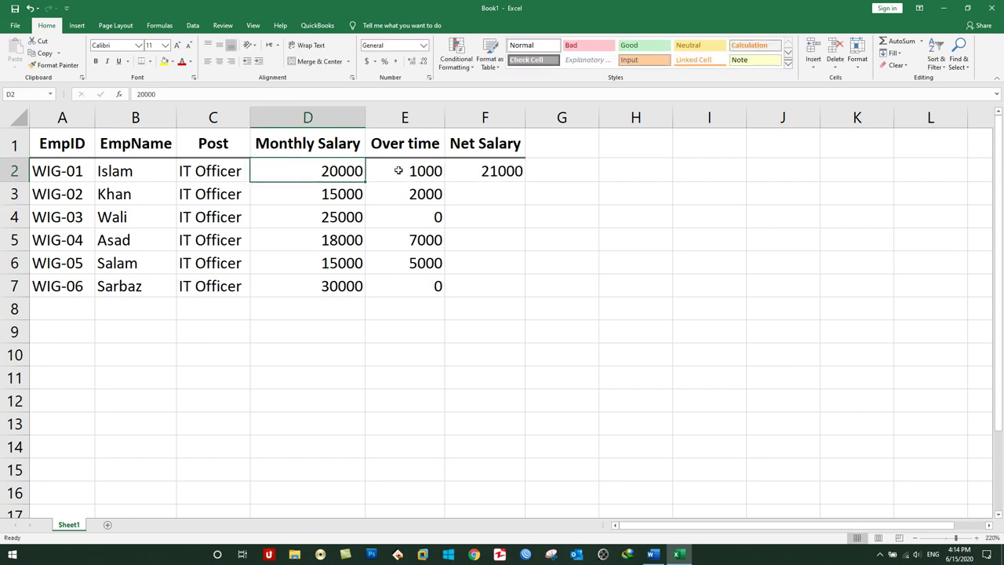
pyautogui.click(398, 170)
pyautogui.press('Left')
pyautogui.click(398, 170)
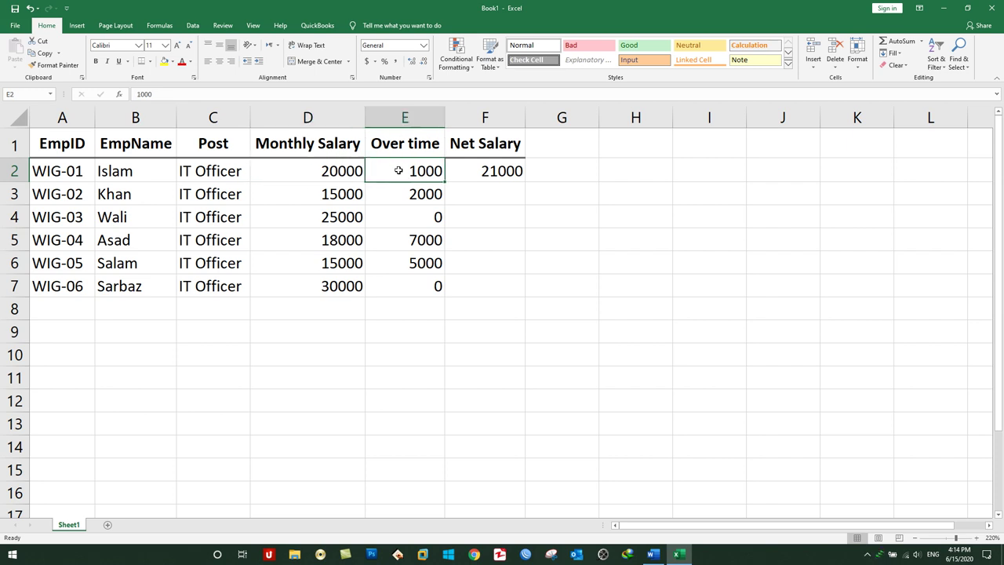
pyautogui.press('Left')
pyautogui.press('Right')
pyautogui.press('Right')
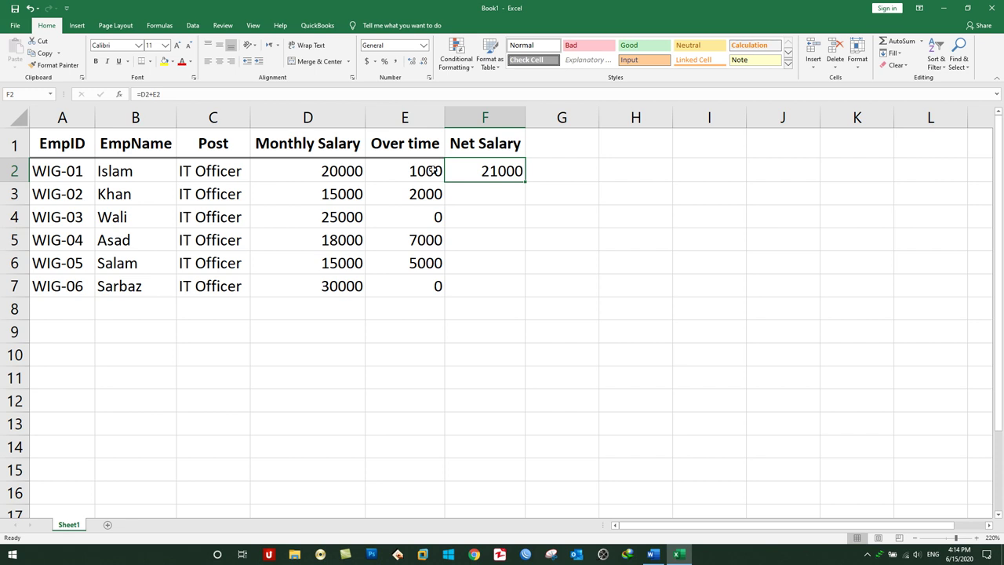
pyautogui.doubleClick(457, 171)
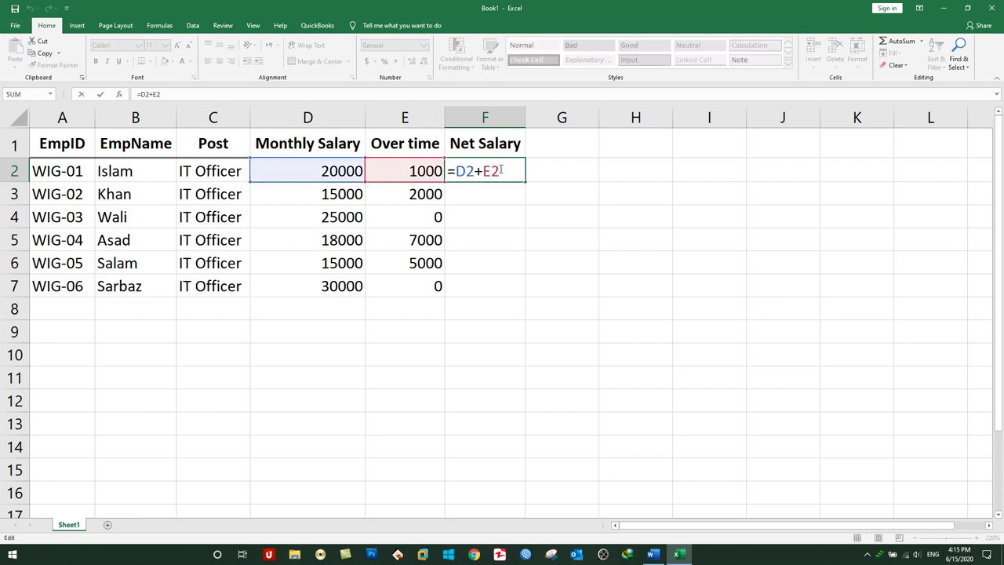
pyautogui.moveTo(506, 169); pyautogui.dragTo(449, 173)
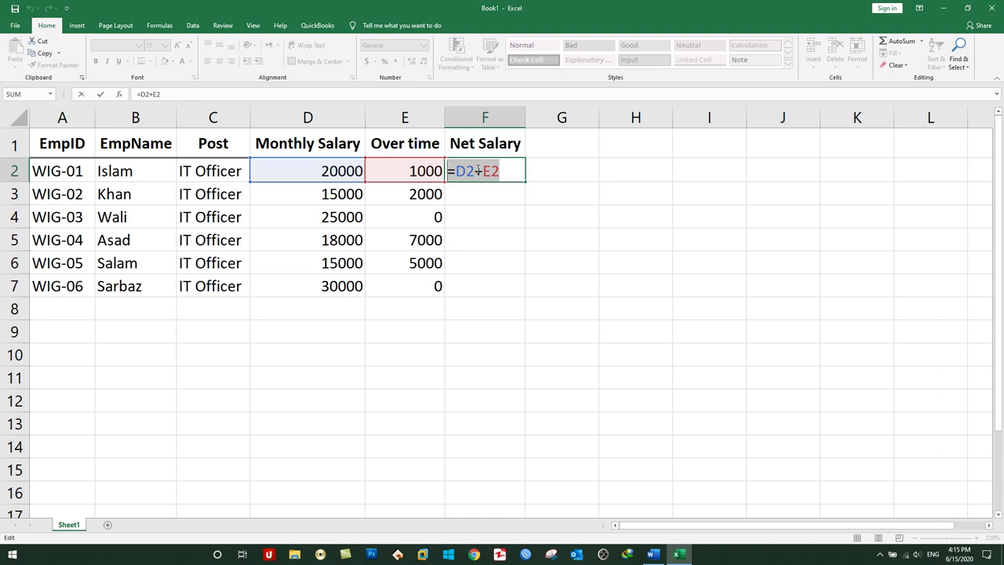
pyautogui.moveTo(473, 171); pyautogui.dragTo(481, 171)
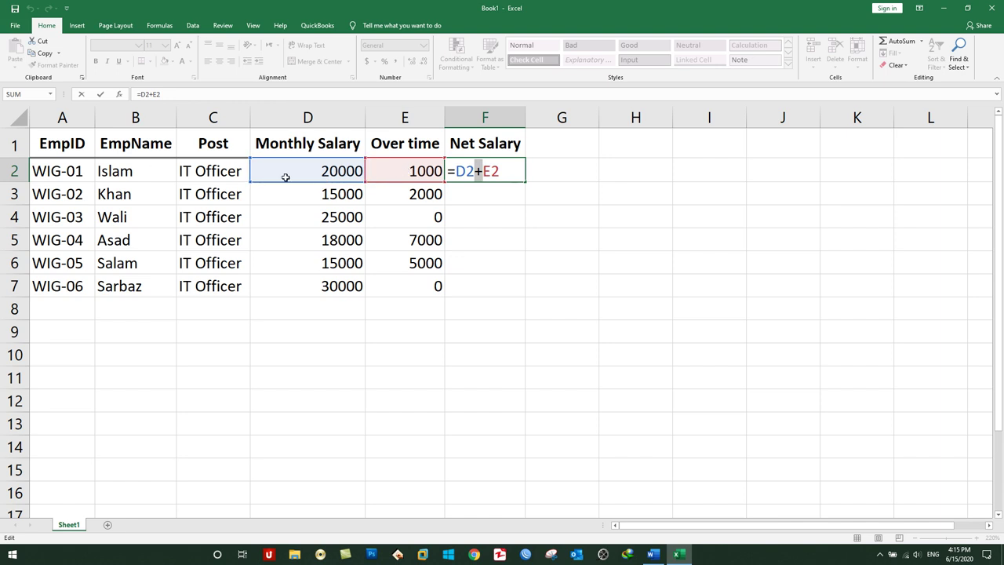
pyautogui.click(500, 171)
pyautogui.moveTo(481, 171); pyautogui.dragTo(491, 171)
pyautogui.click(489, 171)
pyautogui.press('Return')
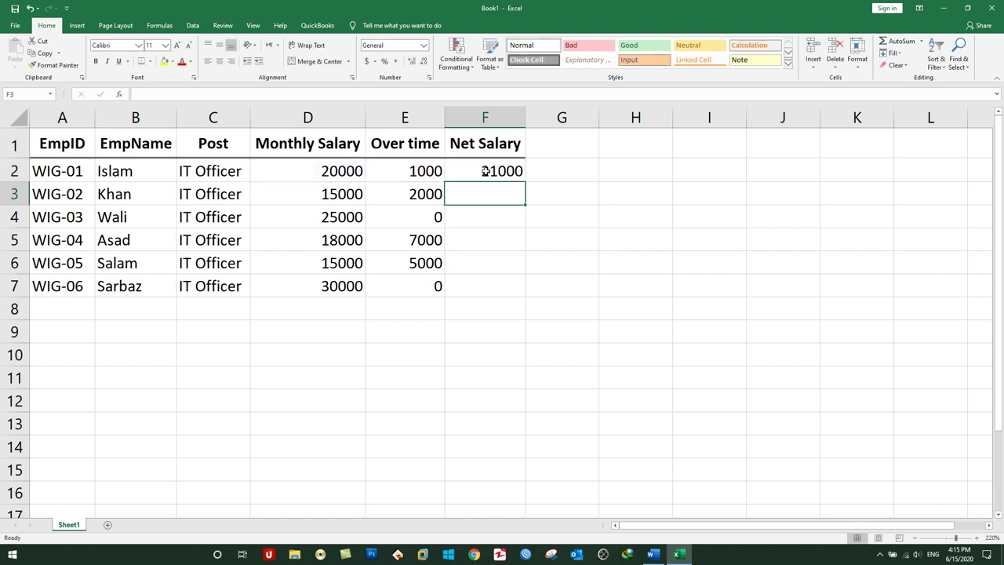
pyautogui.doubleClick(483, 171)
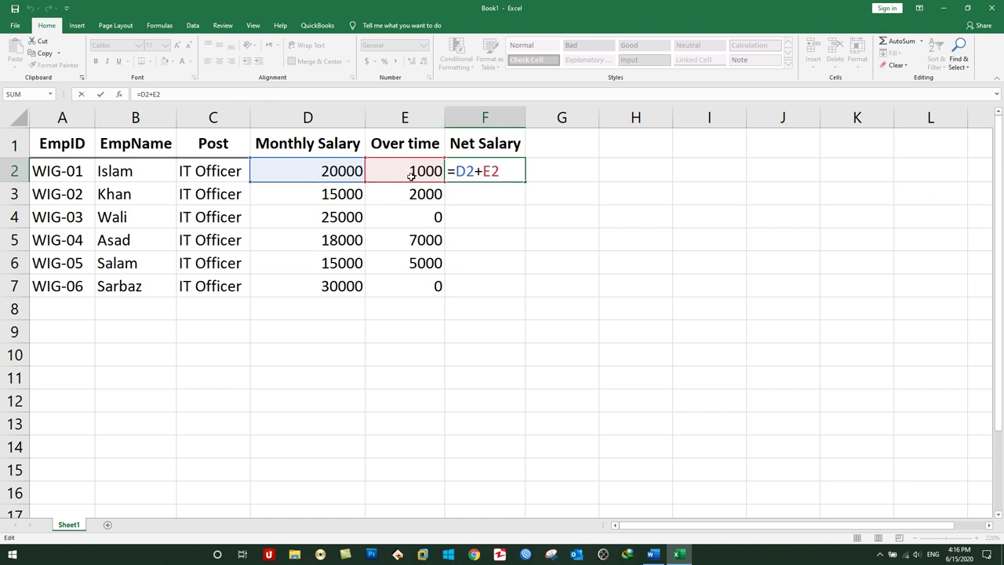
pyautogui.moveTo(502, 171); pyautogui.dragTo(456, 171)
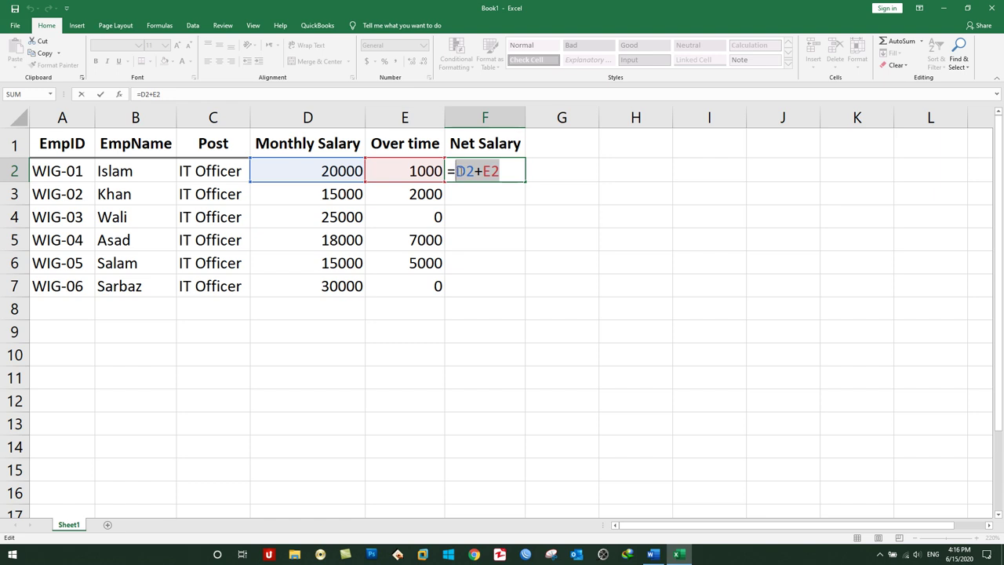
pyautogui.click(457, 171)
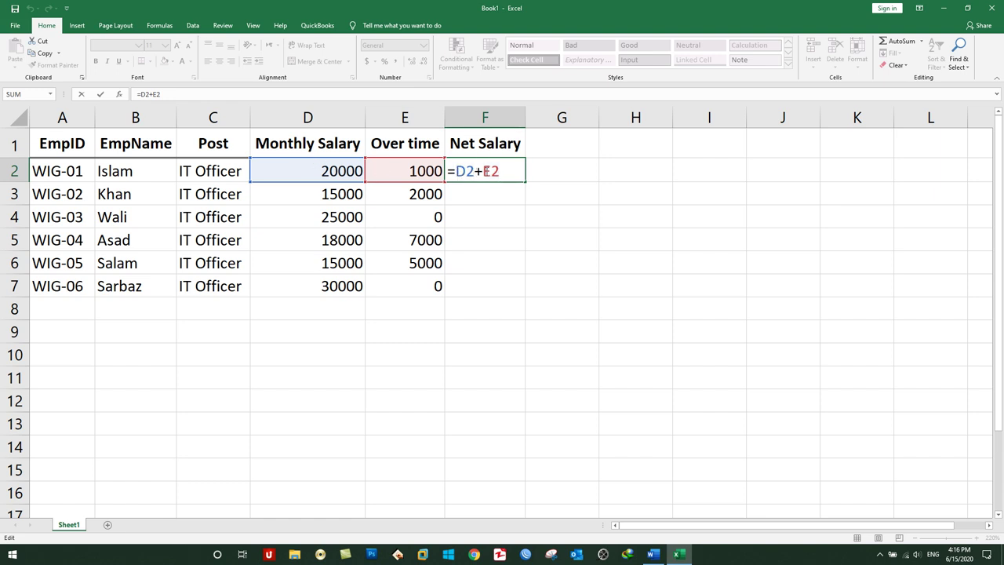
pyautogui.click(505, 170)
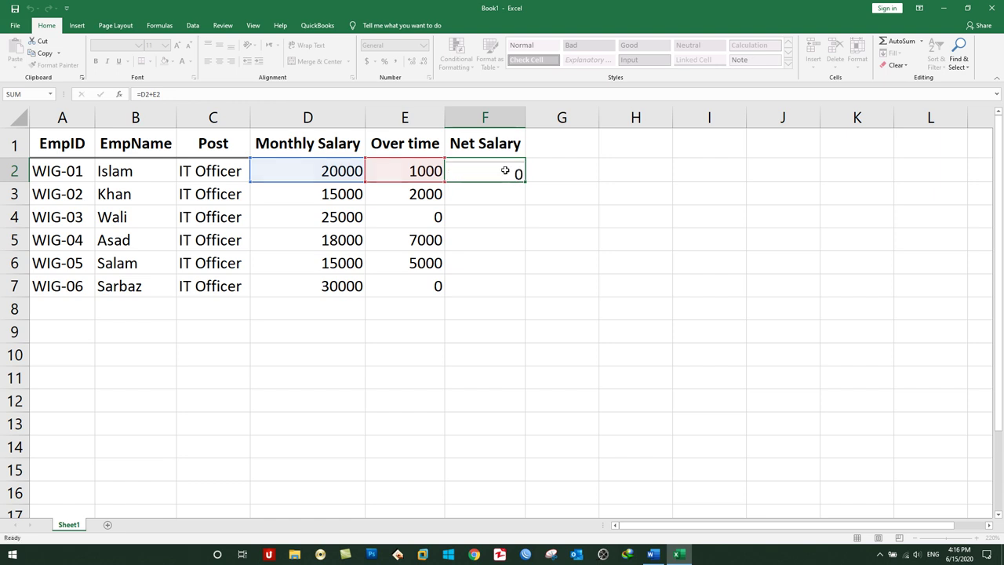
pyautogui.press('Return')
pyautogui.click(506, 171)
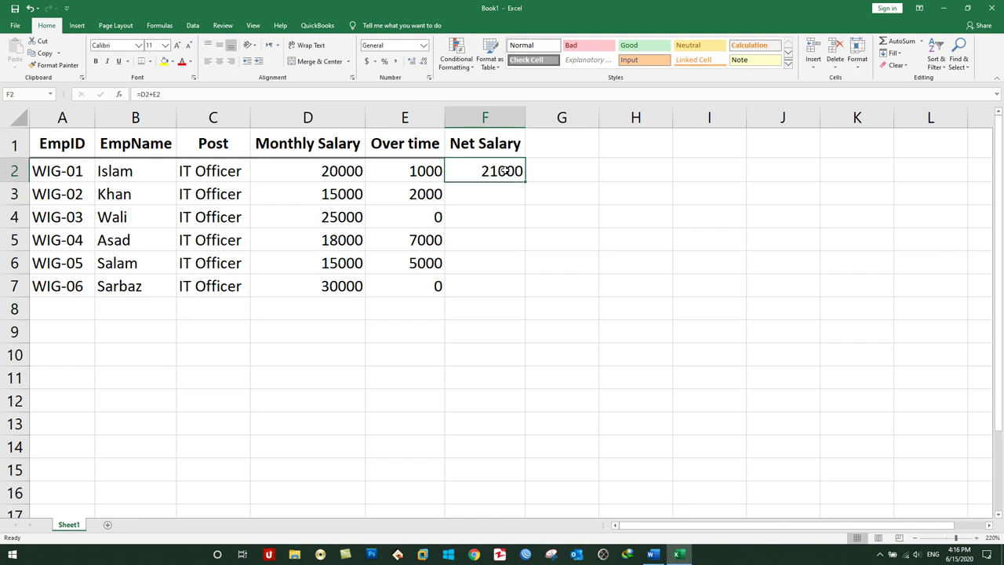
pyautogui.click(11, 194)
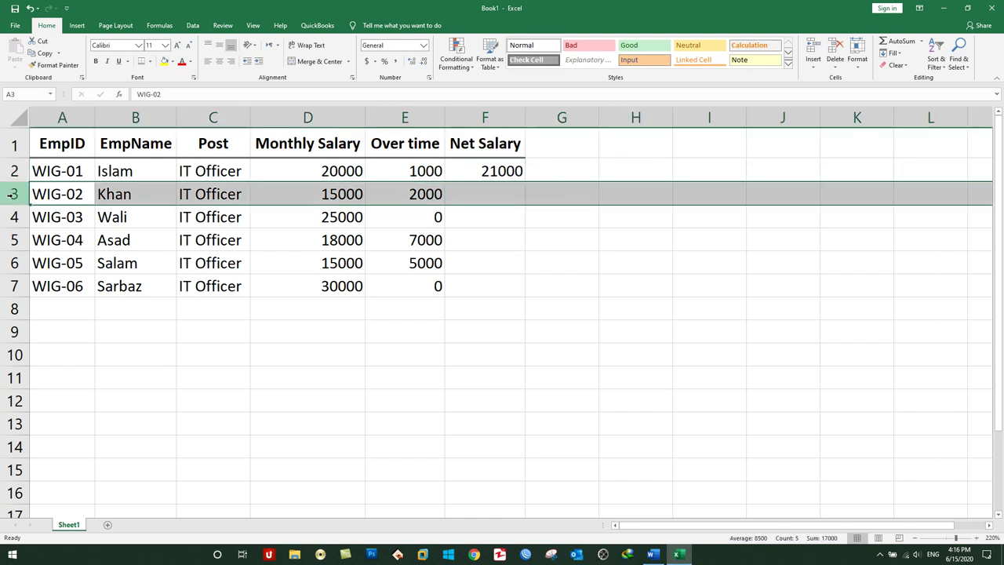
pyautogui.click(9, 216)
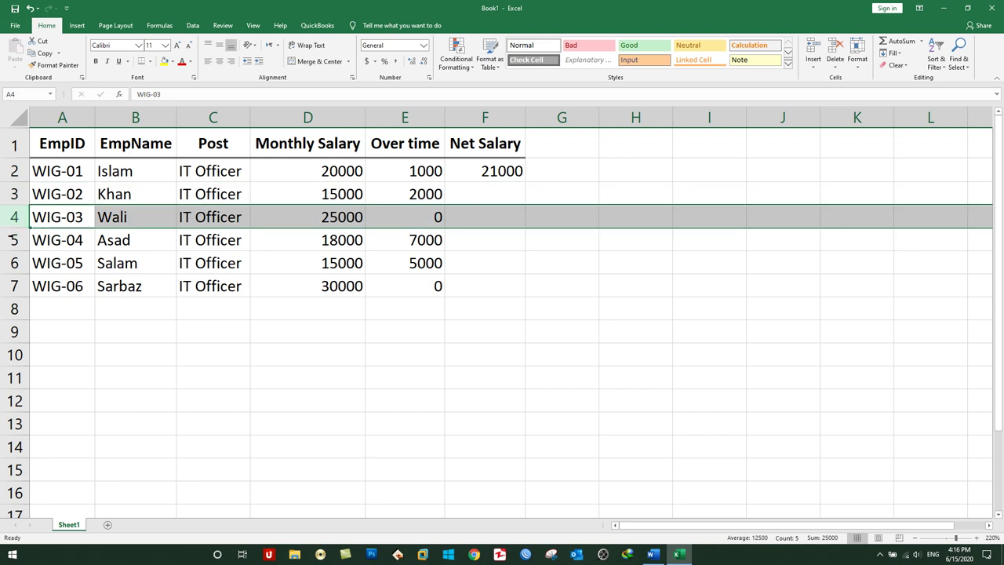
pyautogui.click(13, 240)
pyautogui.click(14, 263)
pyautogui.click(14, 286)
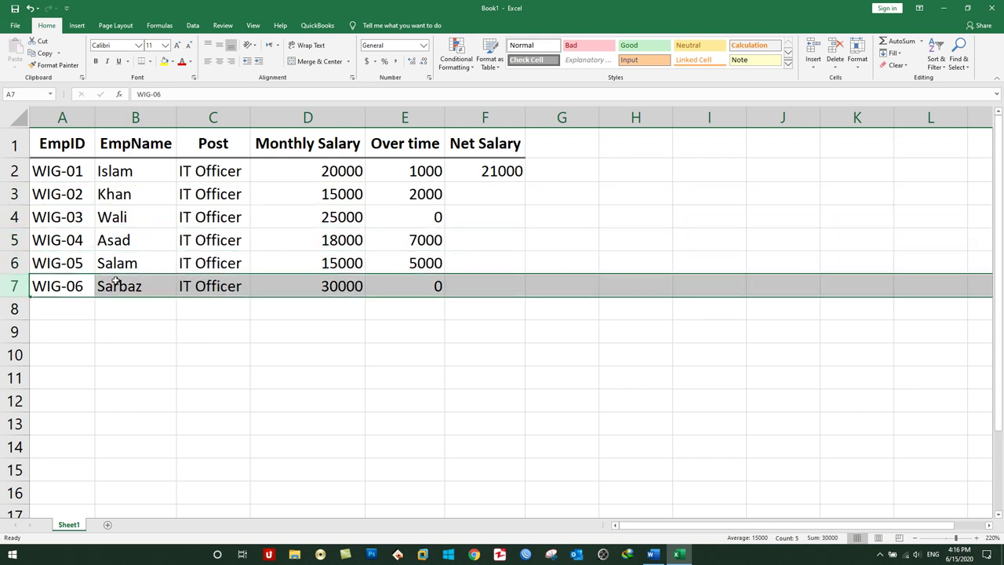
pyautogui.click(501, 195)
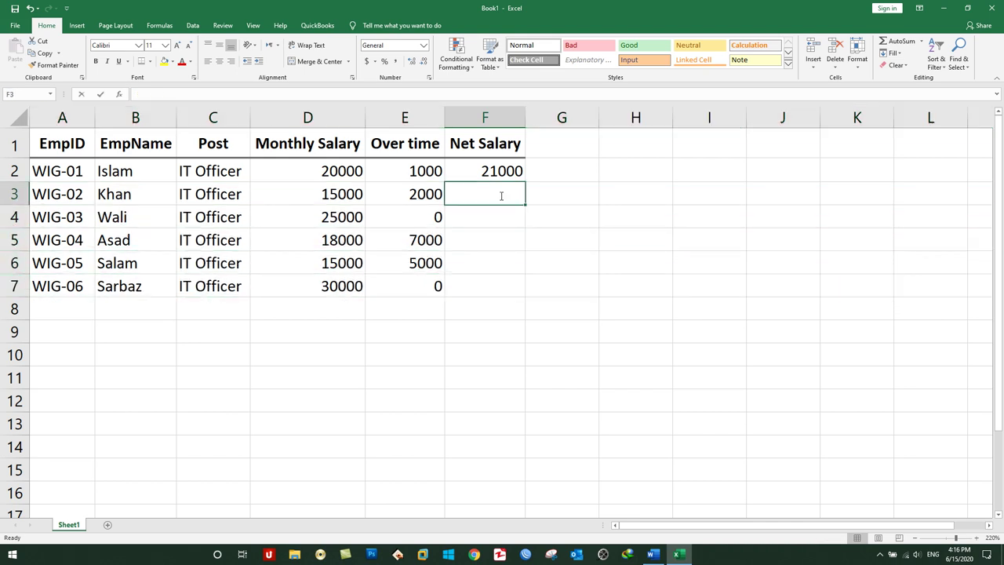
pyautogui.write('=')
pyautogui.click(342, 195)
pyautogui.write('+')
pyautogui.click(388, 192)
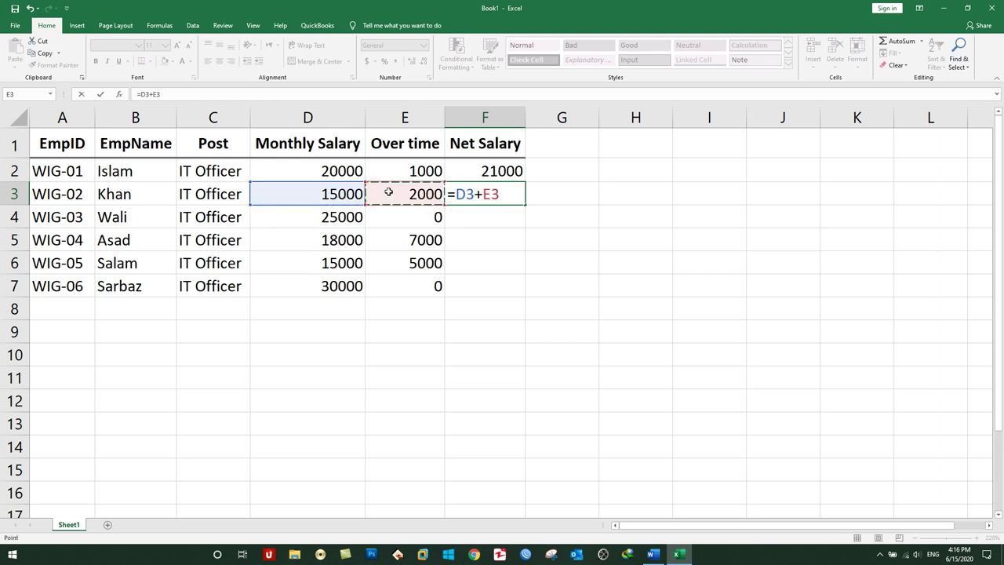
pyautogui.press('Return')
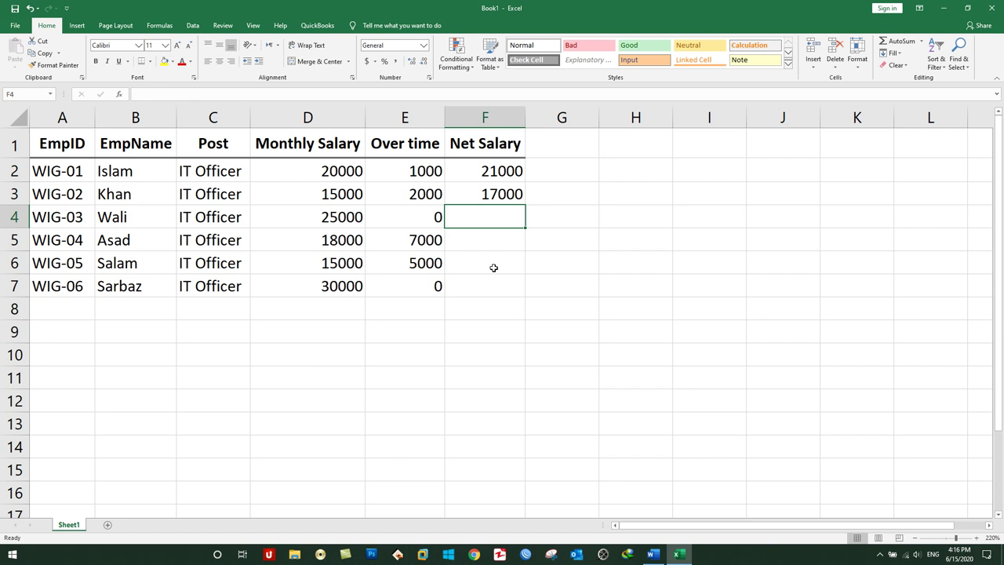
pyautogui.click(478, 197)
pyautogui.press('Delete')
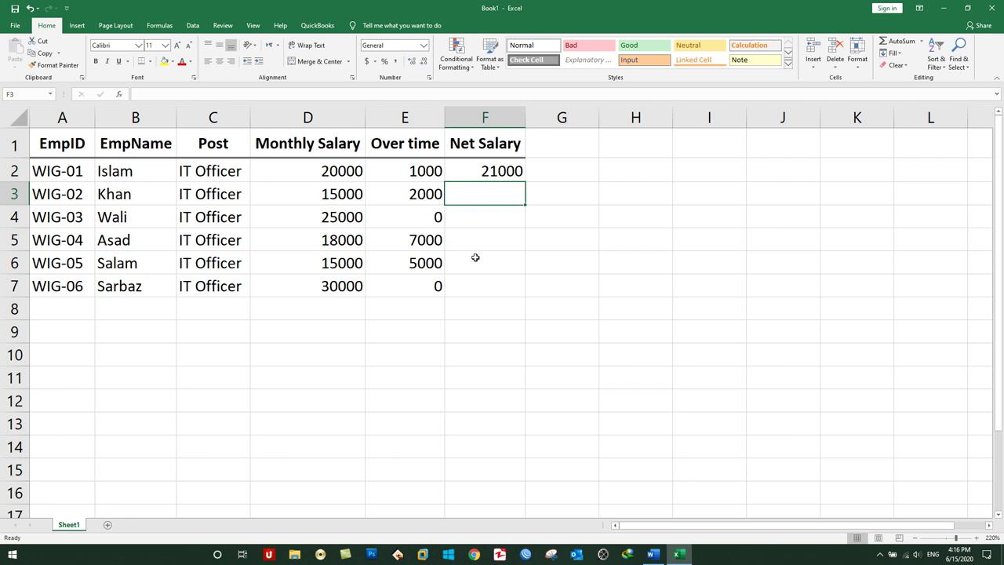
# - Copy F2's =D2+E2 formula down to F7 with the fill handle
pyautogui.click(495, 170)
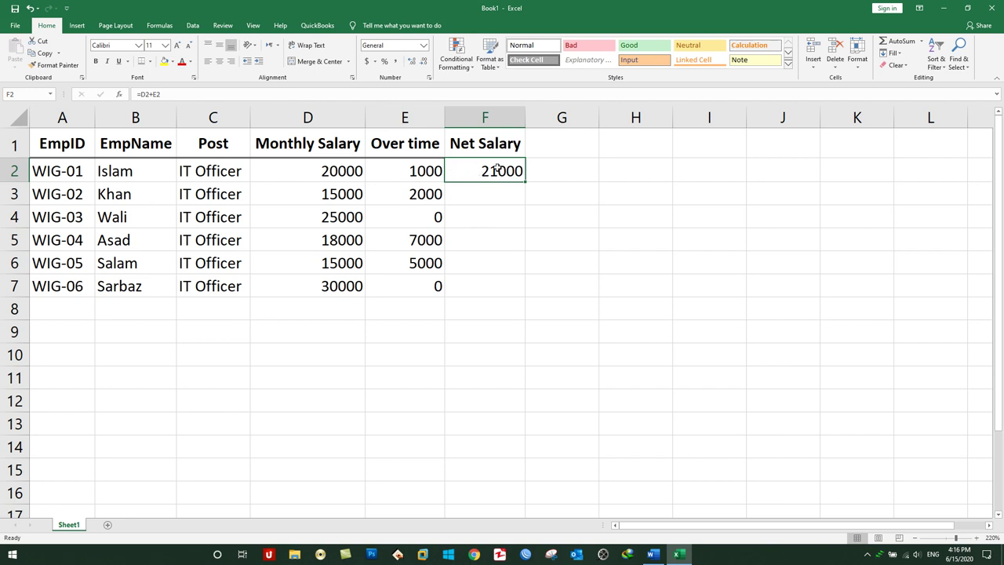
pyautogui.click(496, 189)
pyautogui.click(496, 170)
pyautogui.doubleClick(496, 171)
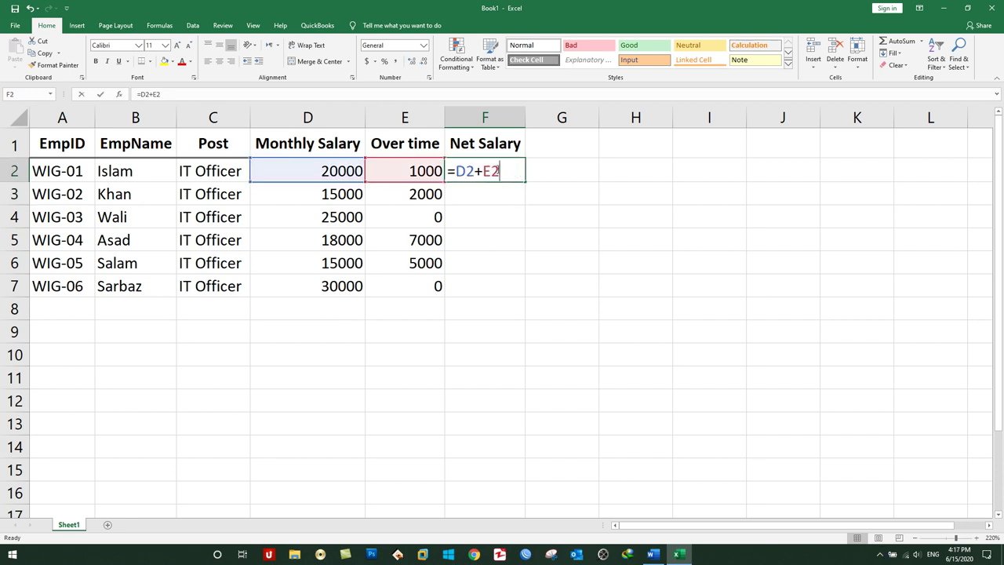
pyautogui.press('Return')
pyautogui.click(500, 167)
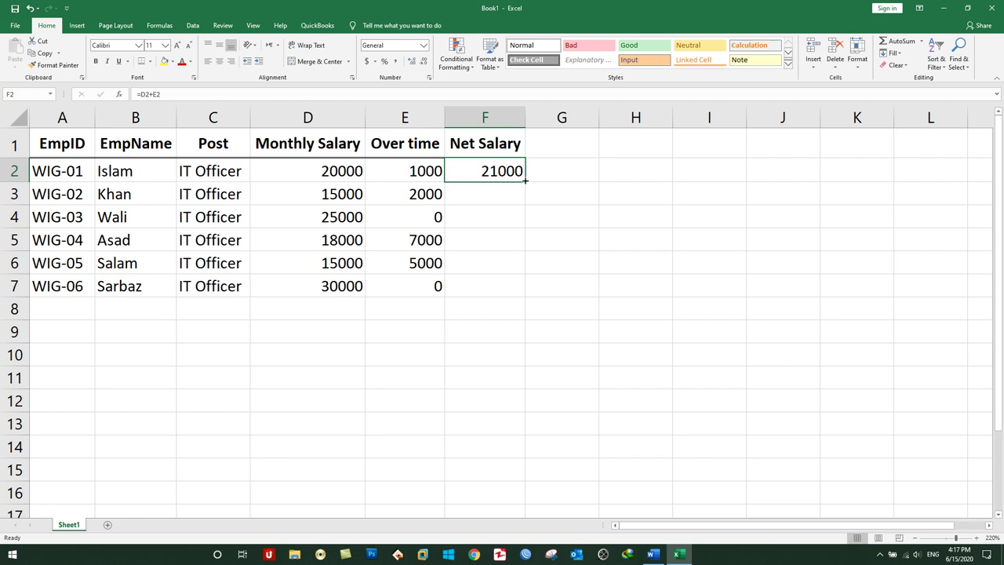
pyautogui.moveTo(524, 180); pyautogui.dragTo(519, 290)
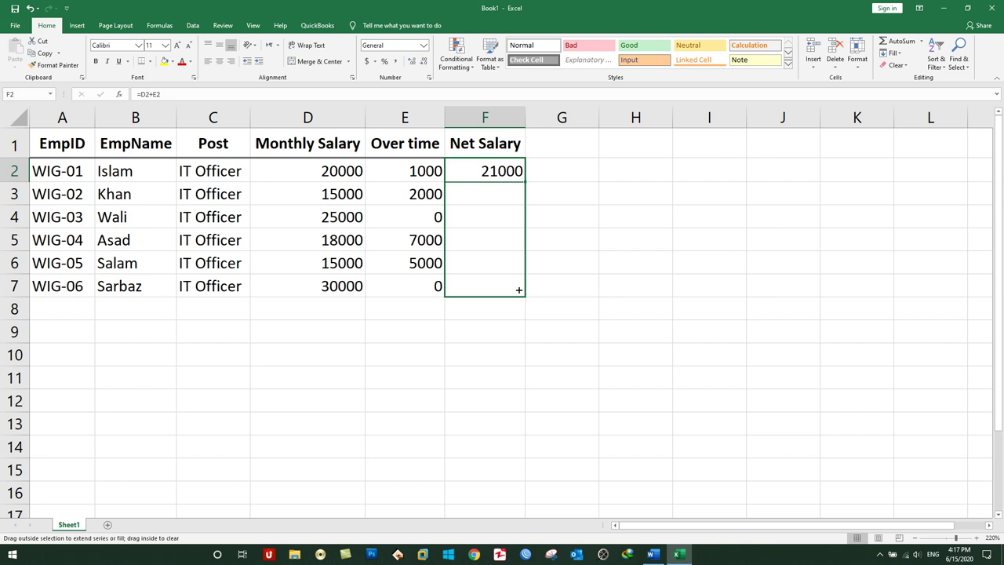
pyautogui.moveTo(518, 290); pyautogui.dragTo(519, 290)
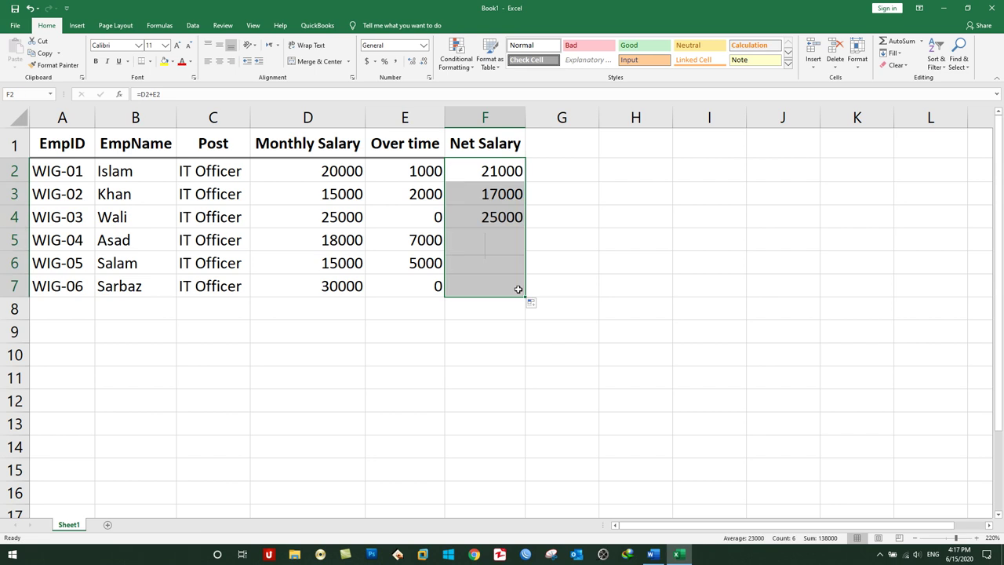
# - Check the formulas in F2 and the copied ones in F3 and F4
pyautogui.click(494, 169)
pyautogui.doubleClick(494, 169)
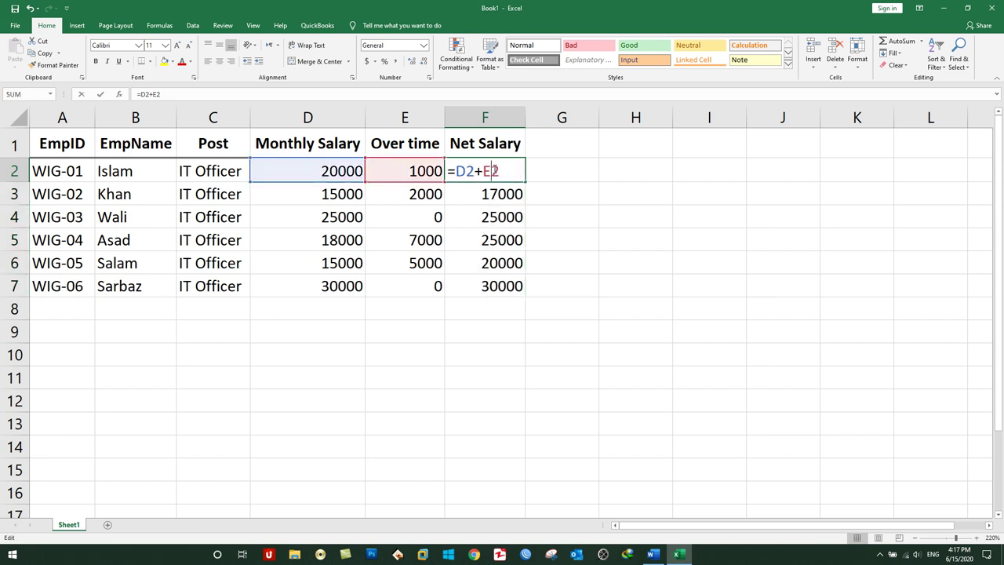
pyautogui.press('Return')
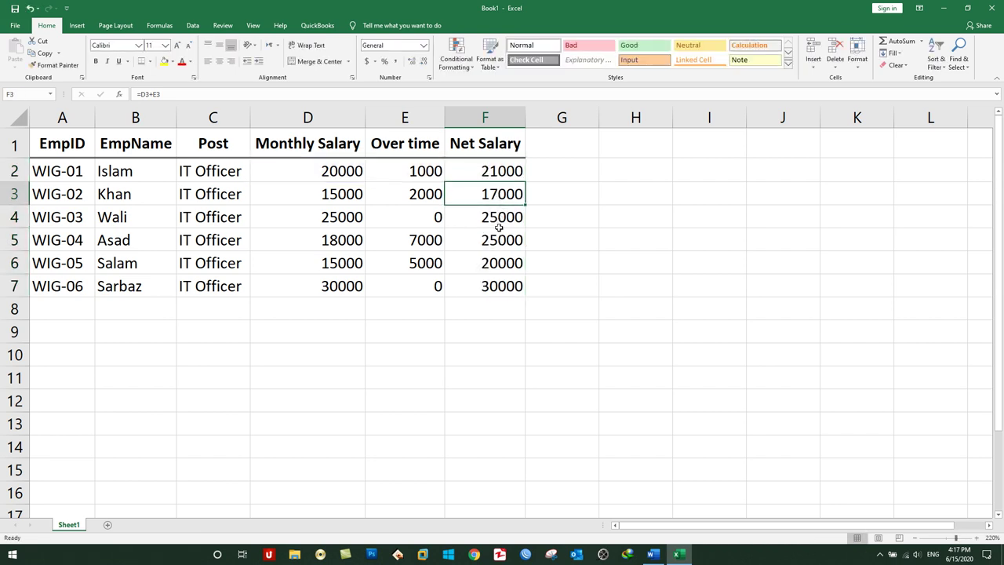
pyautogui.click(483, 172)
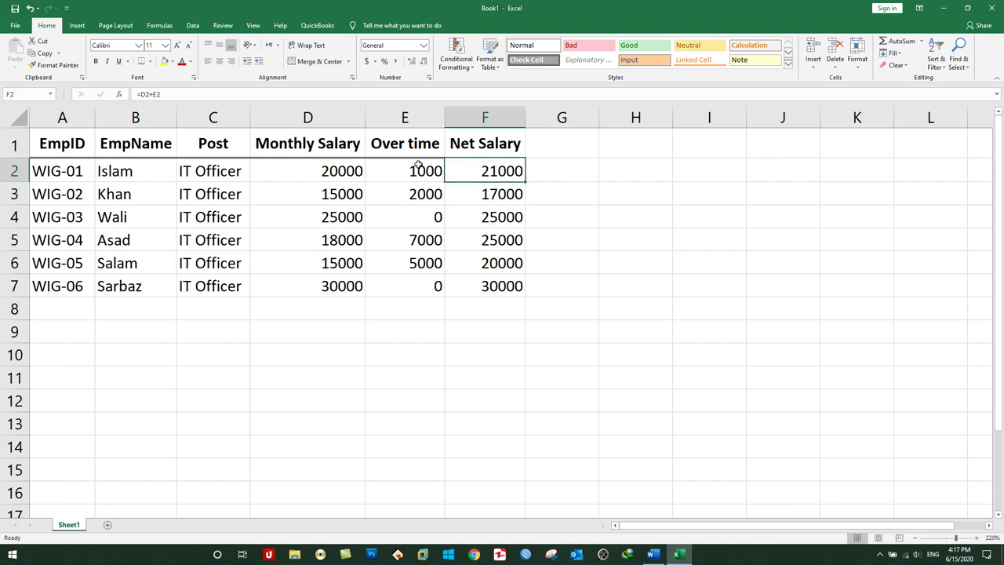
pyautogui.click(480, 196)
pyautogui.click(482, 217)
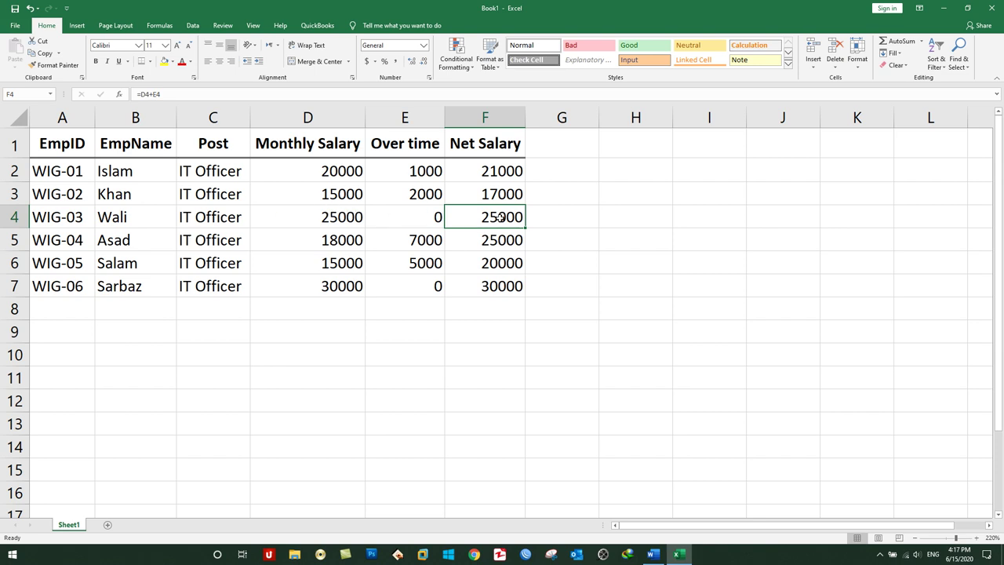
# - Check the monthly salary, overtime and net salary values in rows 4 and 5
pyautogui.click(333, 220)
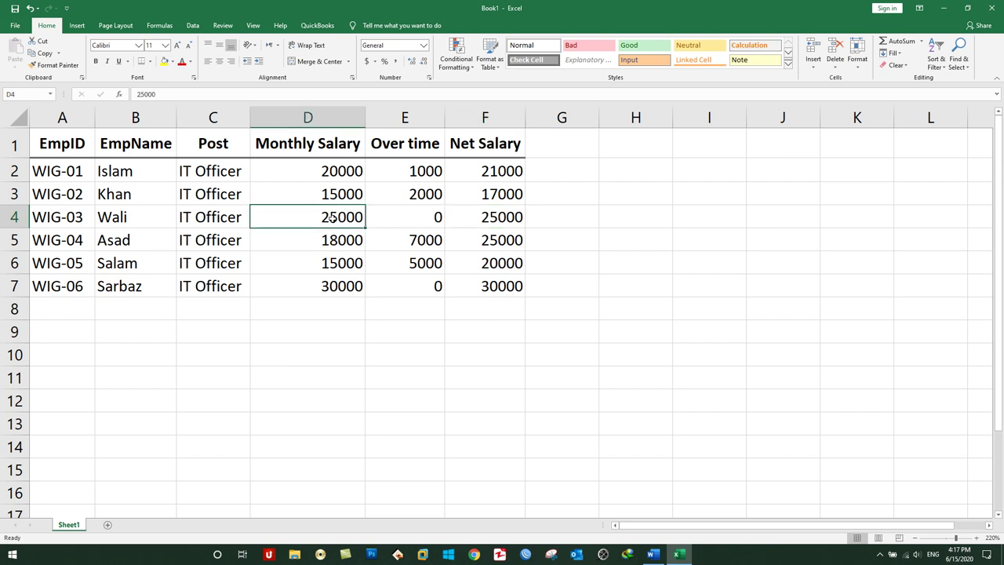
pyautogui.click(503, 220)
pyautogui.click(410, 217)
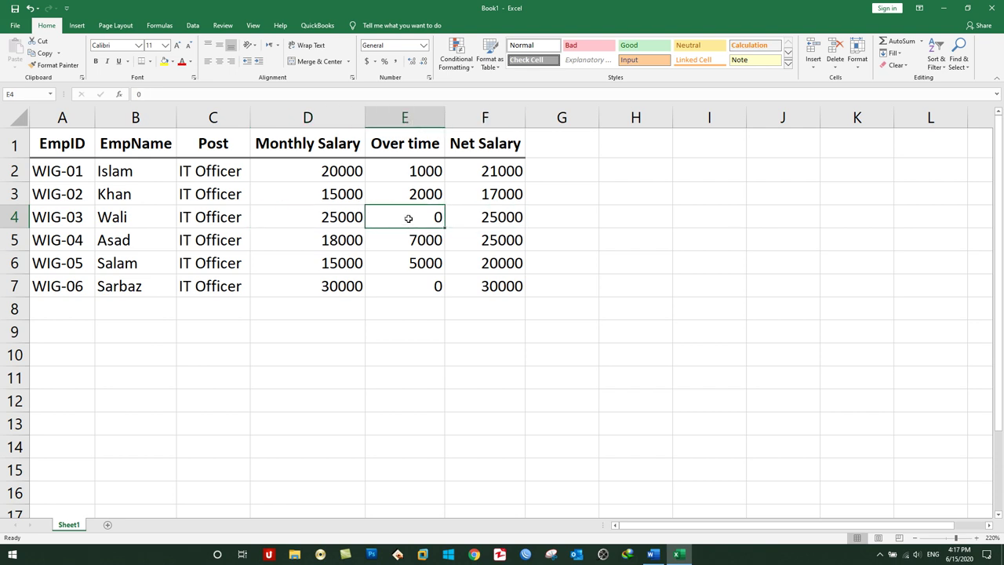
pyautogui.click(481, 242)
pyautogui.click(355, 241)
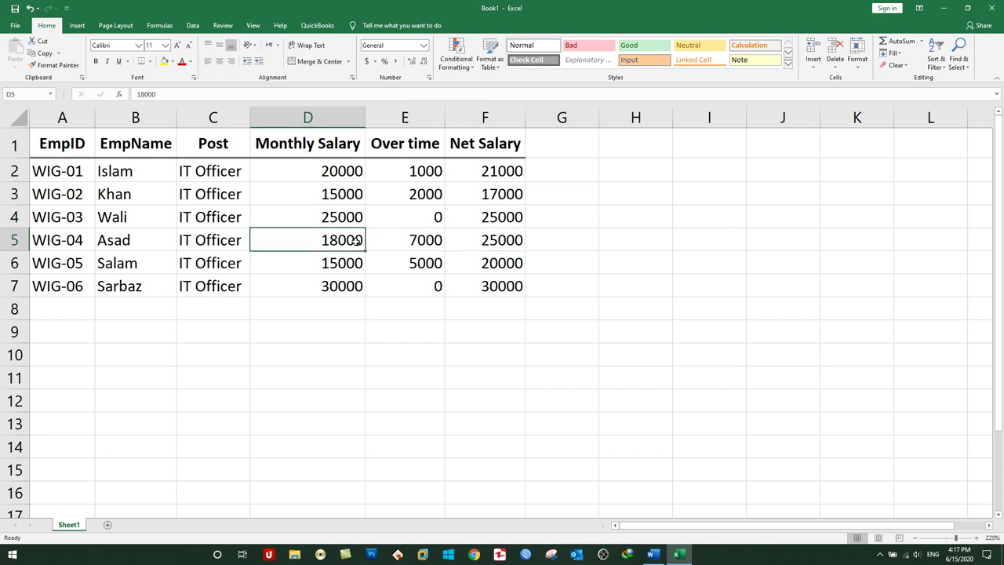
pyautogui.click(412, 243)
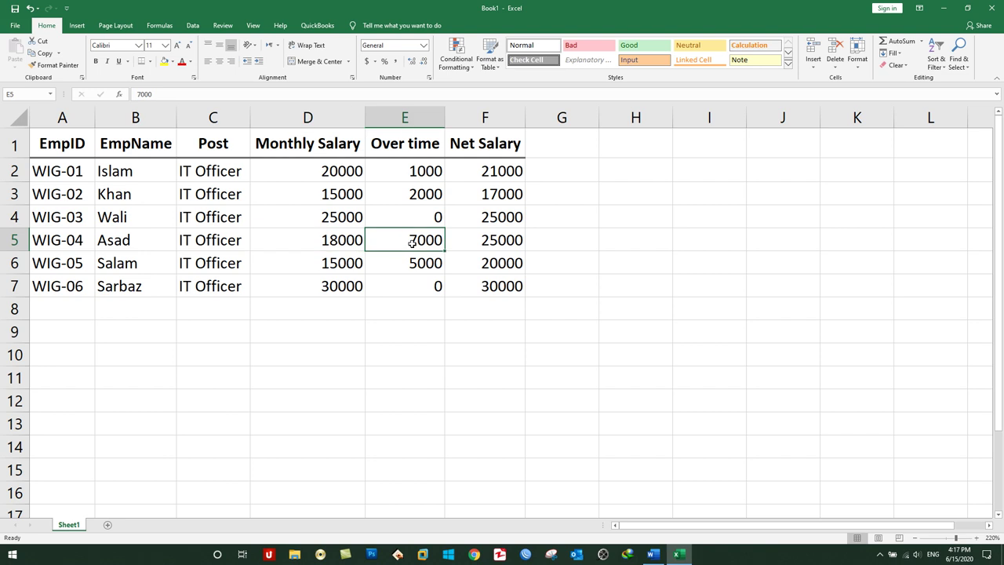
# - Clear F3:F7, then fill the =D2+E2 formula from F2 down to F7
pyautogui.moveTo(487, 195); pyautogui.dragTo(500, 286)
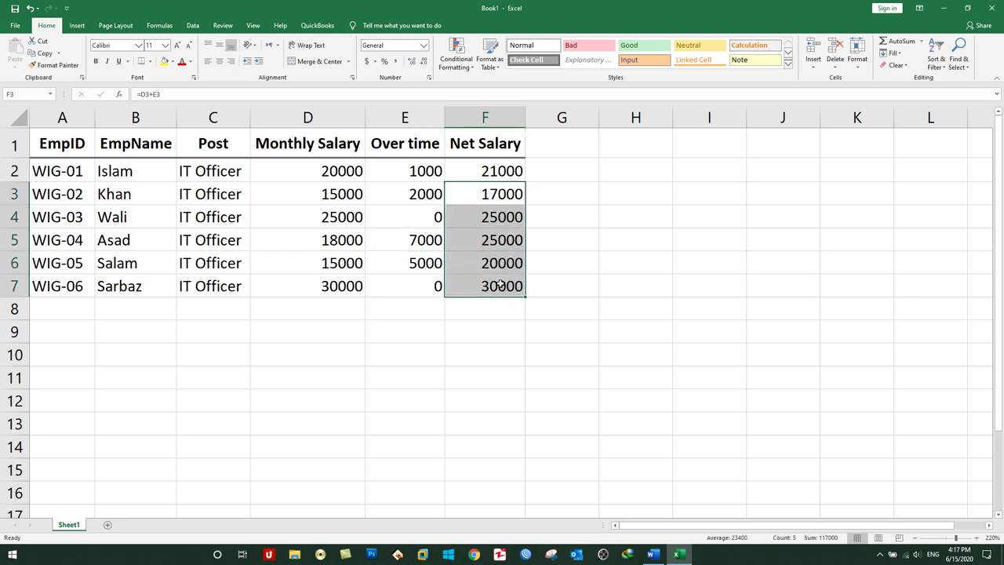
pyautogui.press('Delete')
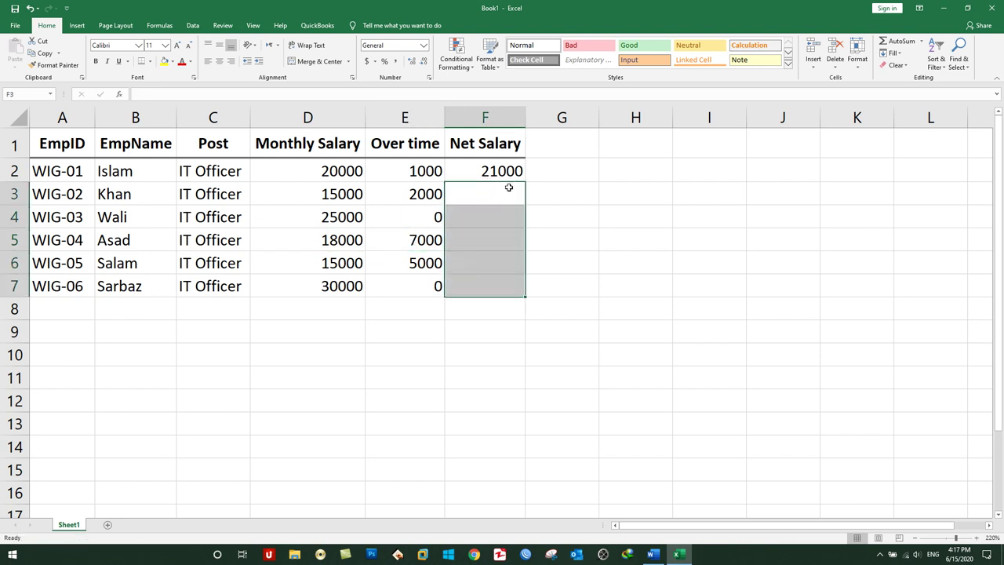
pyautogui.click(500, 175)
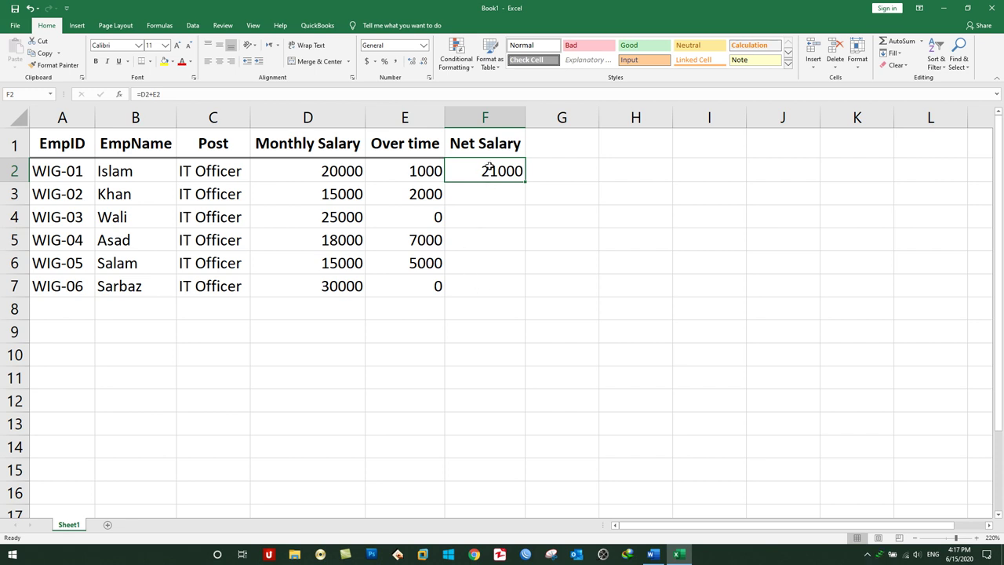
pyautogui.moveTo(488, 166); pyautogui.dragTo(489, 280)
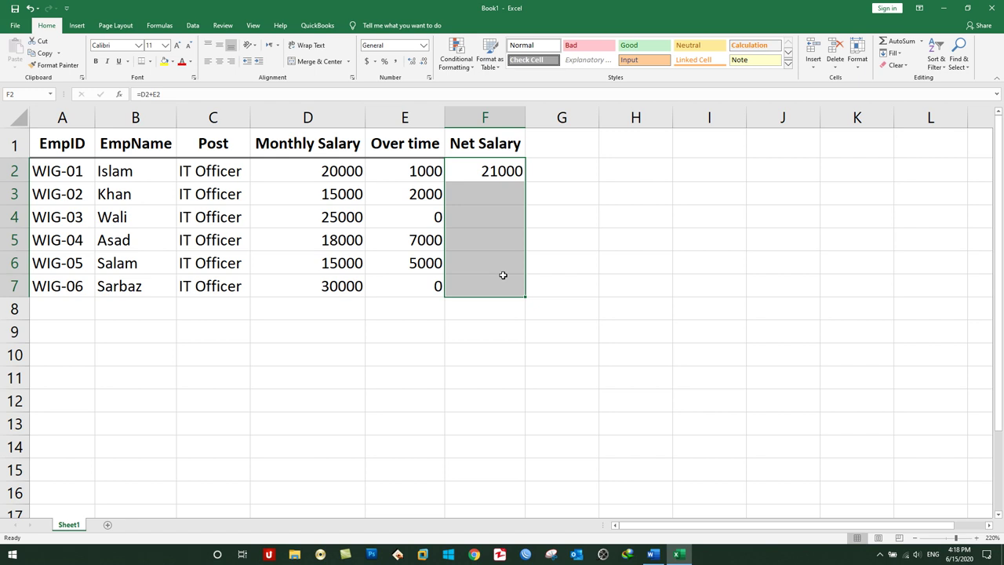
pyautogui.hotkey('ctrl', 'd')
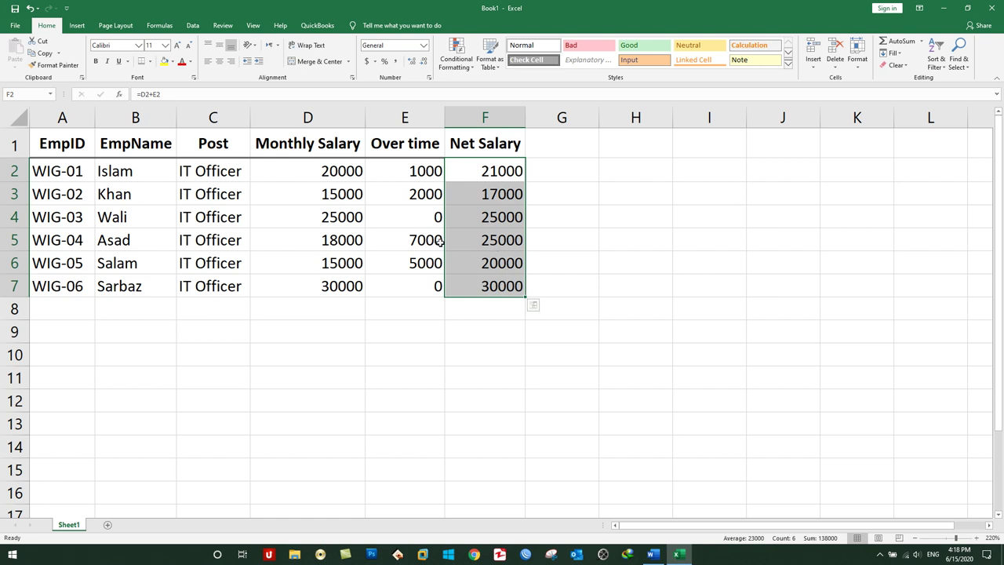
pyautogui.click(485, 246)
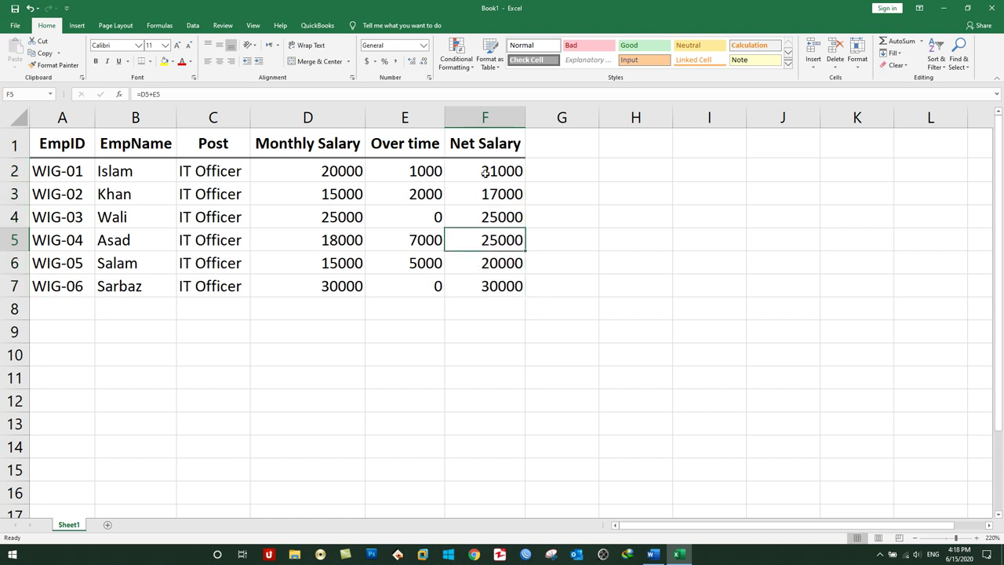
pyautogui.doubleClick(483, 171)
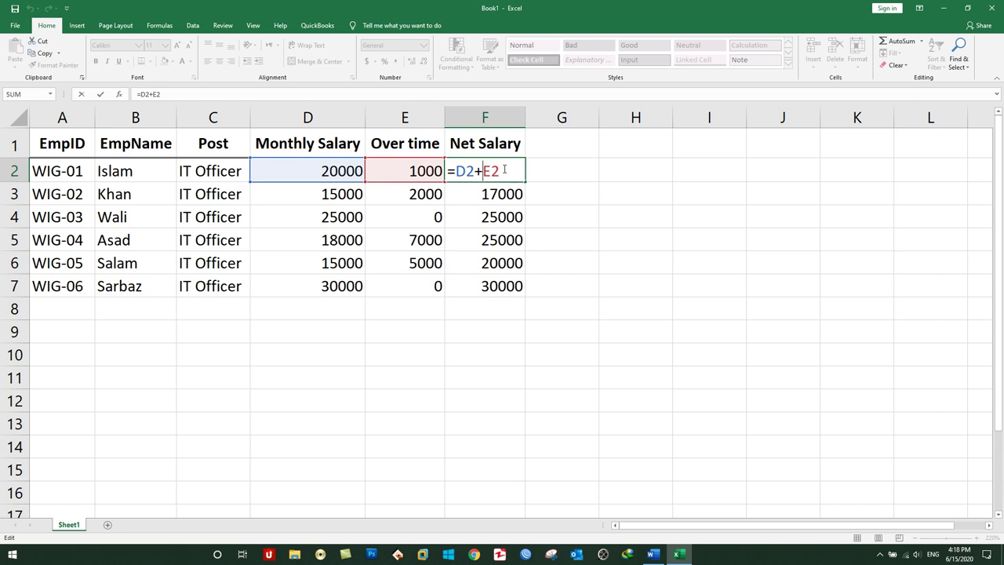
pyautogui.press('Return')
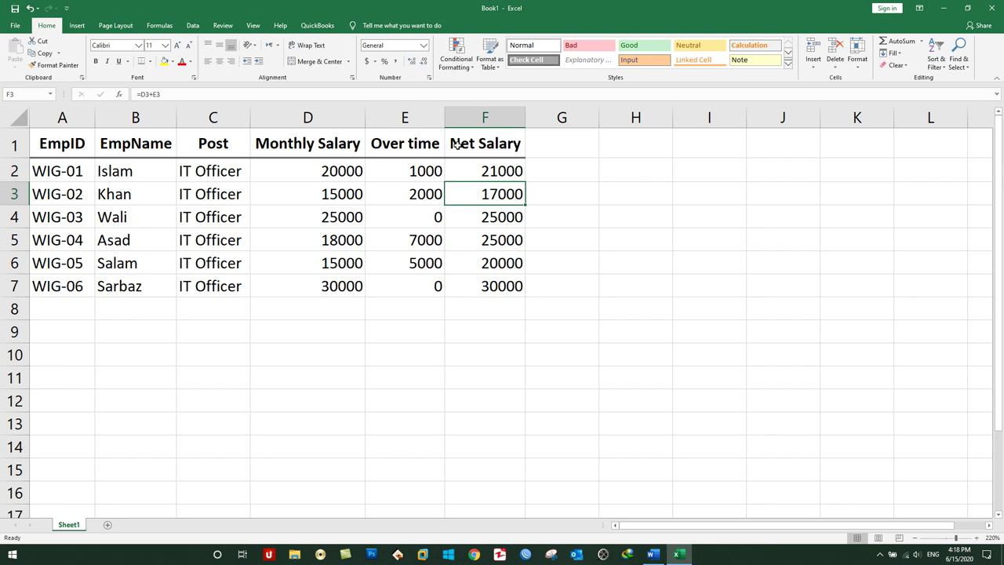
# - Copy the salary table A1:F7 to A9, then select the copied Net Salary values F10:F15
pyautogui.moveTo(457, 146)
pyautogui.mouseDown()
pyautogui.moveTo(79, 256)
pyautogui.moveTo(82, 282)
pyautogui.mouseUp()
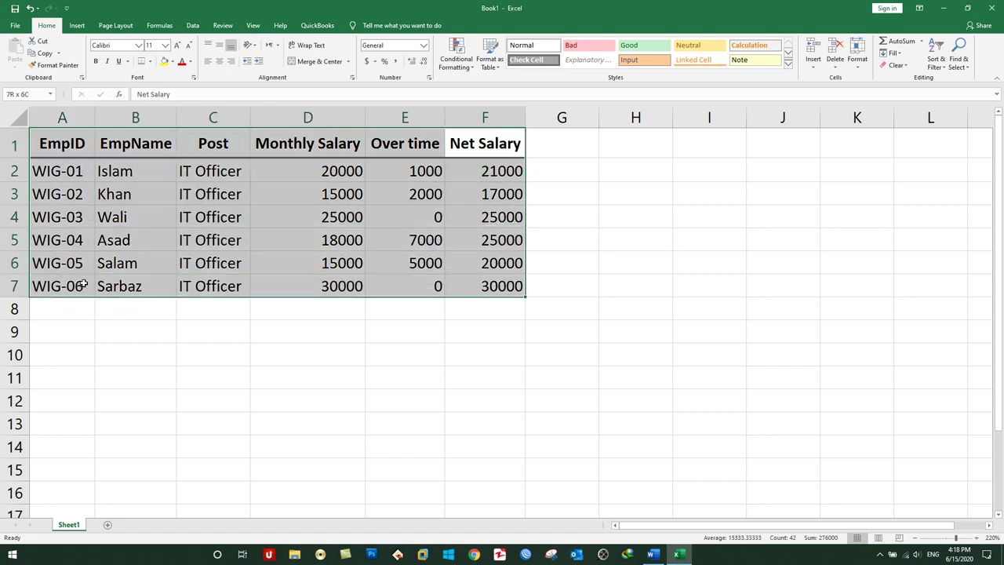
pyautogui.hotkey('ctrl', 'c')
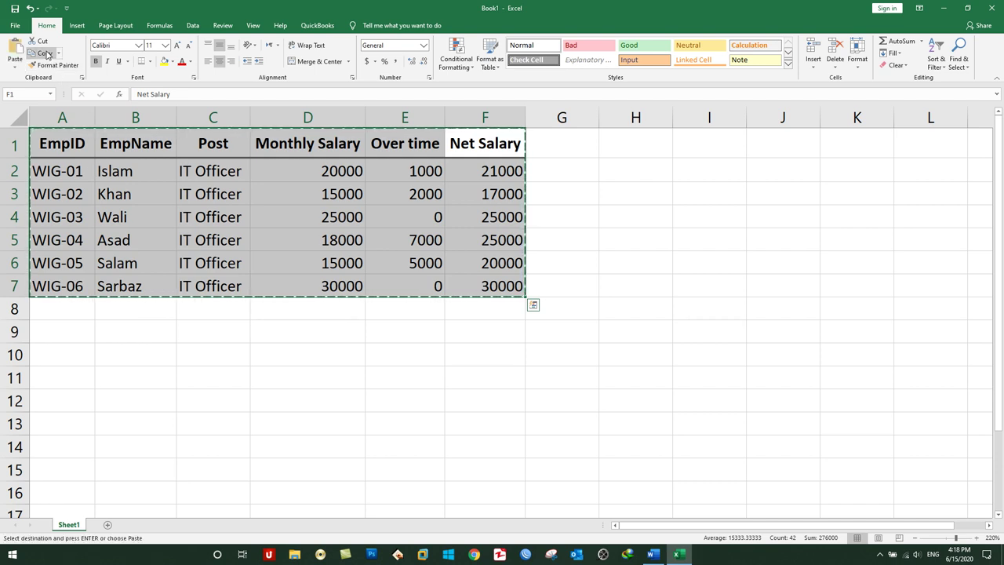
pyautogui.click(80, 332)
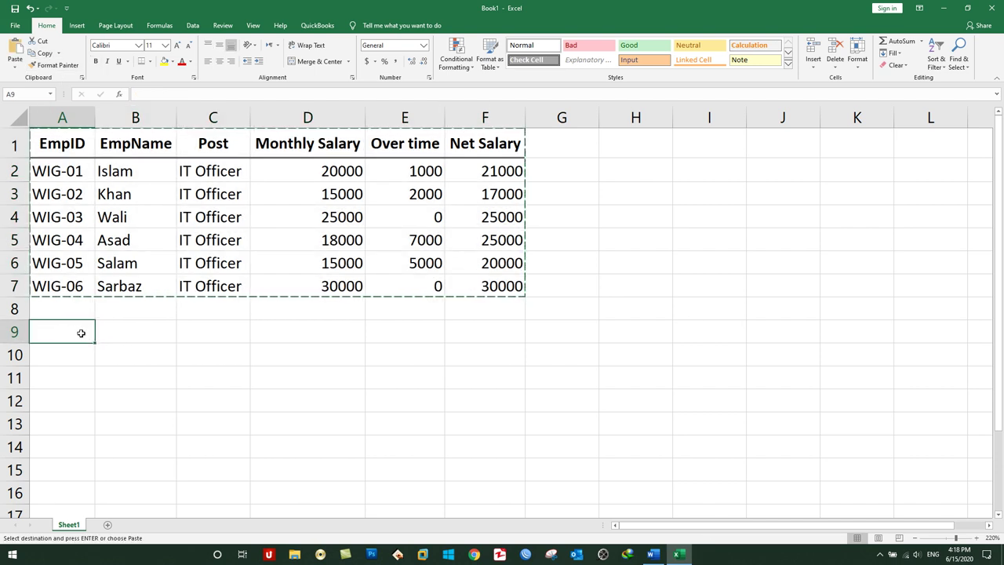
pyautogui.hotkey('ctrl', 'v')
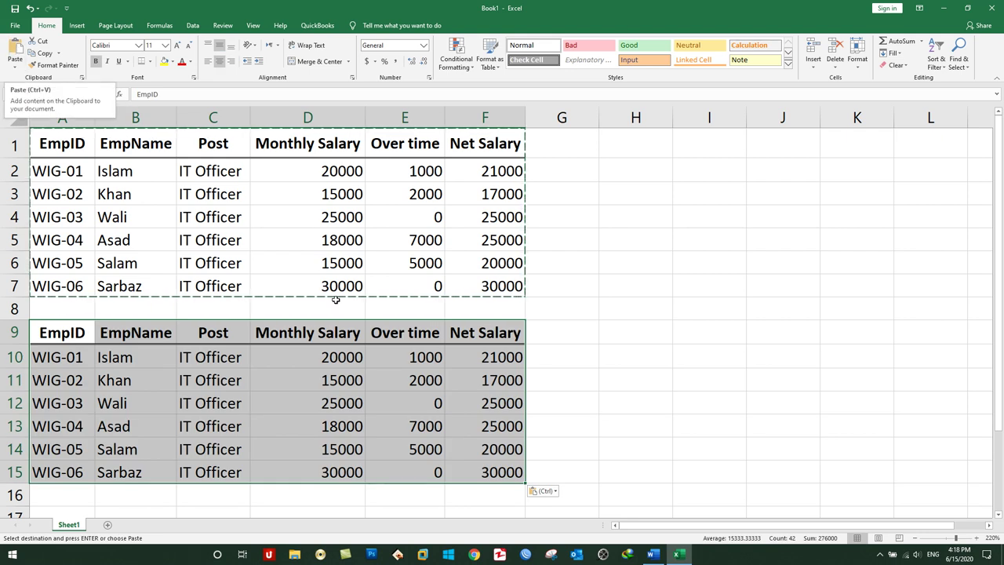
pyautogui.click(491, 377)
pyautogui.click(482, 337)
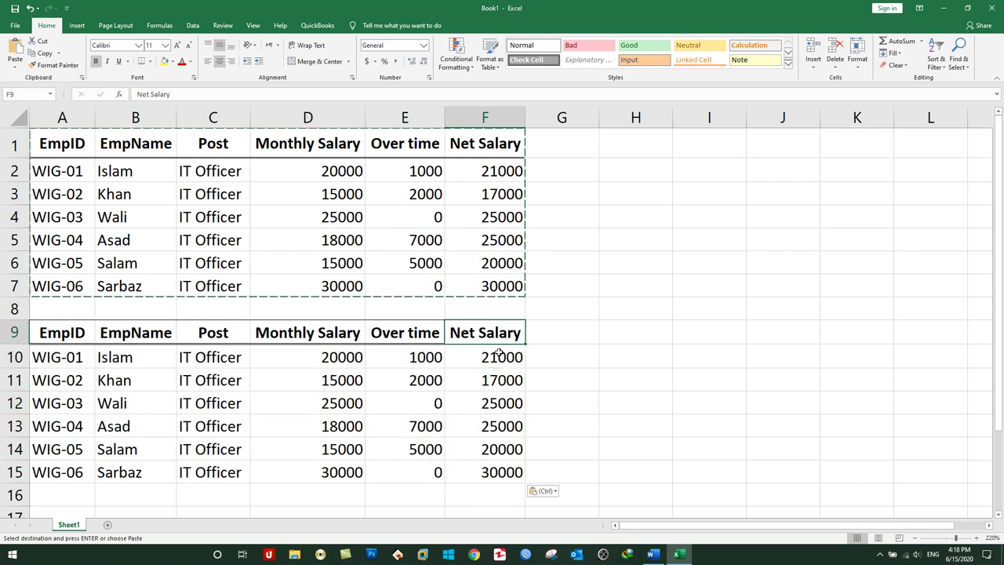
pyautogui.moveTo(499, 355); pyautogui.dragTo(498, 469)
# - Clear F10:F15 and retype the F9 heading as 'Bouns'
pyautogui.press('Delete')
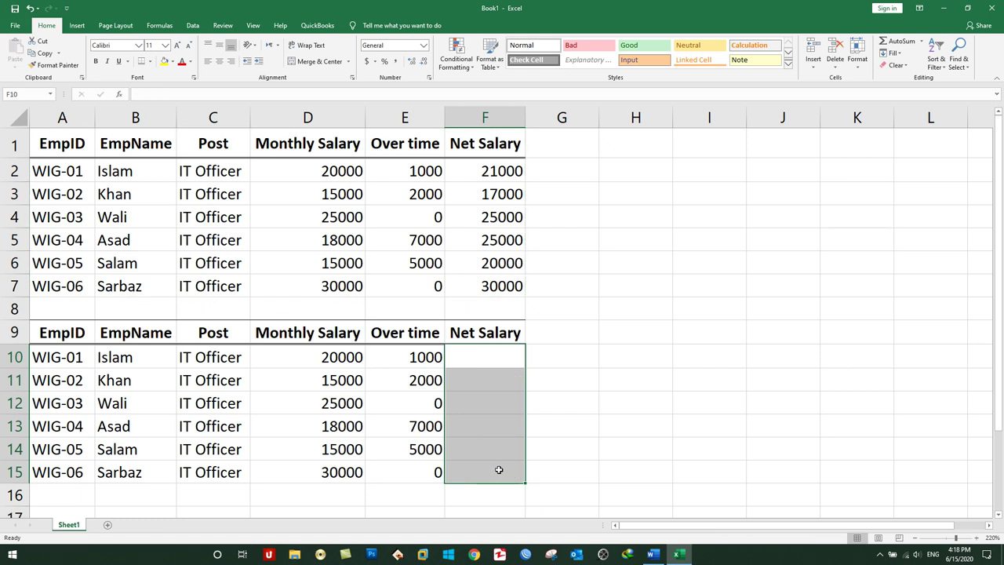
pyautogui.doubleClick(501, 330)
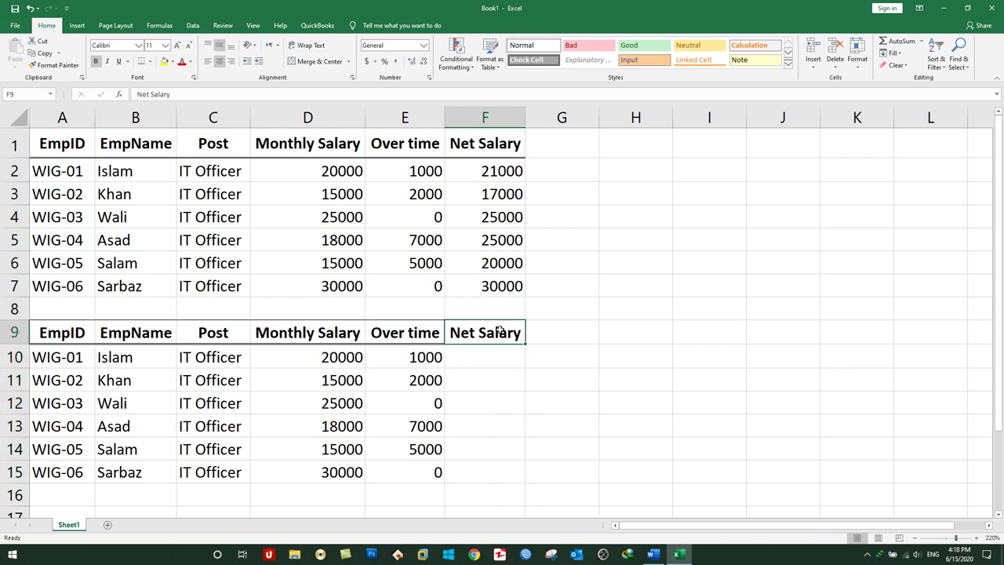
pyautogui.write('Bouns')
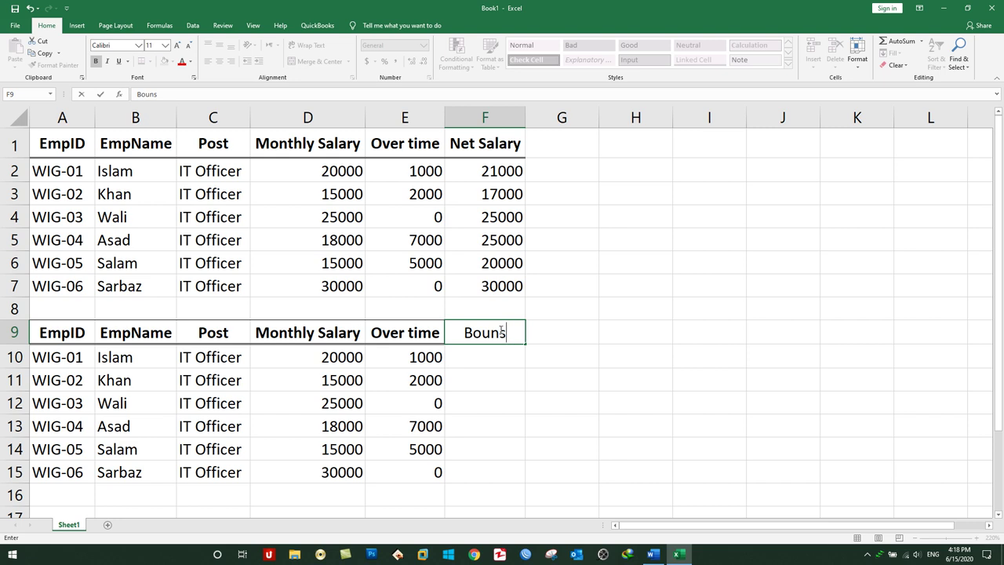
pyautogui.press('Return')
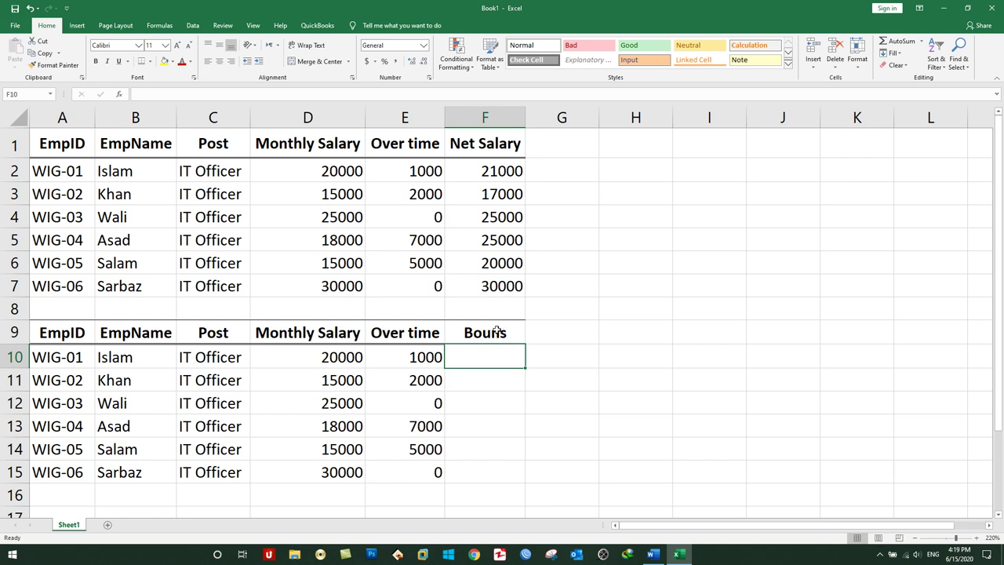
# - Fix the typo in F9 so the heading reads 'Bonus'
pyautogui.click(494, 333)
pyautogui.doubleClick(494, 333)
pyautogui.press('Left')
pyautogui.press('Left')
pyautogui.press('BackSpace')
pyautogui.press('Right')
pyautogui.write('u')
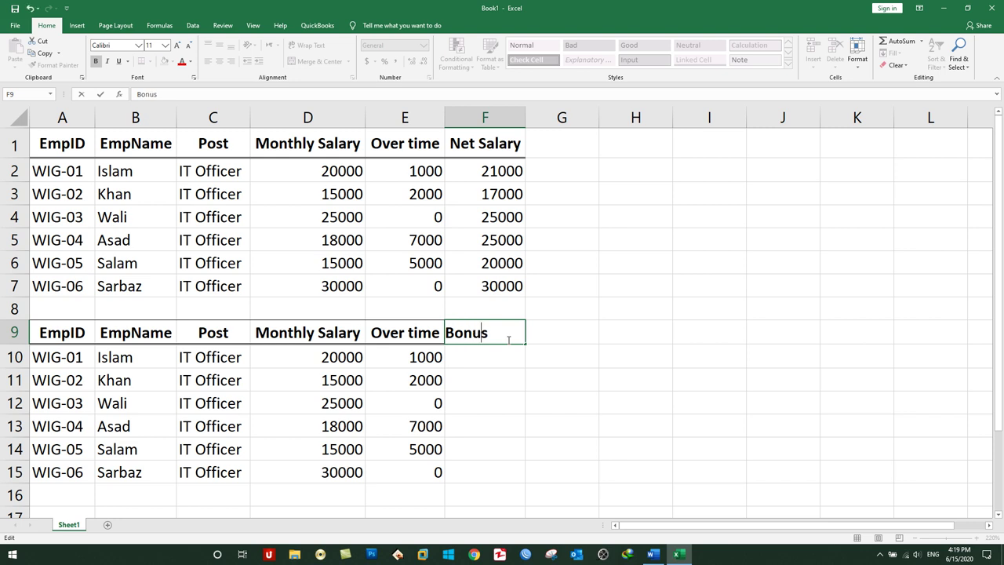
pyautogui.press('Return')
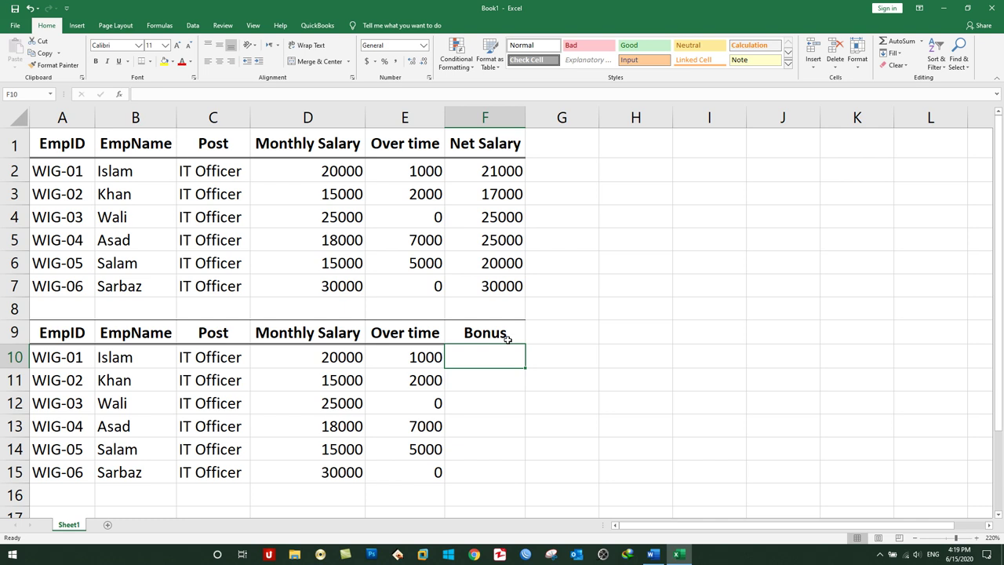
# - Add a 'Net Salary' heading in G9
pyautogui.click(557, 327)
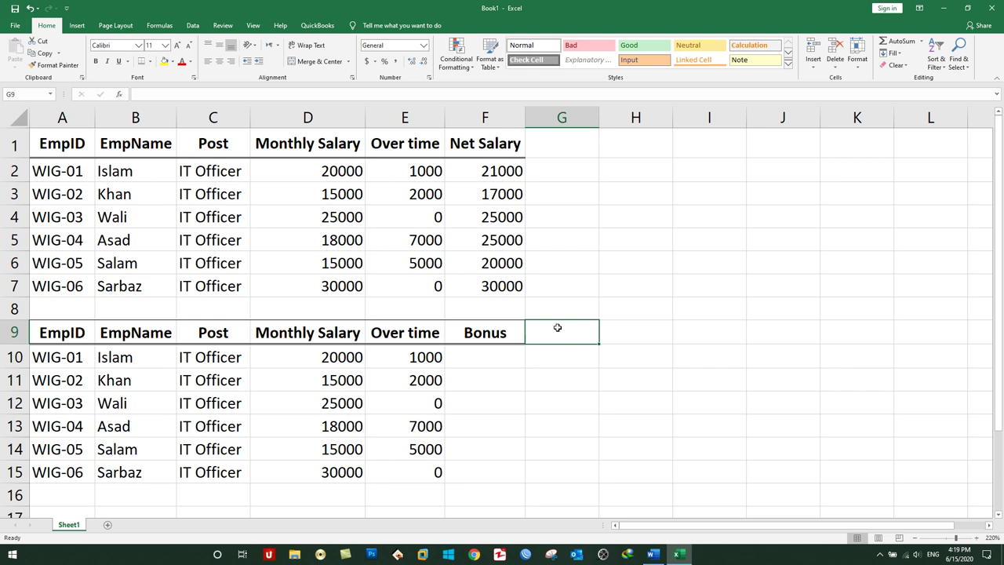
pyautogui.write('Net Salary')
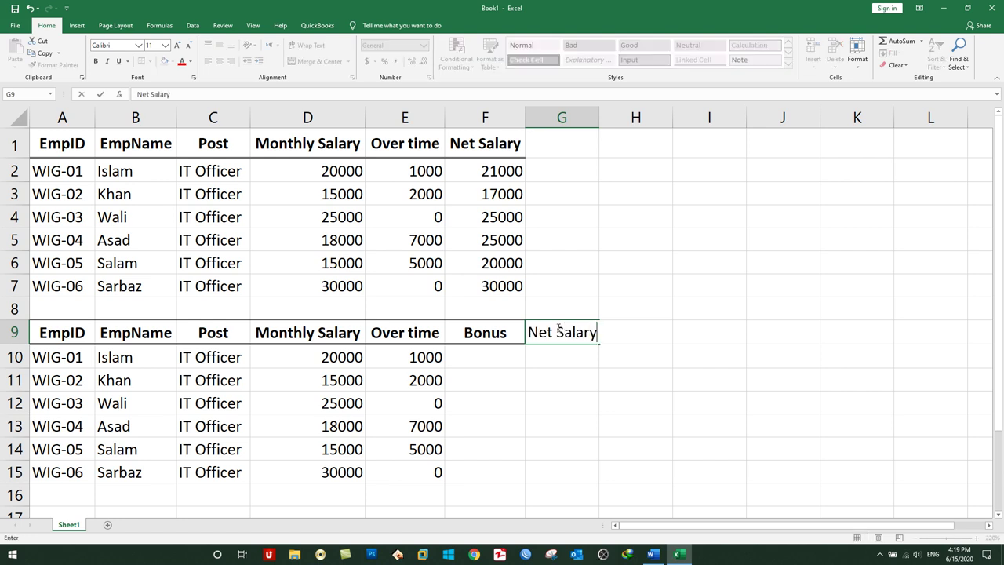
pyautogui.press('Return')
# - Enter a 2000 bonus into every Bonus cell F10:F15 at once
pyautogui.click(501, 358)
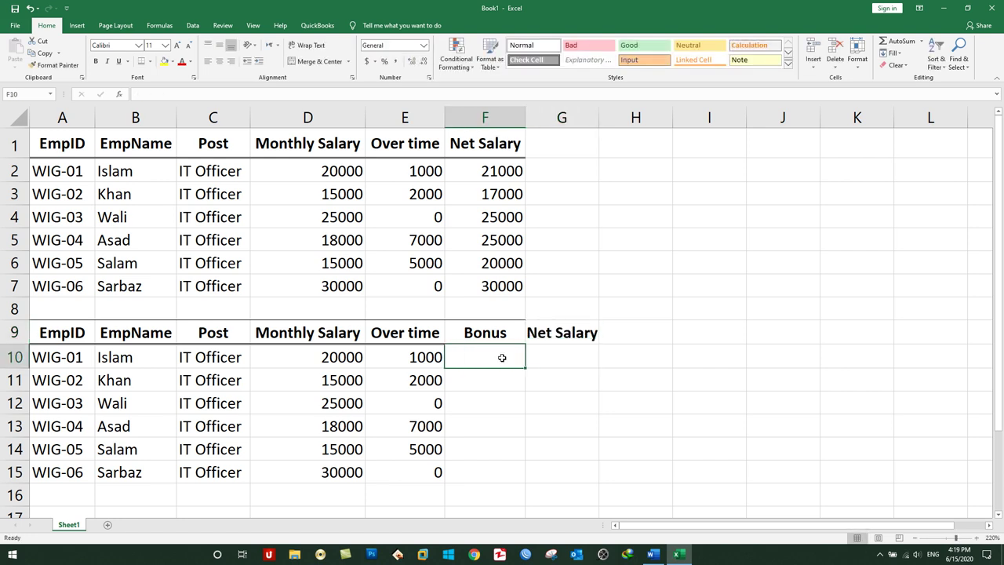
pyautogui.write('20')
pyautogui.press('BackSpace')
pyautogui.press('BackSpace')
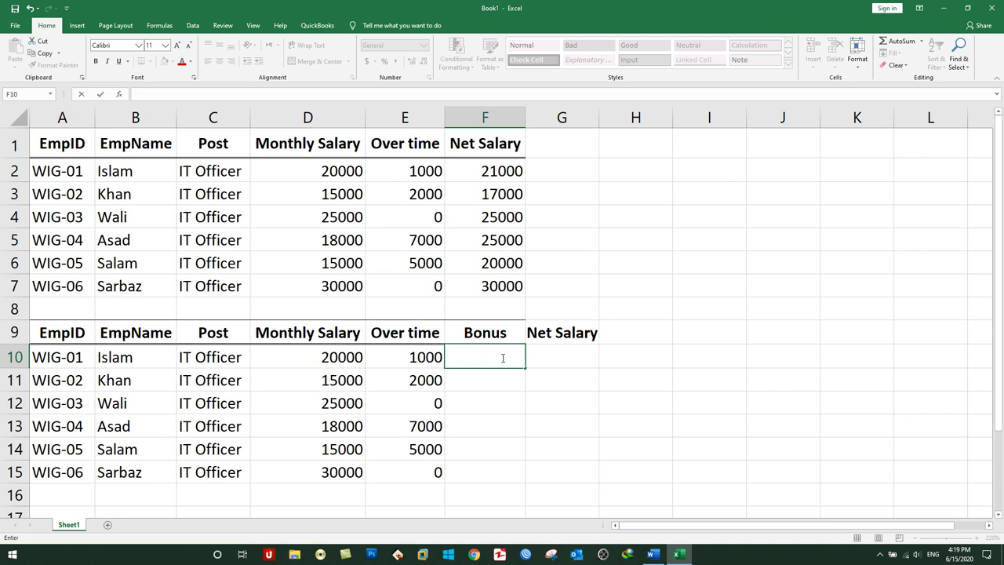
pyautogui.press('Tab')
pyautogui.moveTo(496, 354); pyautogui.dragTo(479, 465)
pyautogui.write('2000')
pyautogui.hotkey('ctrl', 'Return')
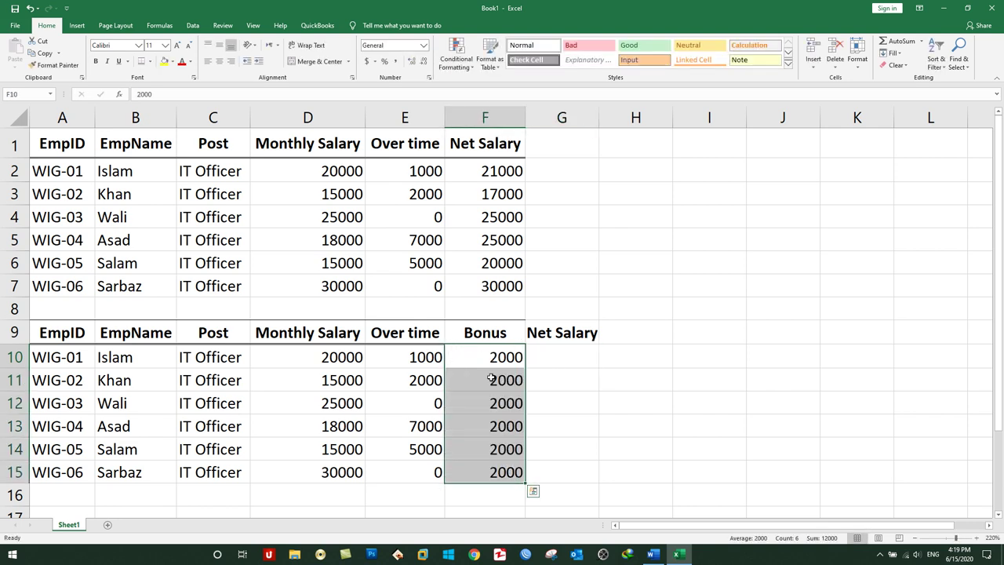
pyautogui.click(544, 353)
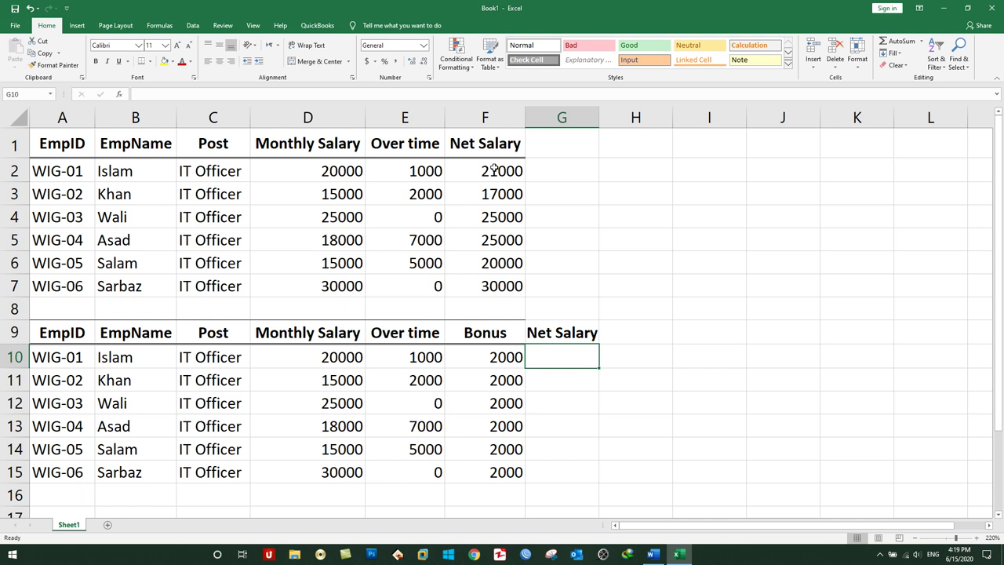
# - Enter the formula =D10+E10+F10 in G10
pyautogui.write('=')
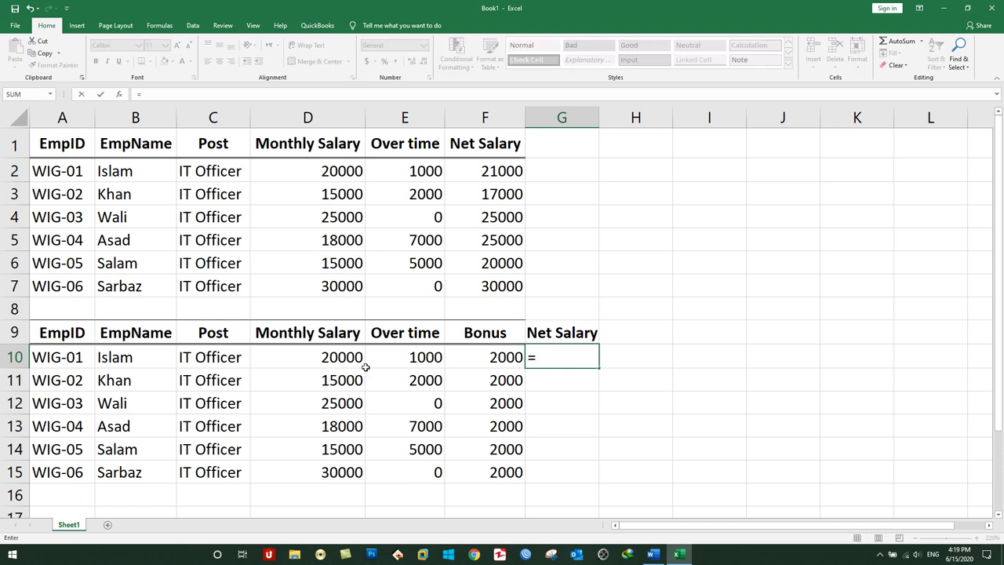
pyautogui.click(331, 355)
pyautogui.write('+')
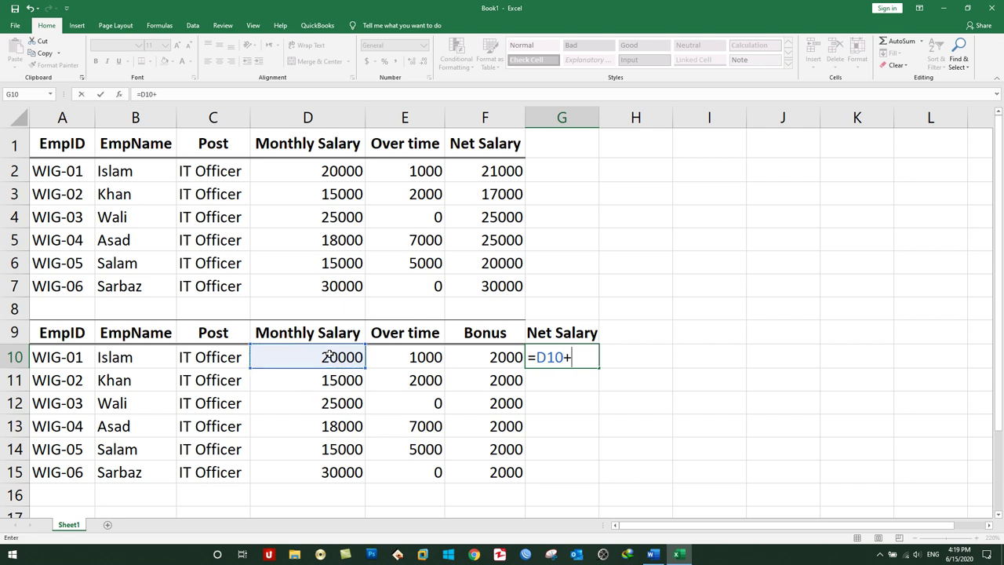
pyautogui.click(409, 358)
pyautogui.write('+')
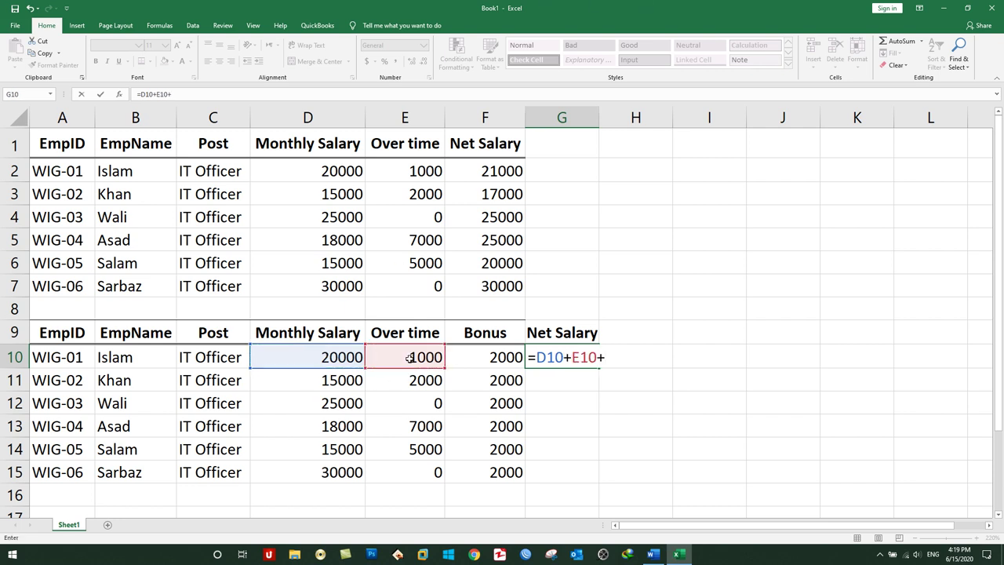
pyautogui.click(489, 357)
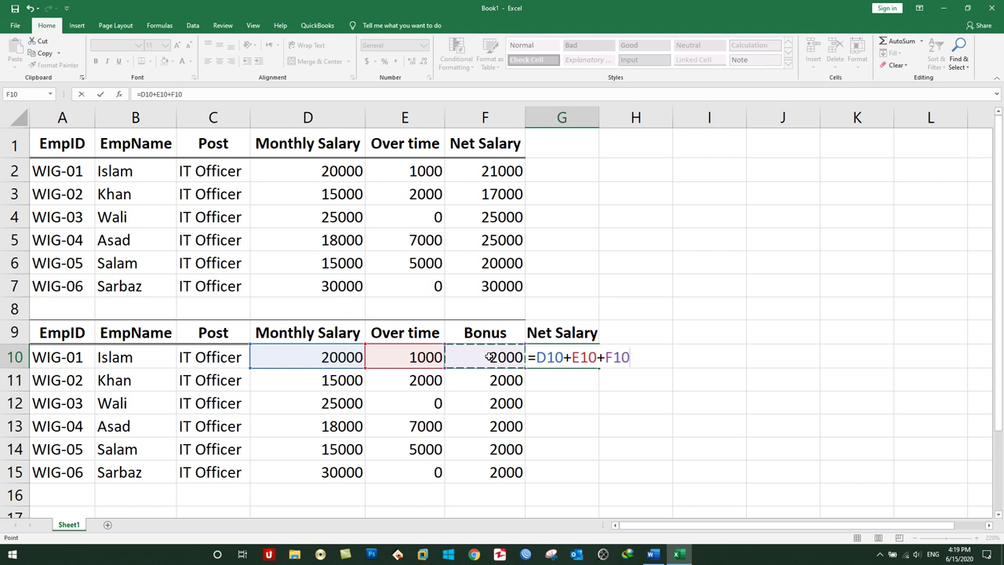
pyautogui.press('Return')
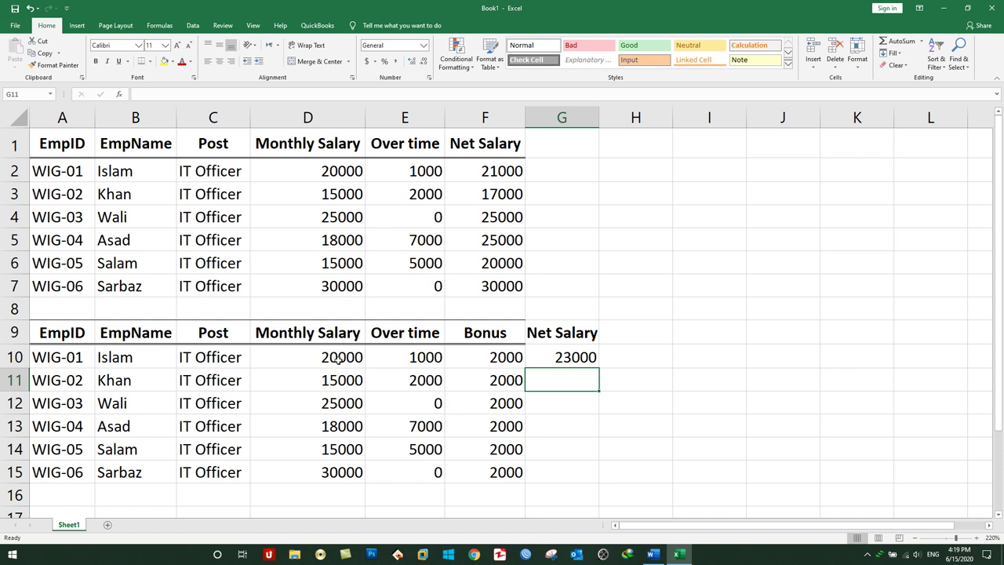
# - Fill the G10 net salary formula down through G15
pyautogui.click(314, 357)
pyautogui.click(392, 354)
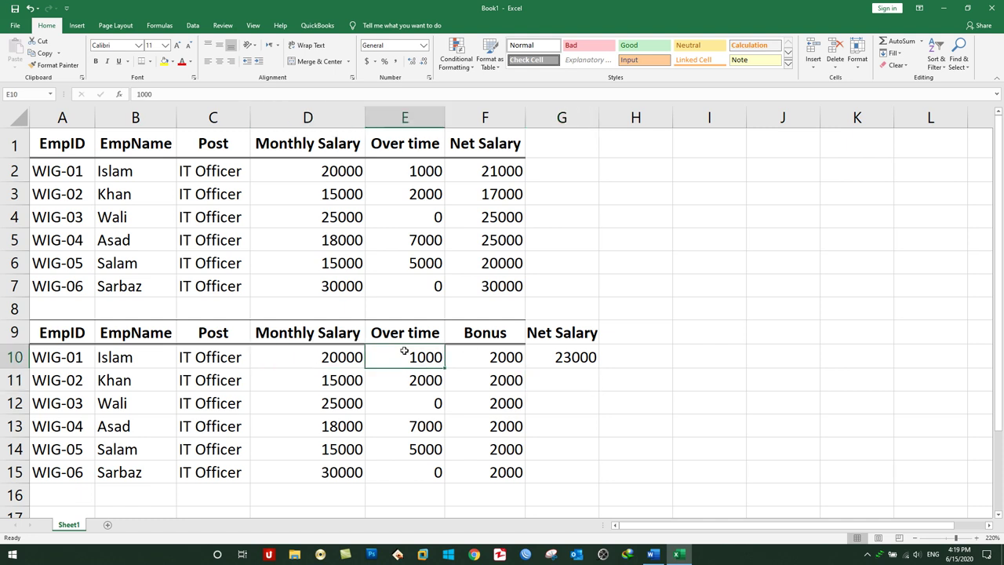
pyautogui.click(474, 358)
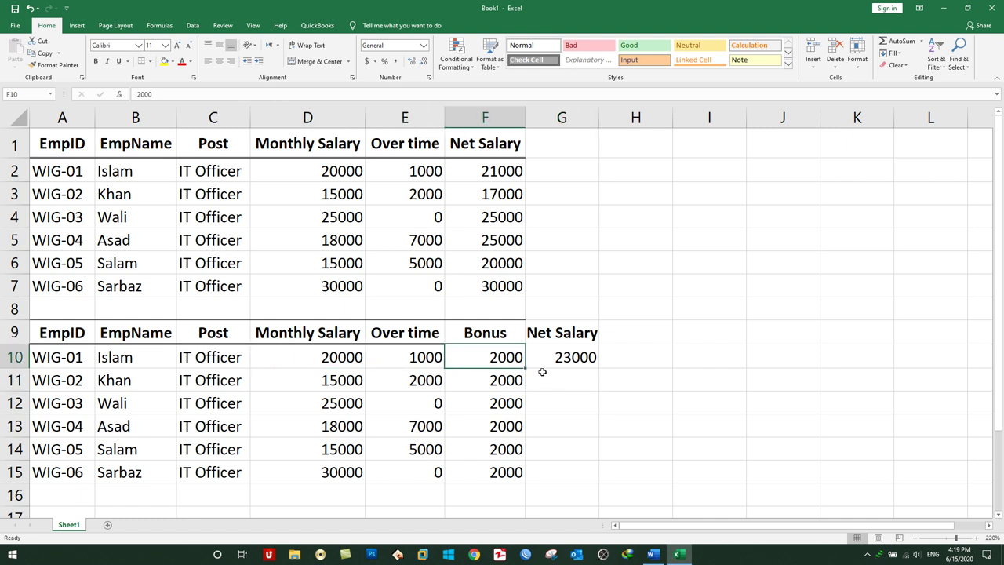
pyautogui.click(568, 357)
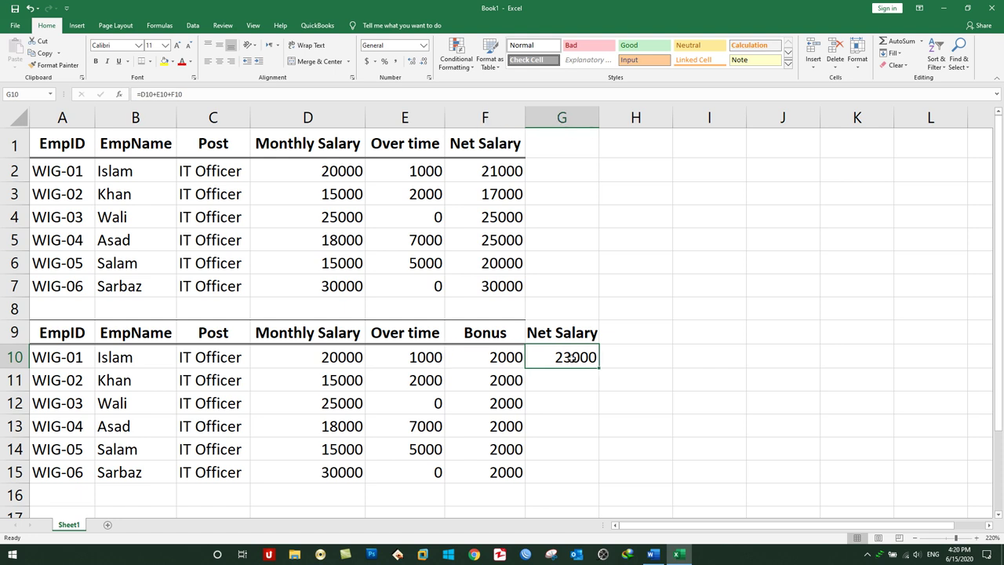
pyautogui.moveTo(570, 357); pyautogui.dragTo(570, 470)
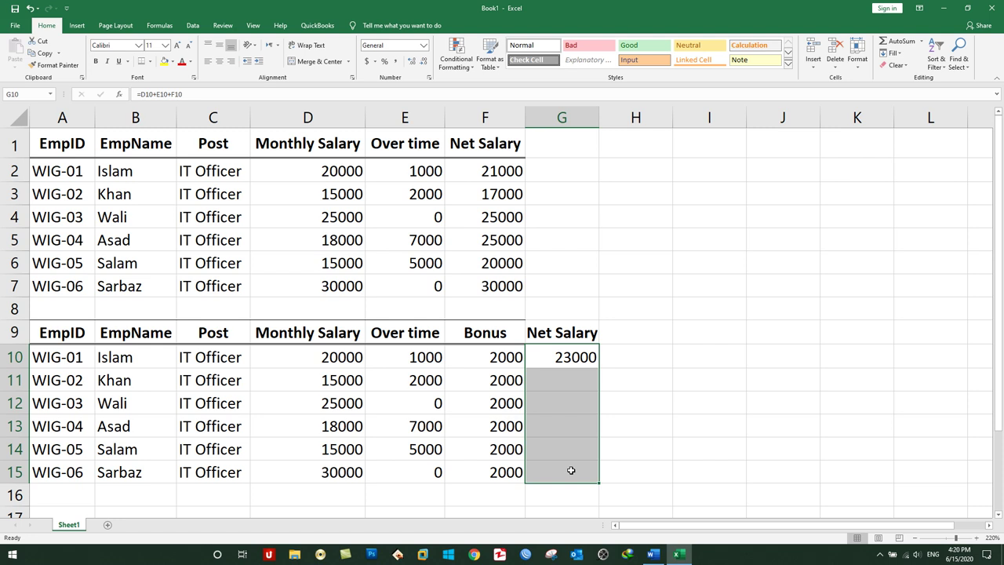
pyautogui.hotkey('ctrl', 'd')
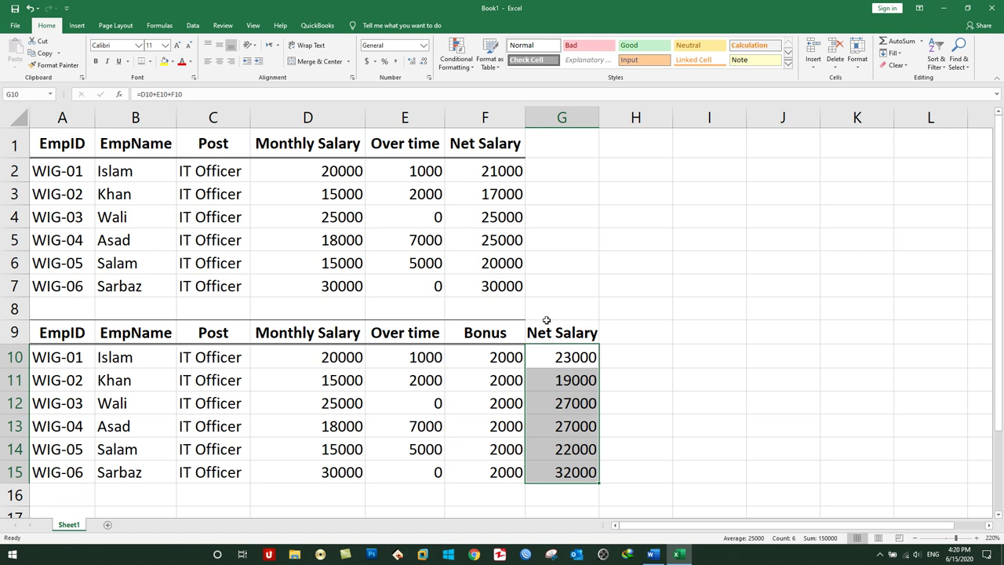
# - Merge C18:J19 and enter the title 'Qazat Private High School'
pyautogui.scroll(-4, 546, 320)
pyautogui.scroll(-1, 546, 320)
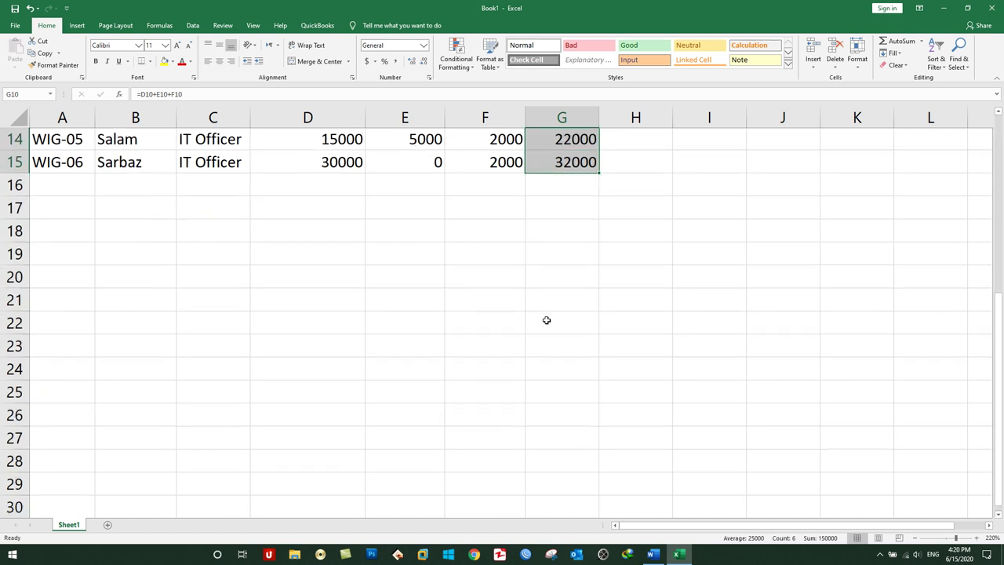
pyautogui.moveTo(244, 183)
pyautogui.mouseDown()
pyautogui.moveTo(737, 198)
pyautogui.moveTo(795, 215)
pyautogui.mouseUp()
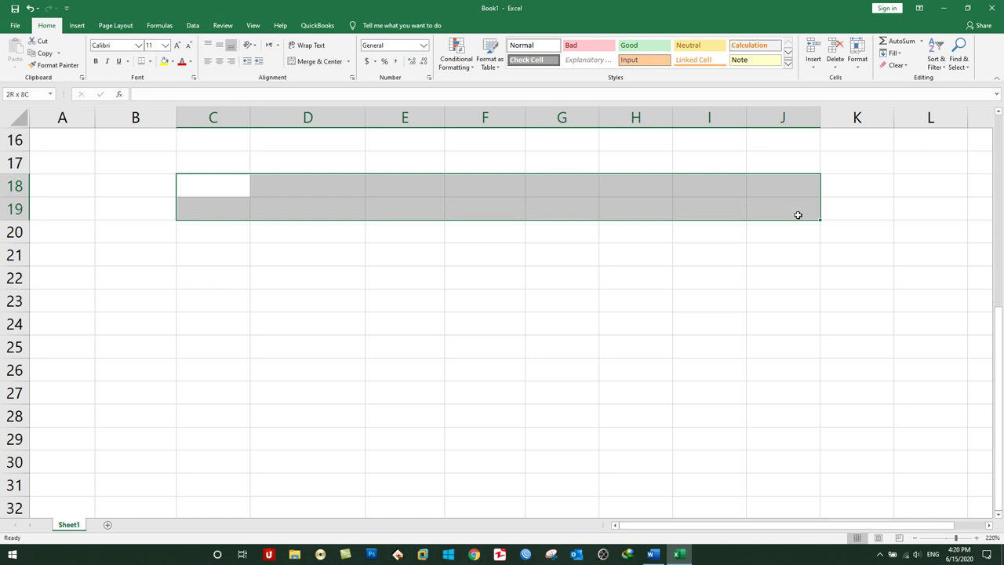
pyautogui.click(306, 63)
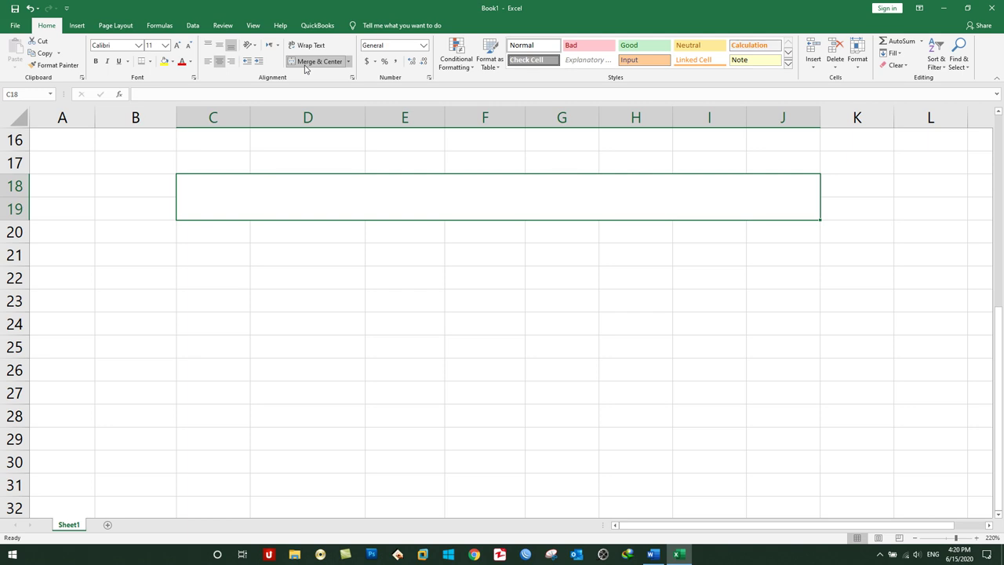
pyautogui.write('Q')
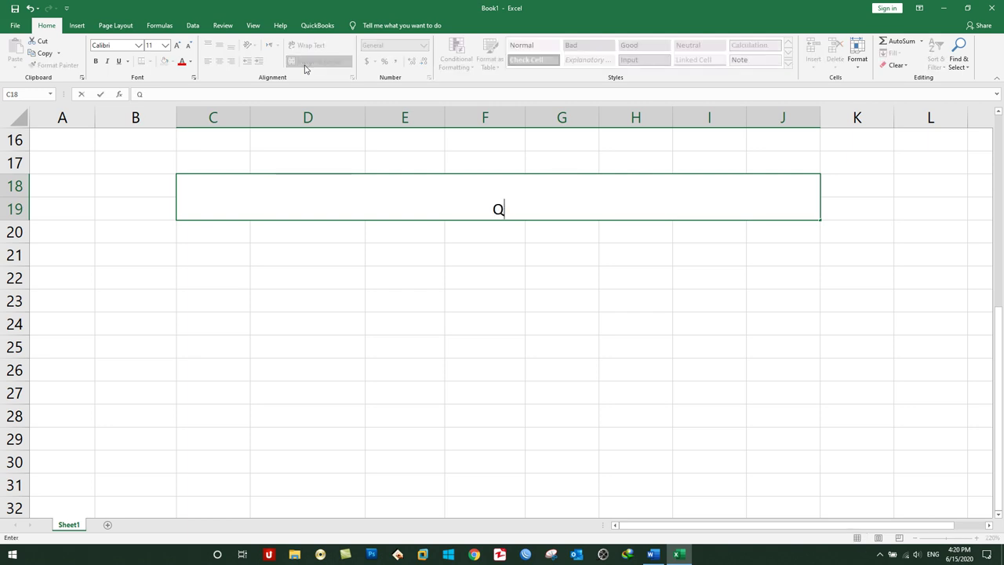
pyautogui.write('azat Private High ')
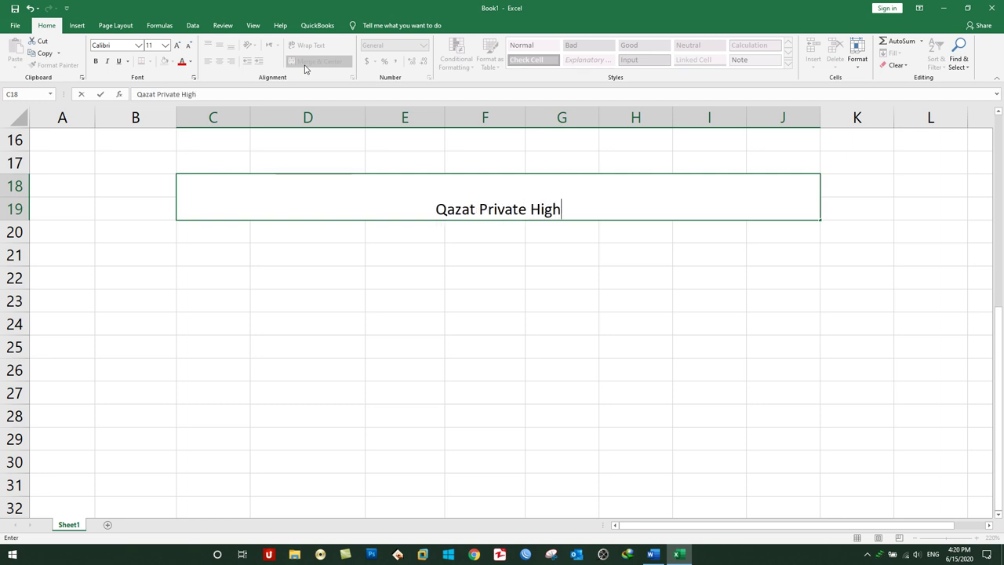
pyautogui.write('School')
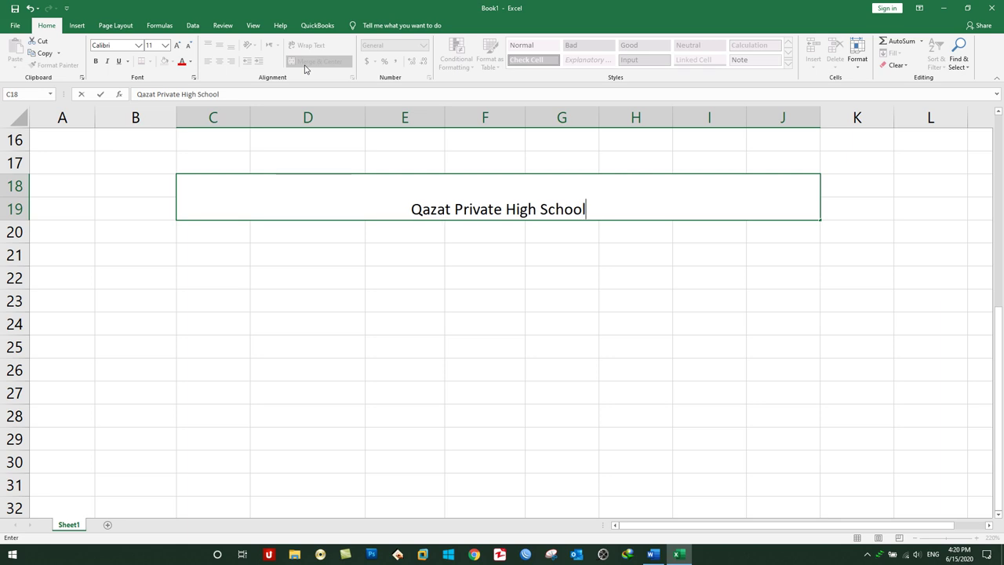
pyautogui.press('Return')
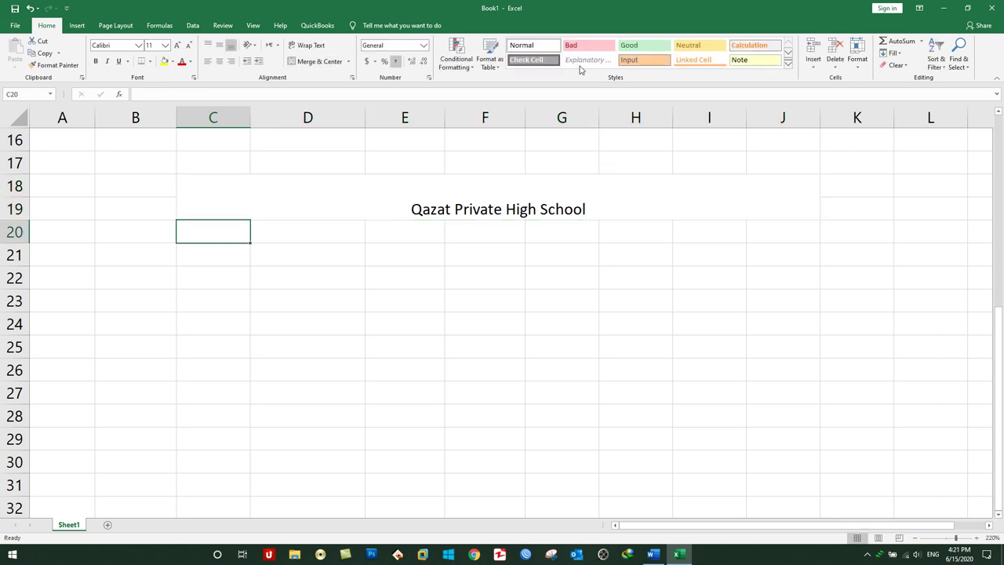
pyautogui.doubleClick(566, 196)
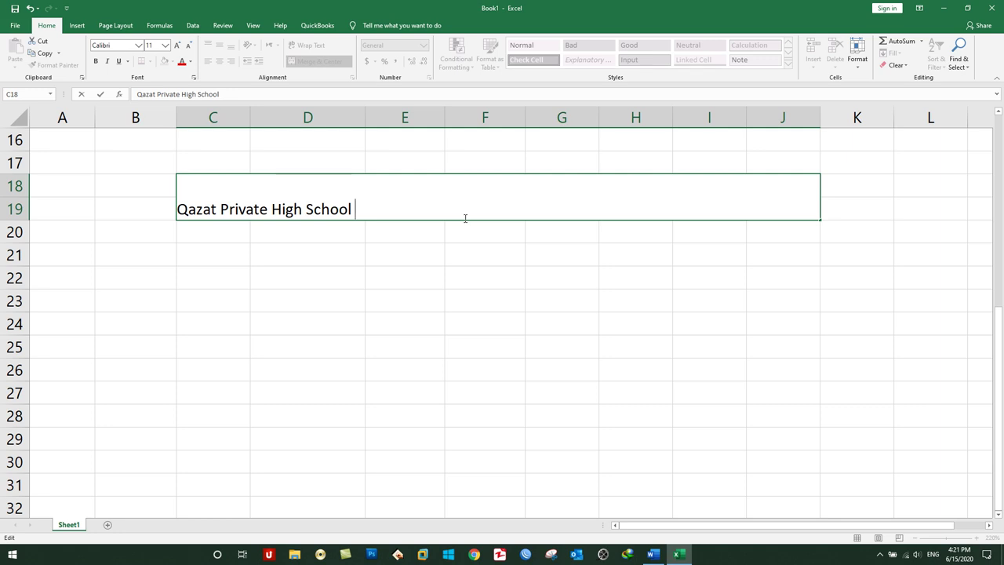
# - Append 'Net Income, Expense & Profit/Loss Report for the year 2020' to the title
pyautogui.write('Net Income, Expense & Profit/Loss')
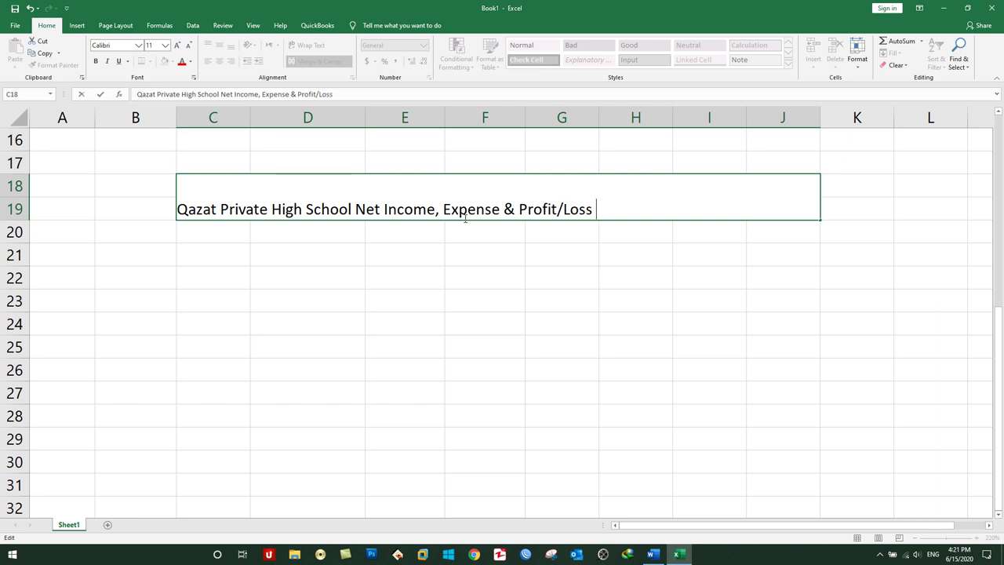
pyautogui.write(' Report')
pyautogui.press('Return')
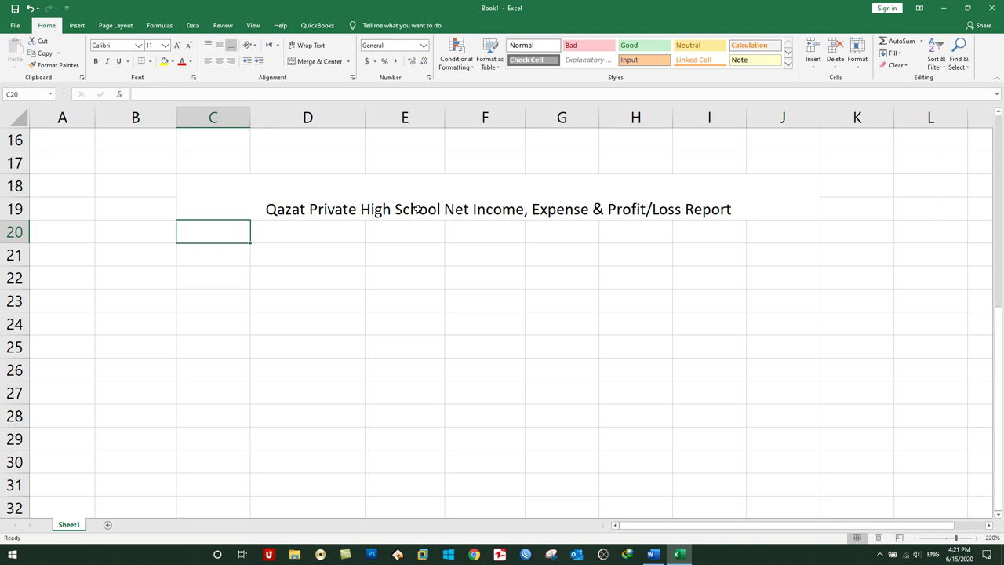
pyautogui.click(416, 209)
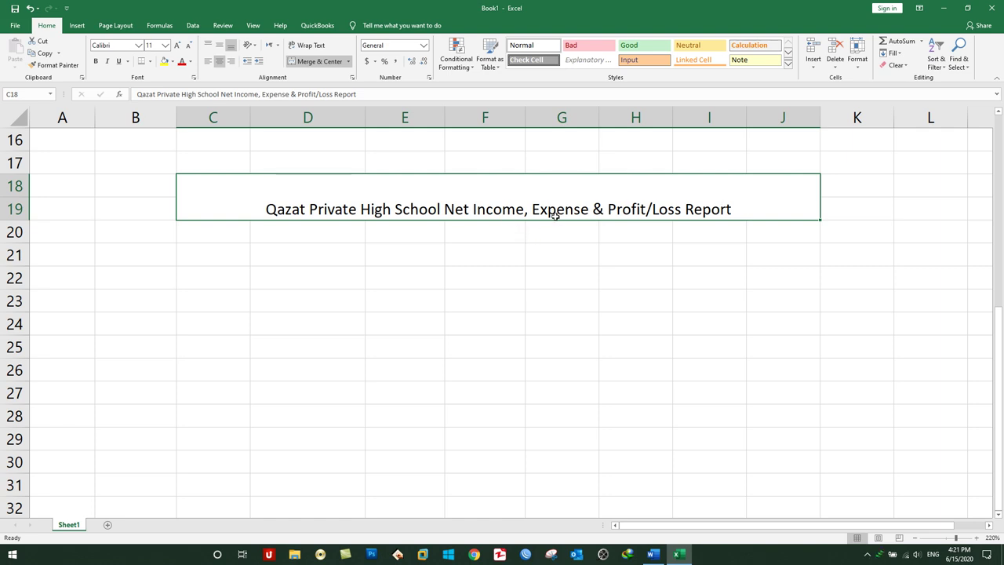
pyautogui.doubleClick(740, 209)
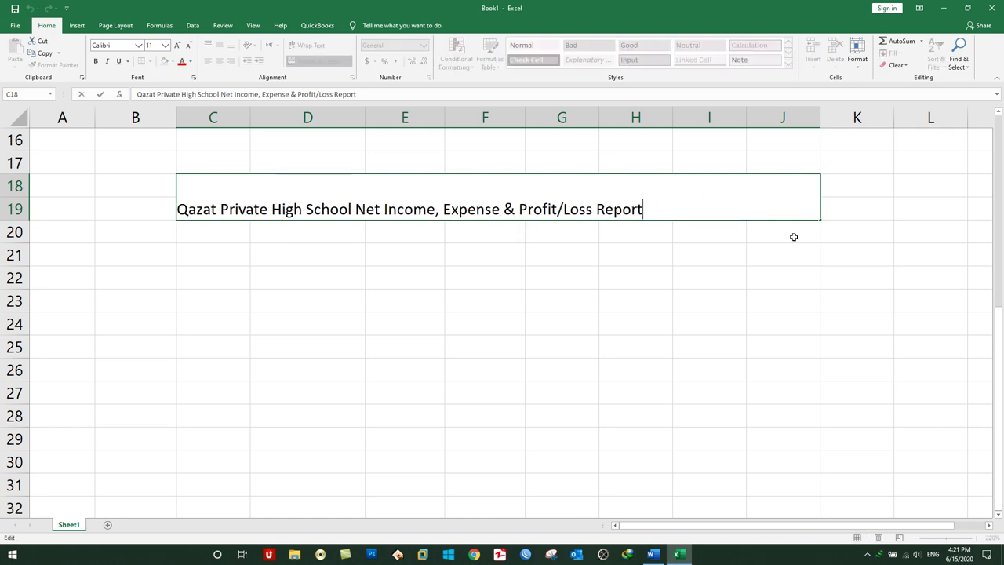
pyautogui.write(' for the year 2020')
pyautogui.press('Return')
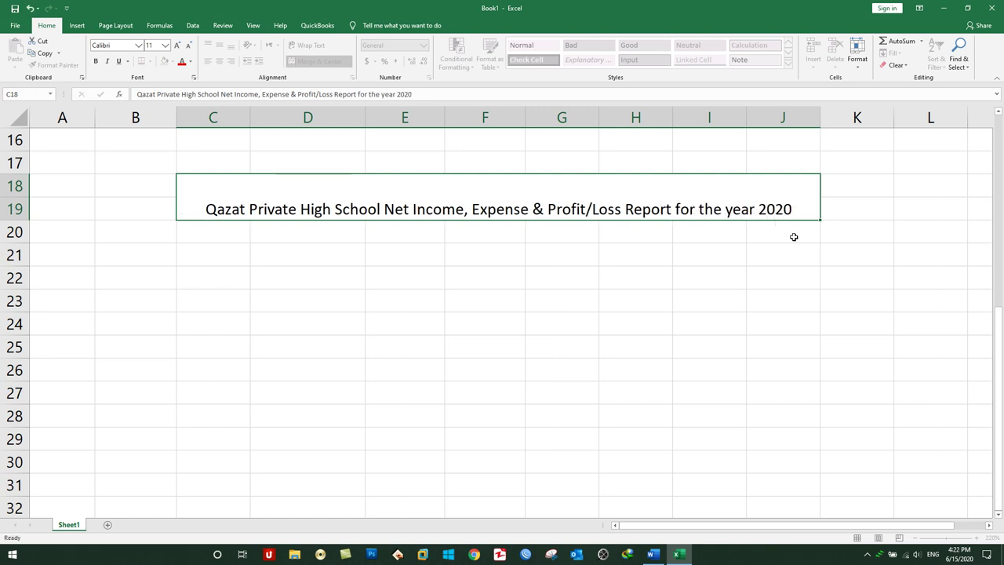
pyautogui.click(638, 215)
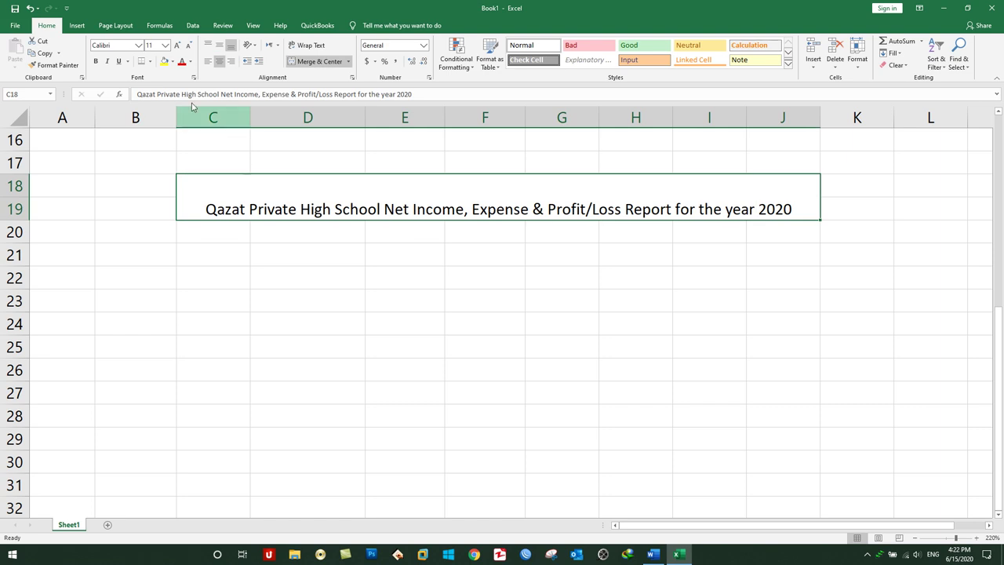
# - Make the title bold, middle-aligned, size 14, and merged across B18:K19
pyautogui.click(220, 46)
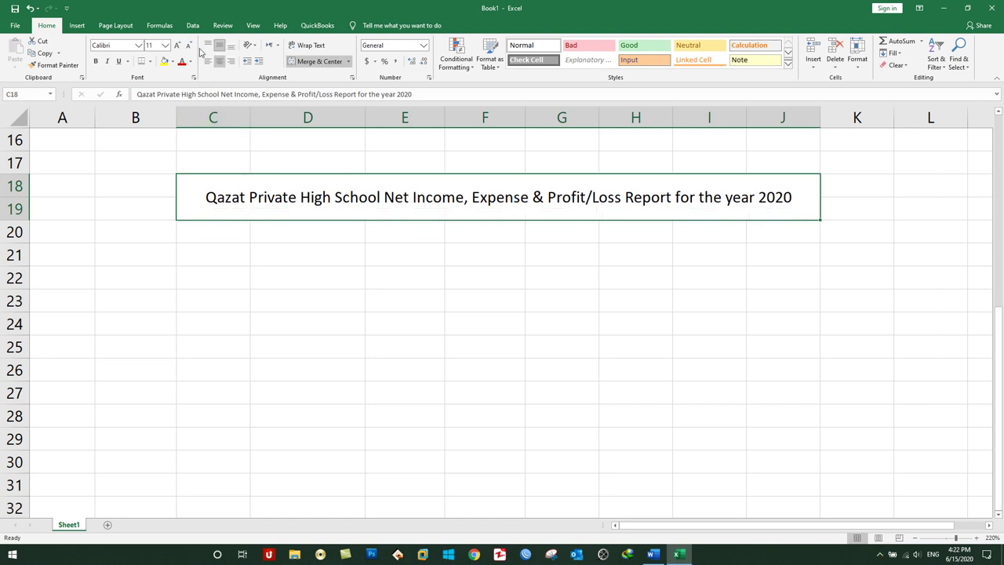
pyautogui.click(96, 61)
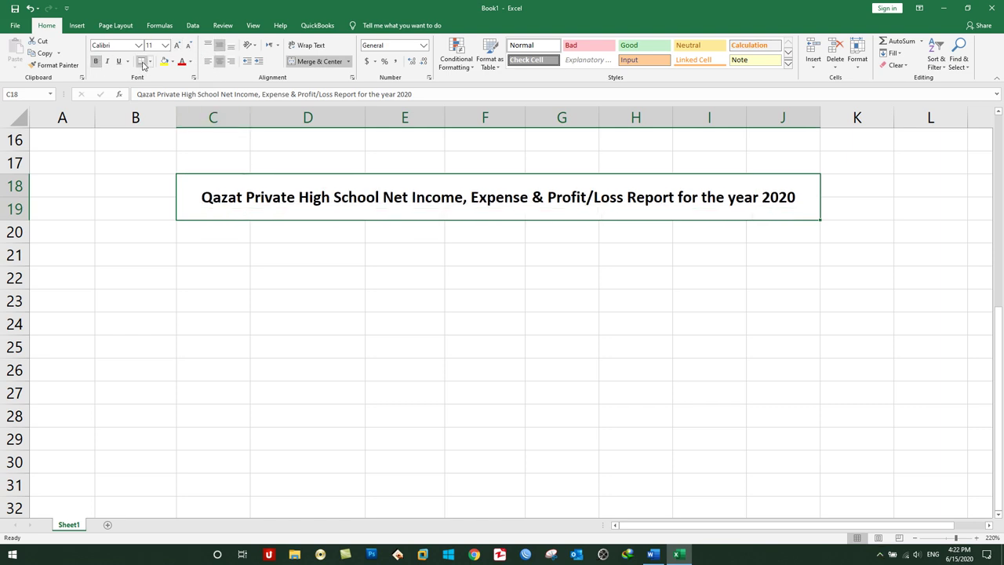
pyautogui.click(178, 45)
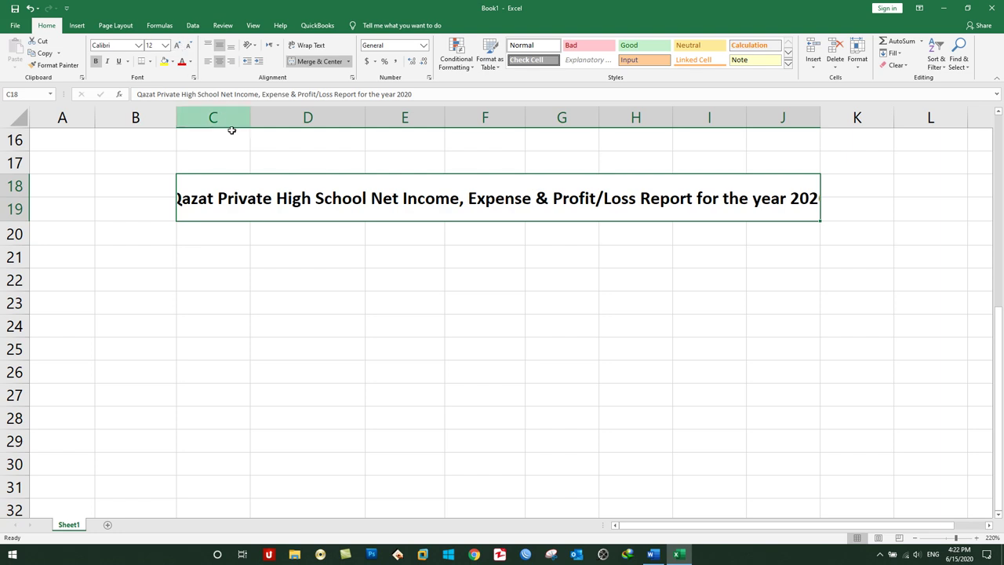
pyautogui.moveTo(144, 197); pyautogui.dragTo(842, 201)
pyautogui.click(302, 63)
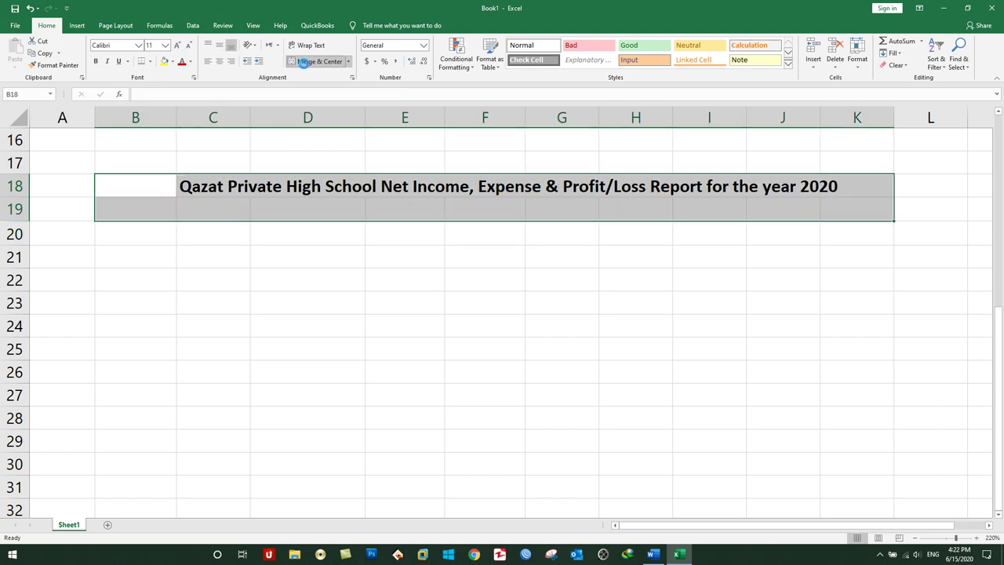
pyautogui.click(178, 45)
pyautogui.click(143, 239)
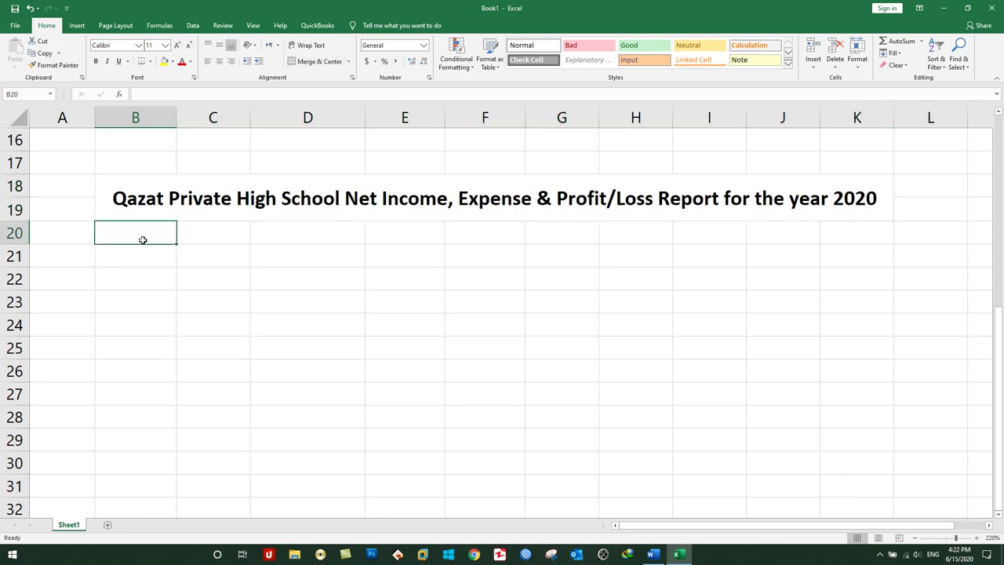
pyautogui.moveTo(421, 230); pyautogui.dragTo(530, 229)
# - Add a bold, middle-aligned 'Net Income' subheading in merged E20:G20 and heighten row 20
pyautogui.click(313, 61)
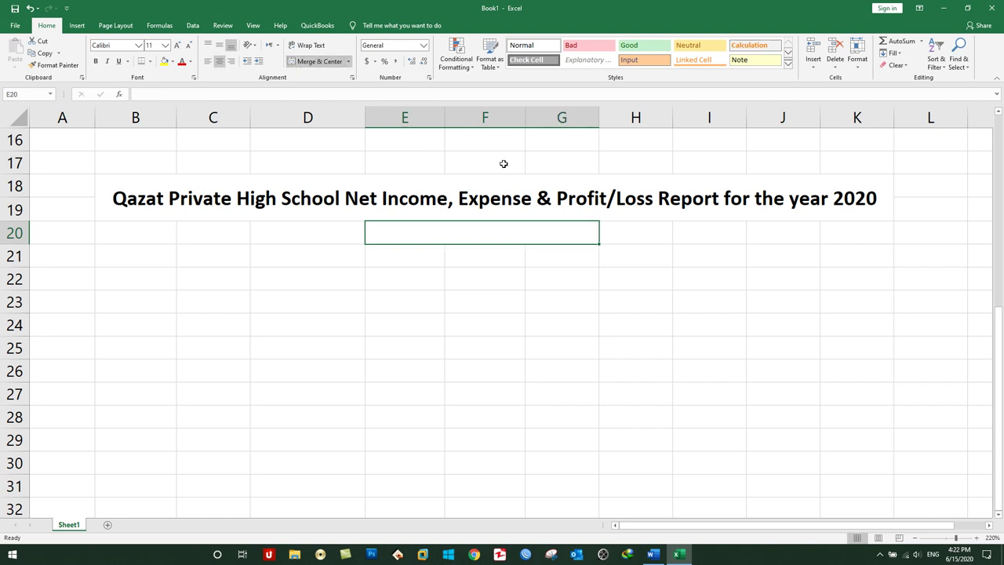
pyautogui.write('Net Income')
pyautogui.press('Return')
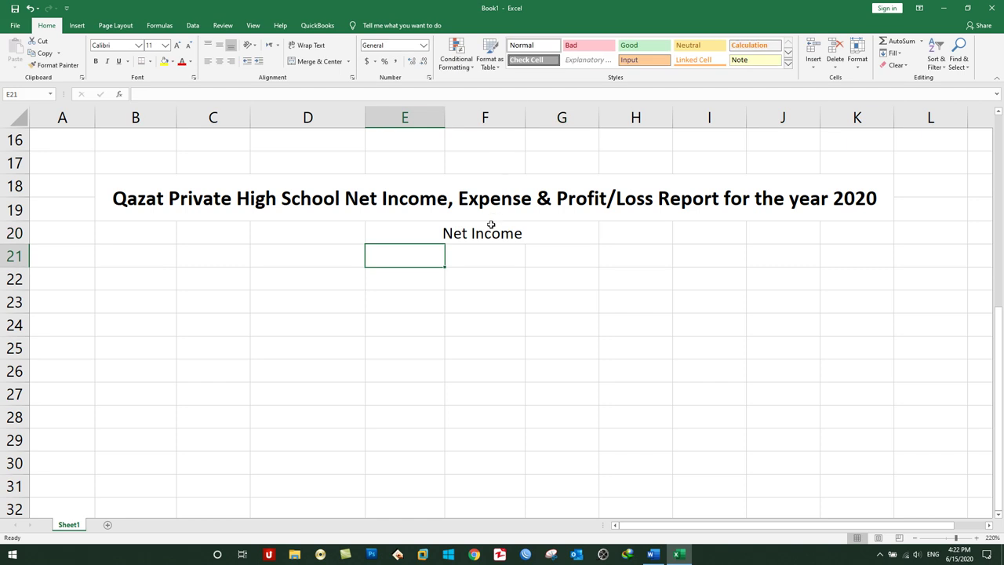
pyautogui.click(488, 227)
pyautogui.click(218, 45)
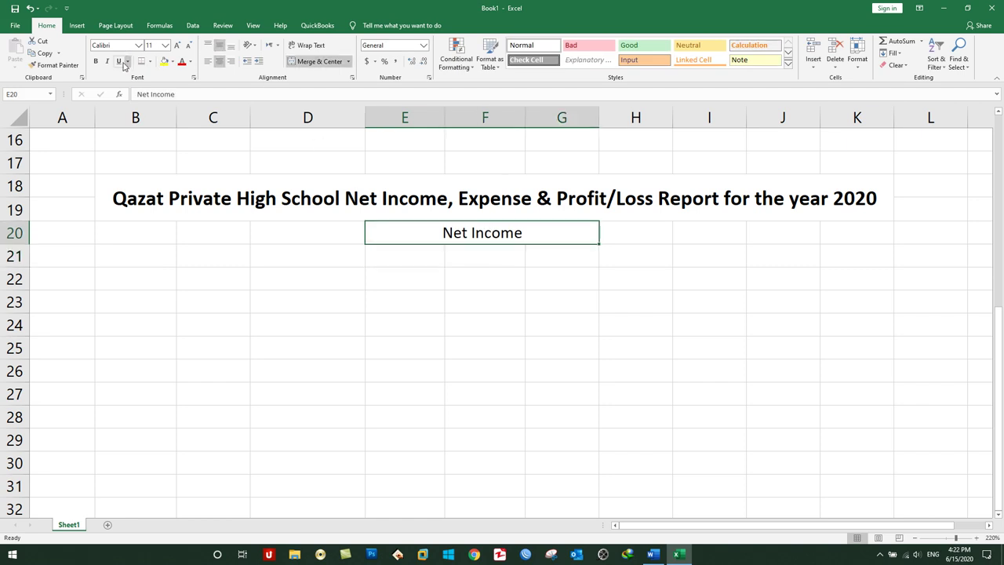
pyautogui.click(95, 61)
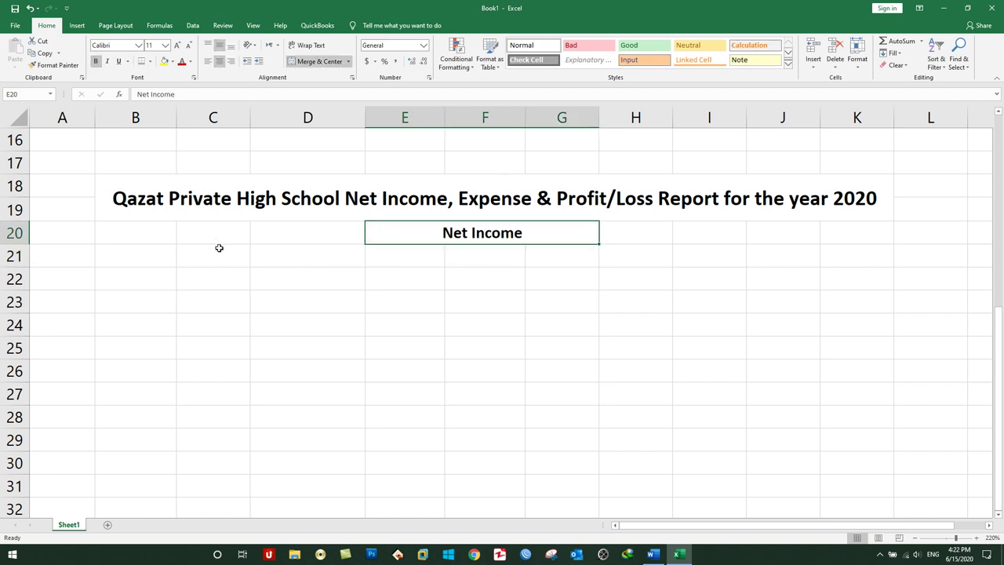
pyautogui.moveTo(26, 244); pyautogui.dragTo(26, 251)
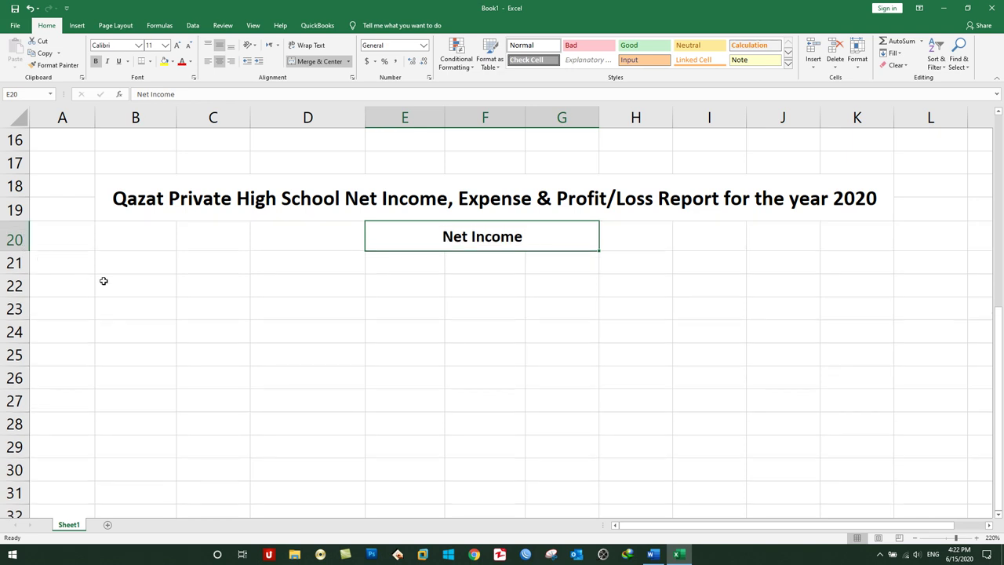
# - Fill centred month labels Jan through Dec across A21:L21
pyautogui.click(70, 263)
pyautogui.write('Jan')
pyautogui.click(80, 267)
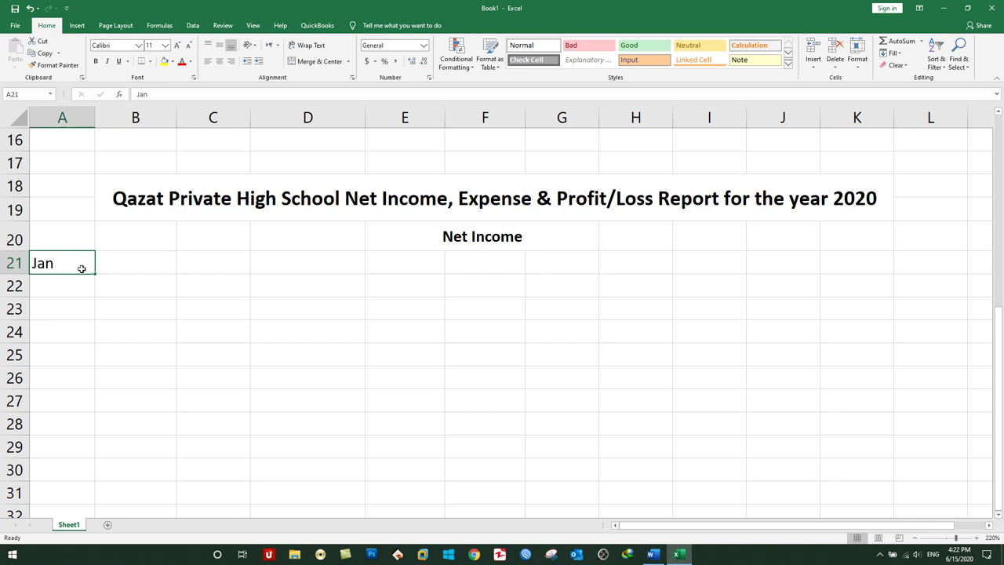
pyautogui.moveTo(95, 273); pyautogui.dragTo(911, 272)
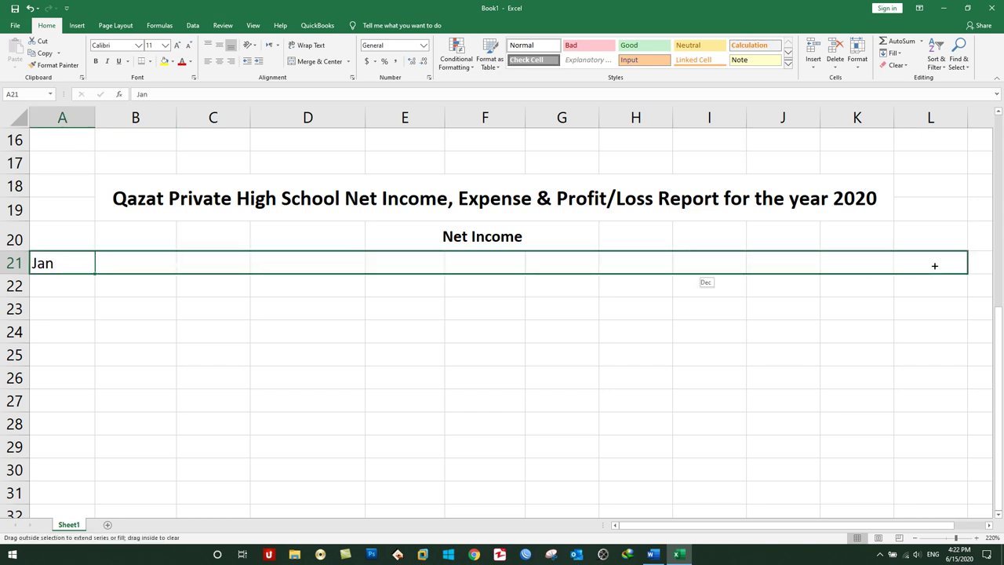
pyautogui.moveTo(922, 275); pyautogui.dragTo(934, 262)
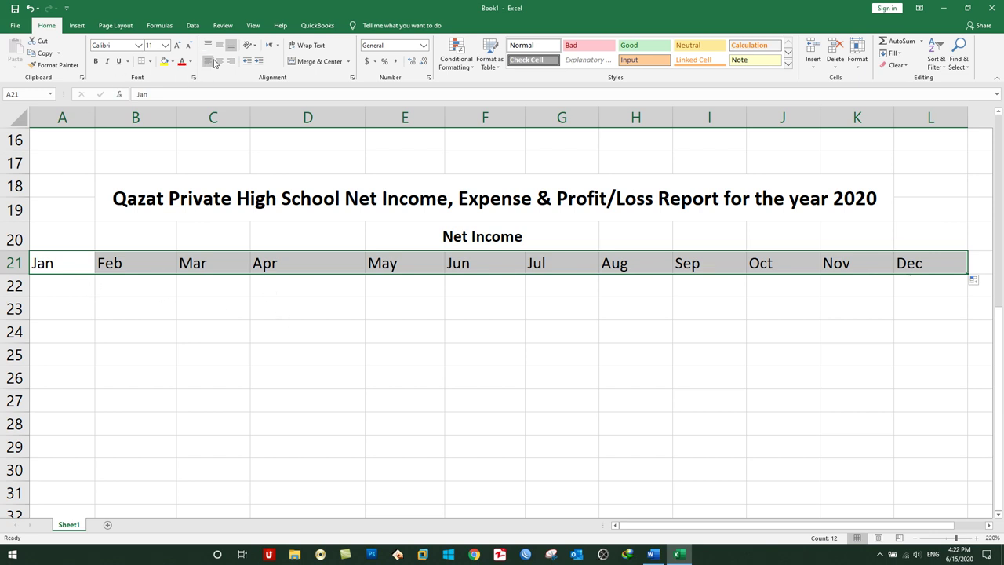
pyautogui.click(219, 62)
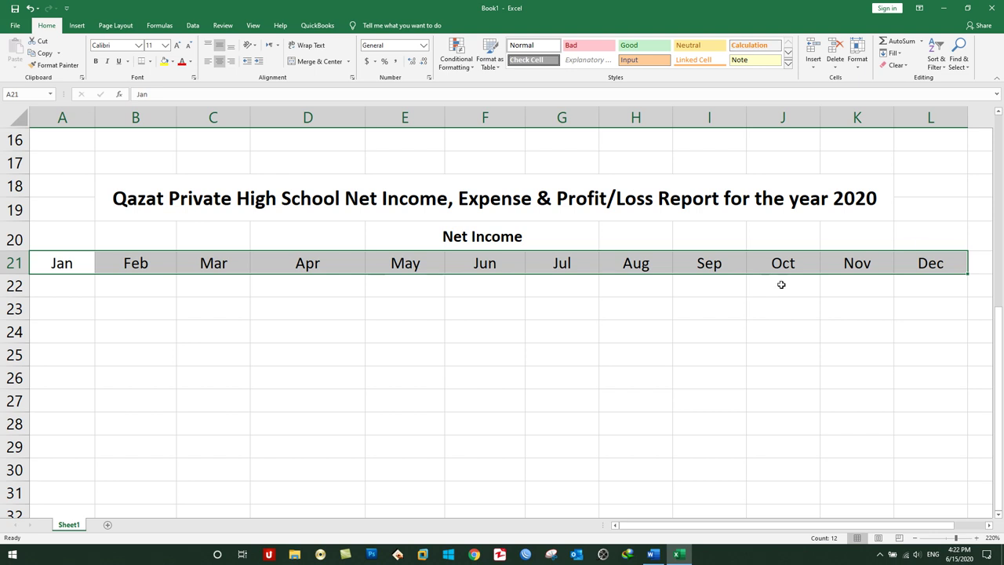
# - Add a bold 'Net Expense' heading in merged, centred E23:G23
pyautogui.moveTo(429, 307); pyautogui.dragTo(545, 308)
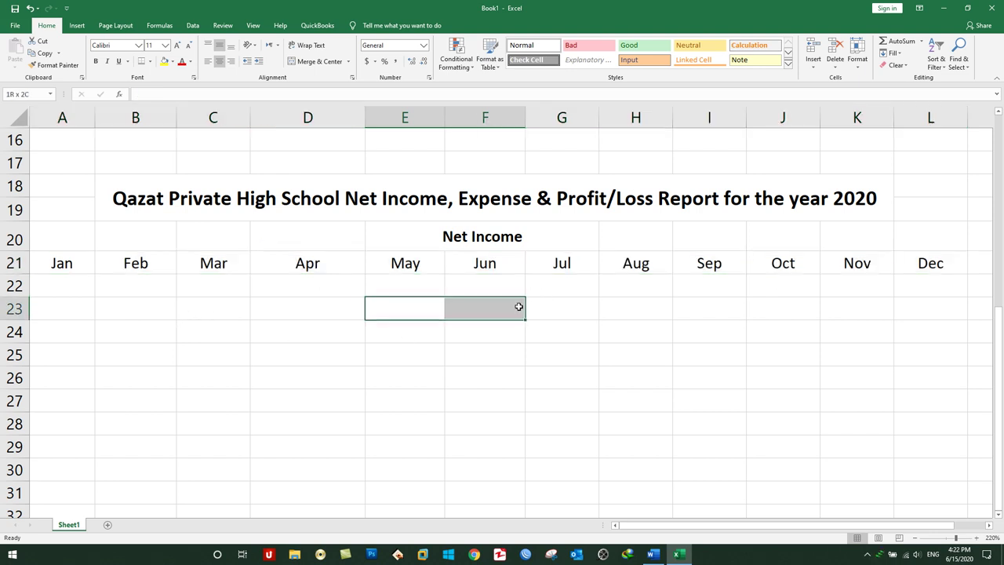
pyautogui.click(315, 66)
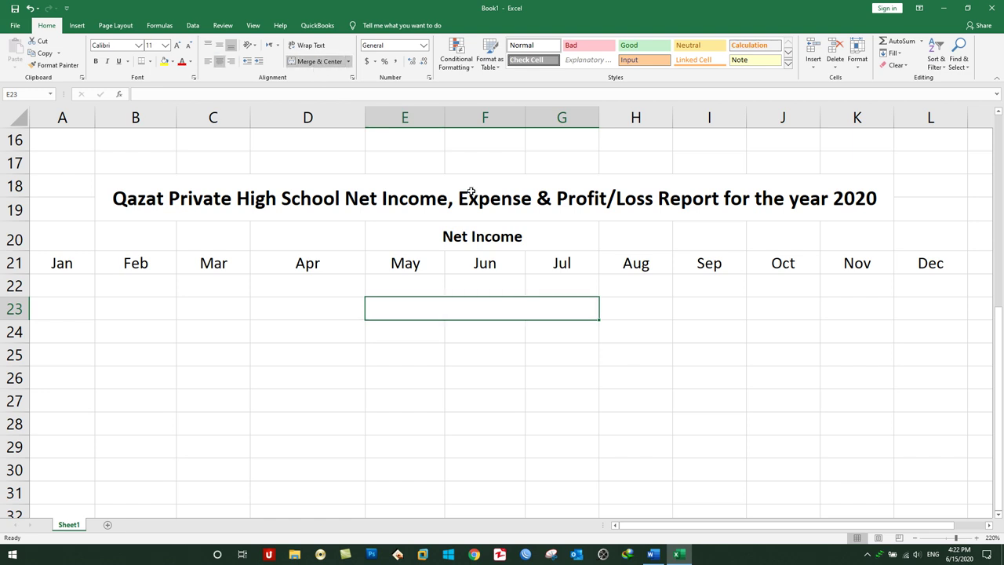
pyautogui.write('Net Expense')
pyautogui.press('Return')
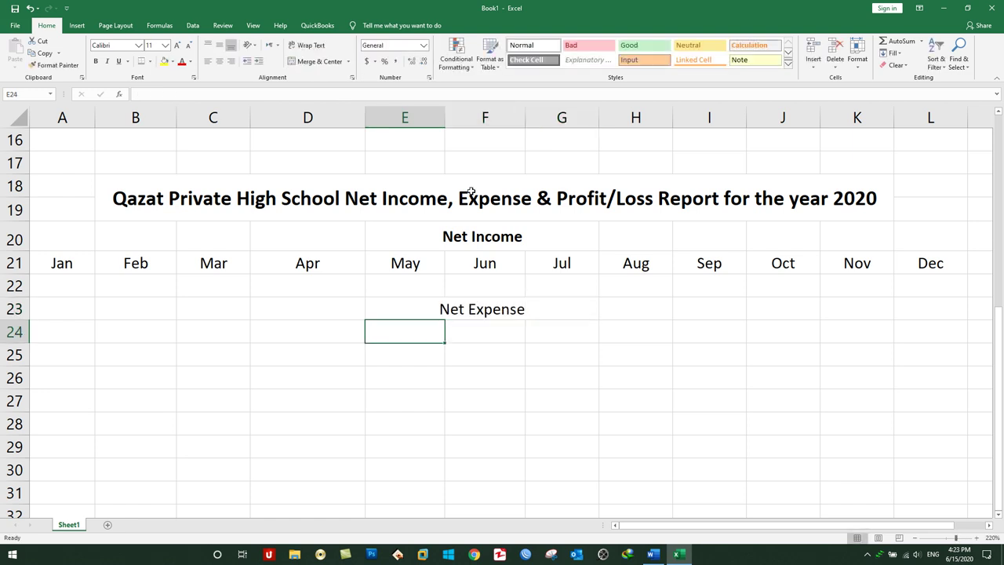
pyautogui.click(487, 308)
pyautogui.click(95, 62)
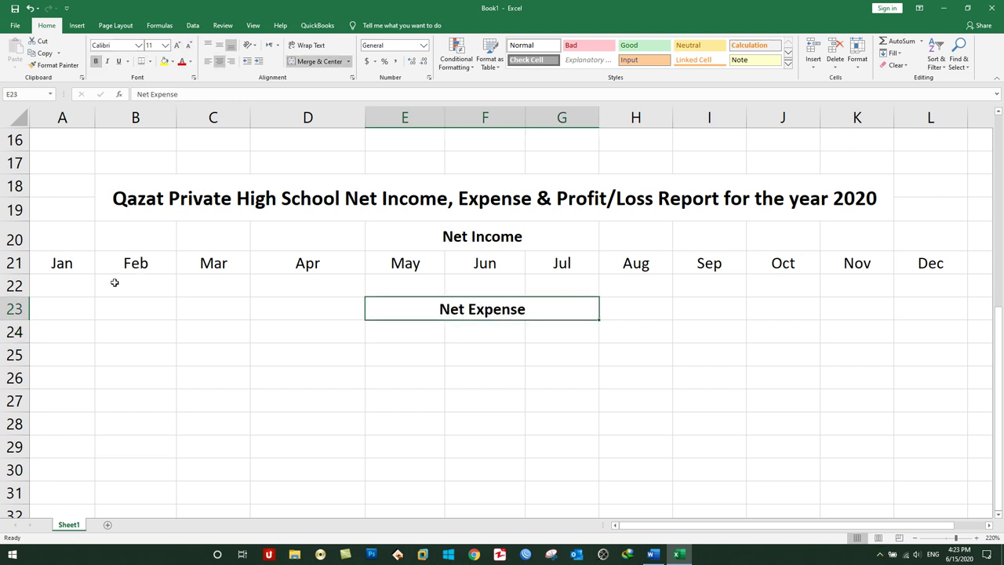
# - Fill month labels Jan through Dec across A24:L24
pyautogui.click(64, 323)
pyautogui.write('Jan')
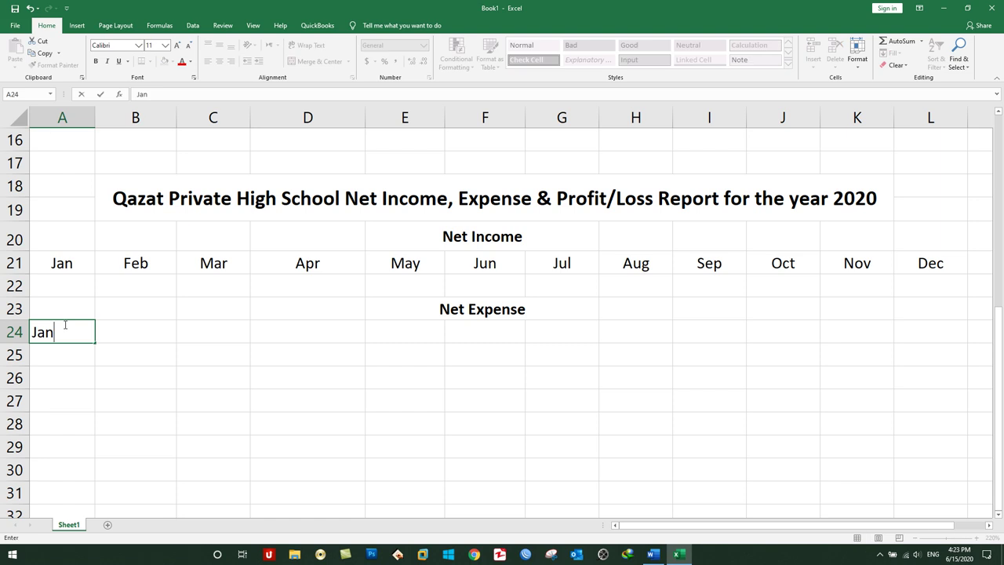
pyautogui.click(173, 338)
pyautogui.click(75, 344)
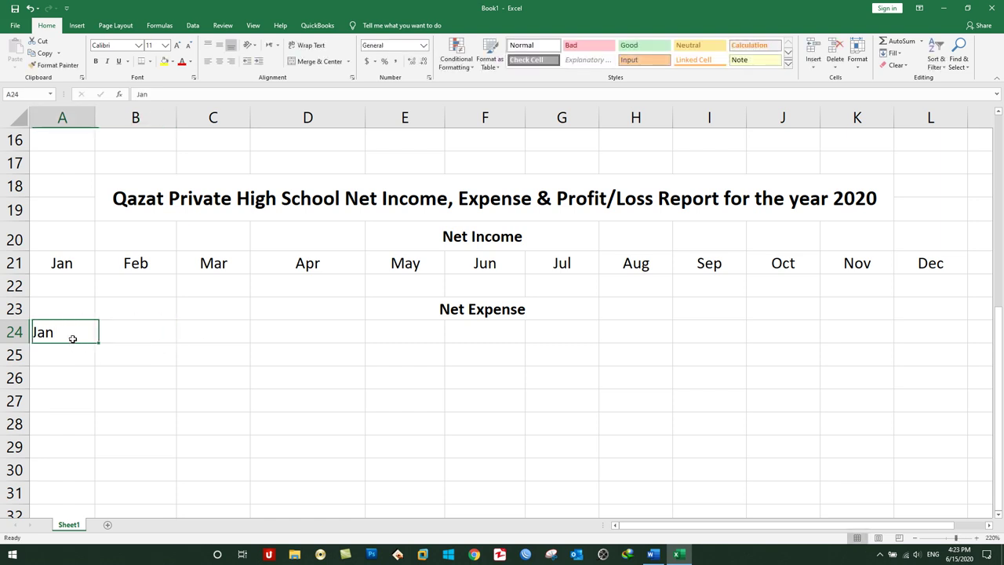
pyautogui.moveTo(95, 344); pyautogui.dragTo(943, 337)
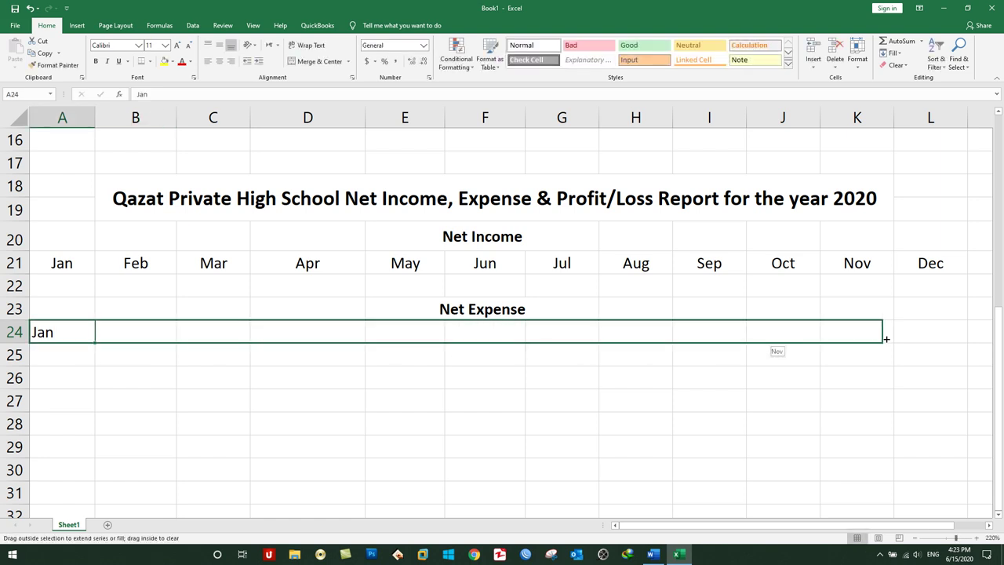
pyautogui.click(783, 400)
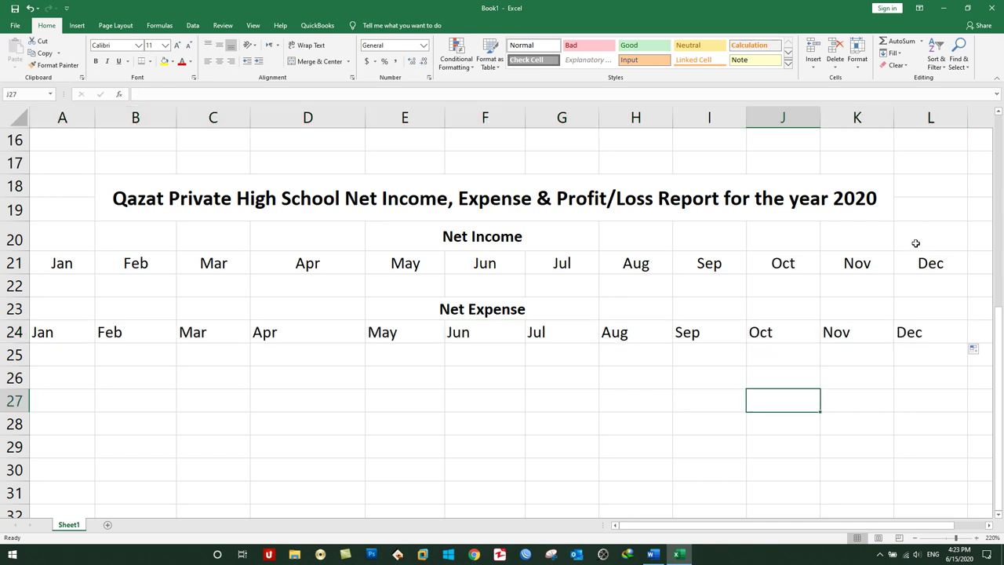
# - Apply All Borders to the income rows A21:L22 and expense rows A24:L25
pyautogui.moveTo(921, 265); pyautogui.dragTo(67, 285)
pyautogui.click(149, 61)
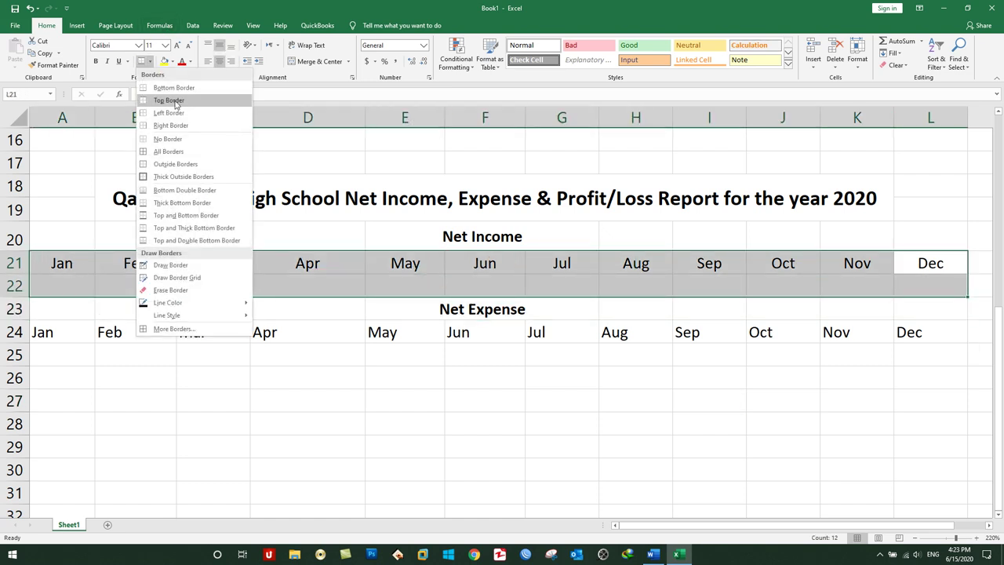
pyautogui.click(168, 151)
pyautogui.moveTo(58, 332)
pyautogui.mouseDown()
pyautogui.moveTo(378, 353)
pyautogui.moveTo(940, 358)
pyautogui.mouseUp()
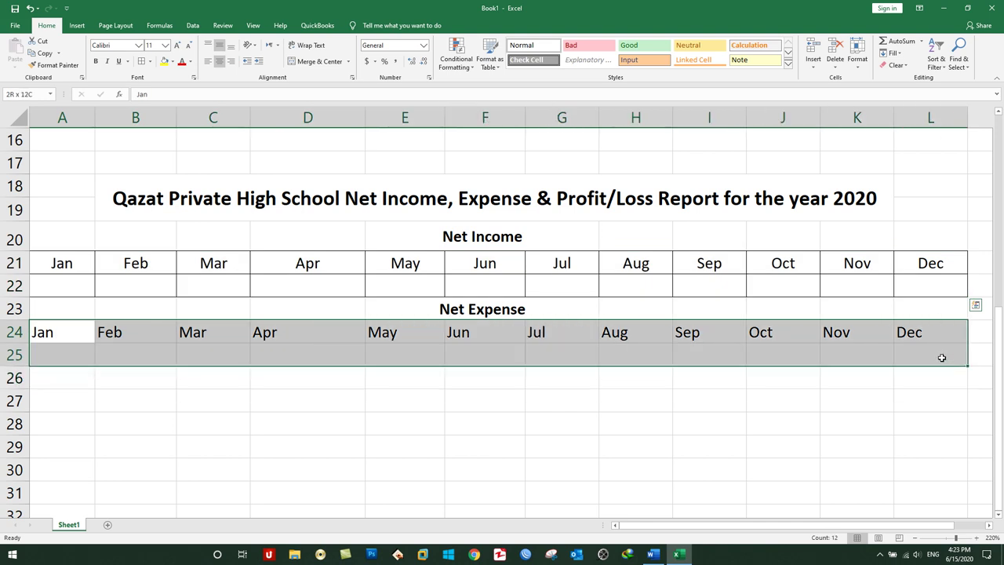
pyautogui.click(142, 66)
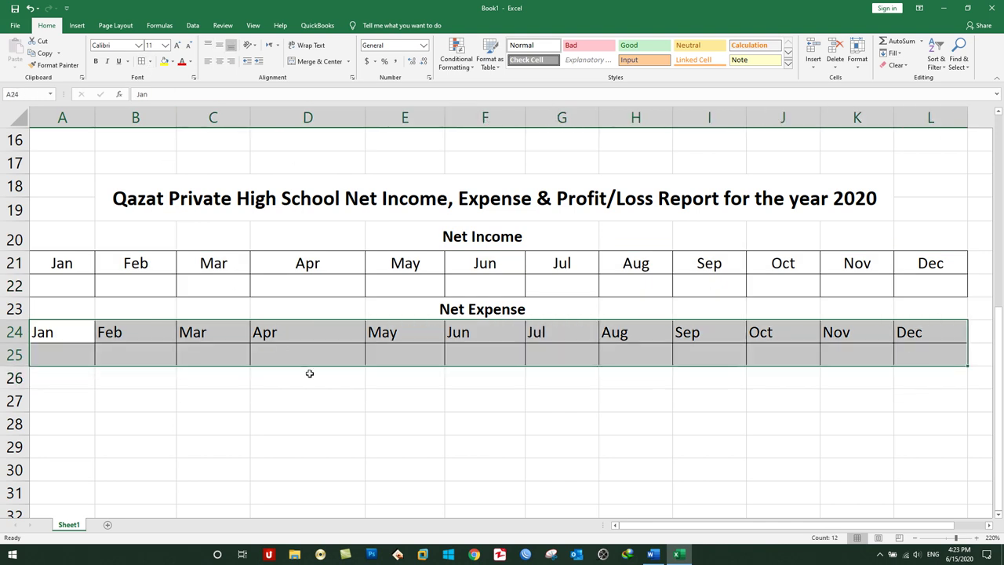
pyautogui.moveTo(441, 401); pyautogui.dragTo(560, 410)
# - Merge E27:G27 and add a bold 'Net Profit/Loss Report' heading
pyautogui.click(305, 63)
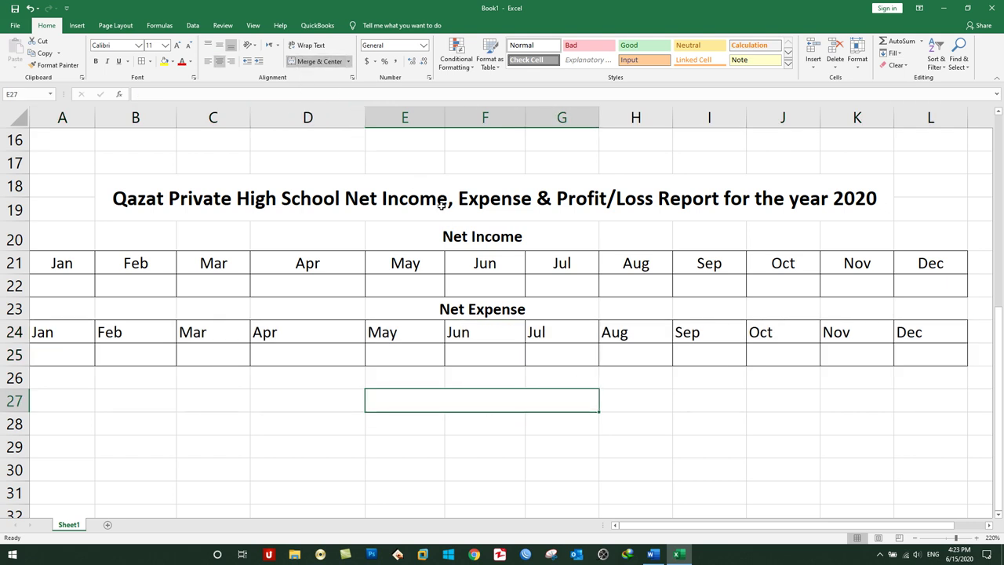
pyautogui.write('Net Profit')
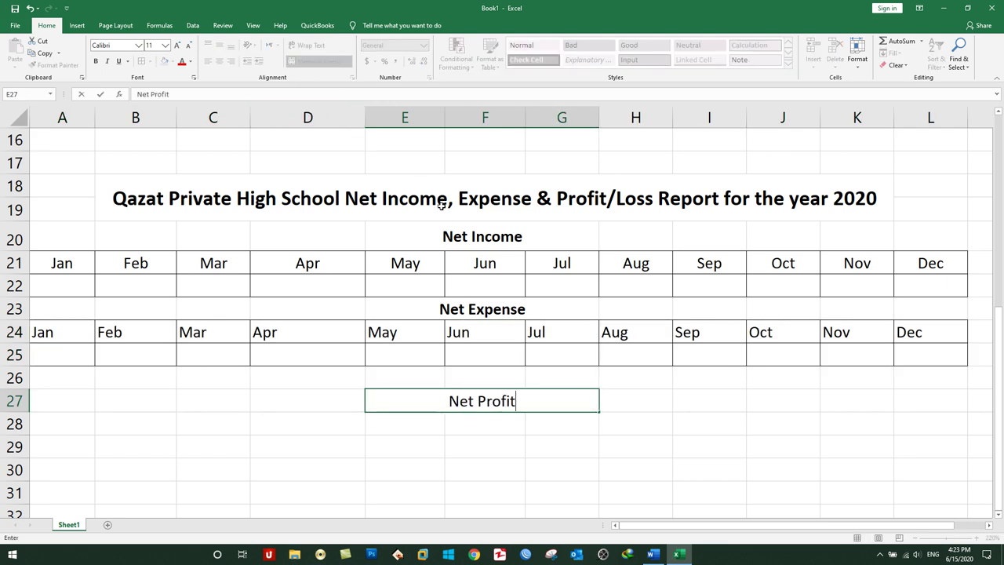
pyautogui.write('/LossReprt')
pyautogui.press('BackSpace')
pyautogui.press('BackSpace')
pyautogui.write('or')
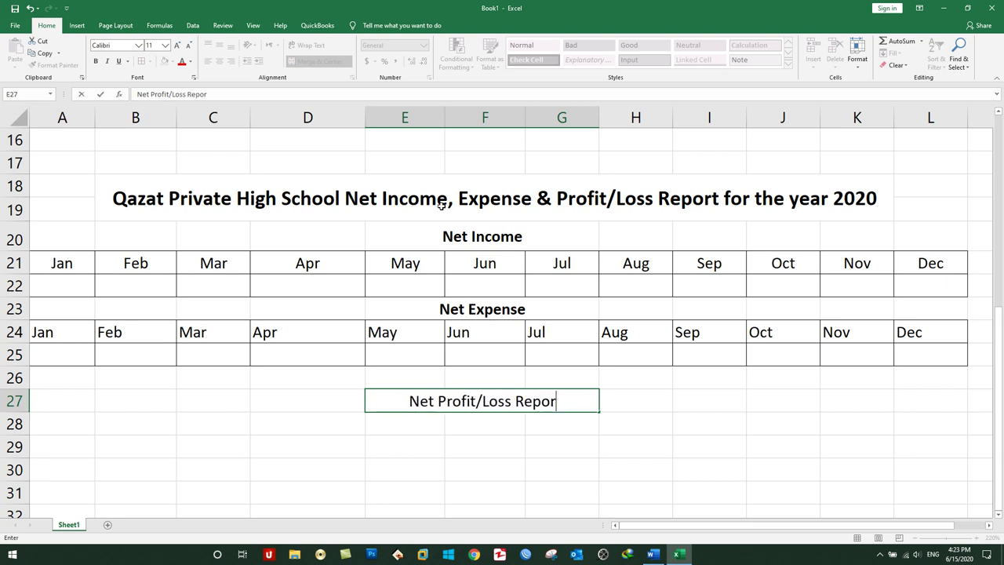
pyautogui.write('t')
pyautogui.press('Return')
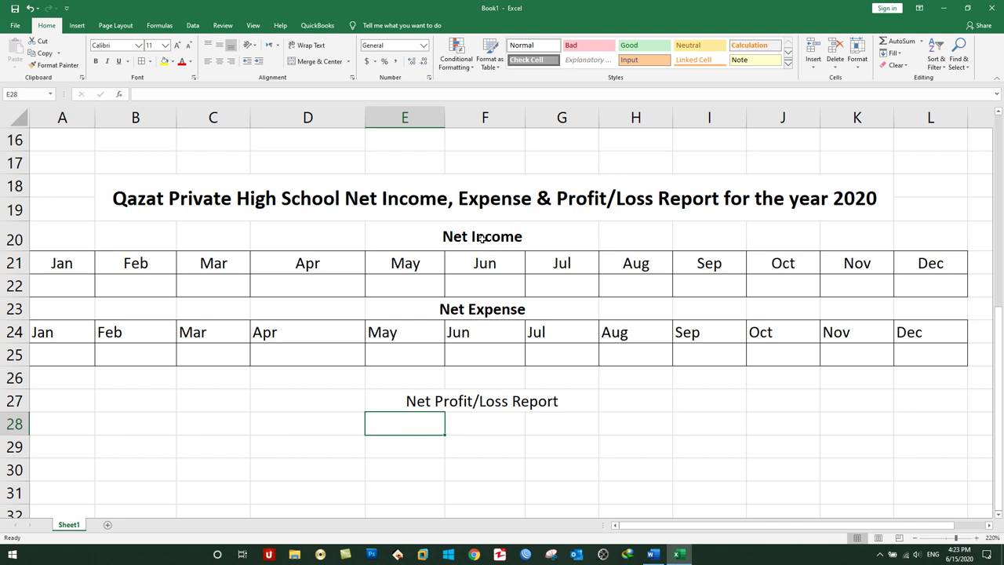
pyautogui.click(488, 399)
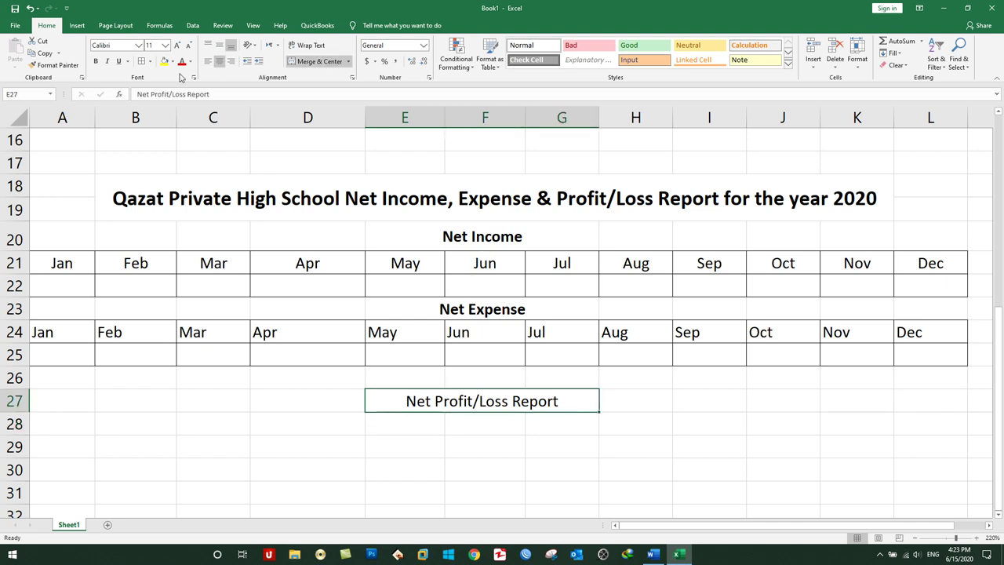
pyautogui.click(96, 62)
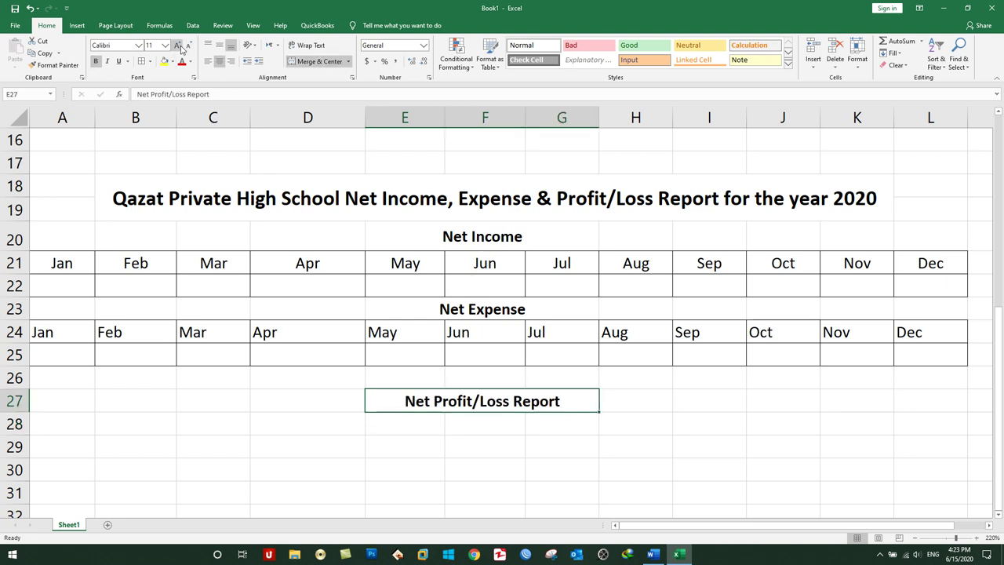
# - Enter the labels 'Net Income' and 'Net Expense' in E28 and E29
pyautogui.click(402, 423)
pyautogui.write('Net Expense')
pyautogui.press('BackSpace')
pyautogui.press('BackSpace')
pyautogui.press('BackSpace')
pyautogui.press('BackSpace')
pyautogui.press('BackSpace')
pyautogui.press('BackSpace')
pyautogui.write('Income')
pyautogui.press('Return')
pyautogui.write('Net expen')
pyautogui.press('BackSpace')
pyautogui.press('BackSpace')
pyautogui.press('BackSpace')
# - Add the label 'Net Profit/Loss' in E30
pyautogui.press('BackSpace')
pyautogui.write('ex')
pyautogui.press('BackSpace')
pyautogui.press('BackSpace')
pyautogui.write('Expense')
pyautogui.press('Return')
pyautogui.write('N')
pyautogui.press('BackSpace')
pyautogui.write('Pr')
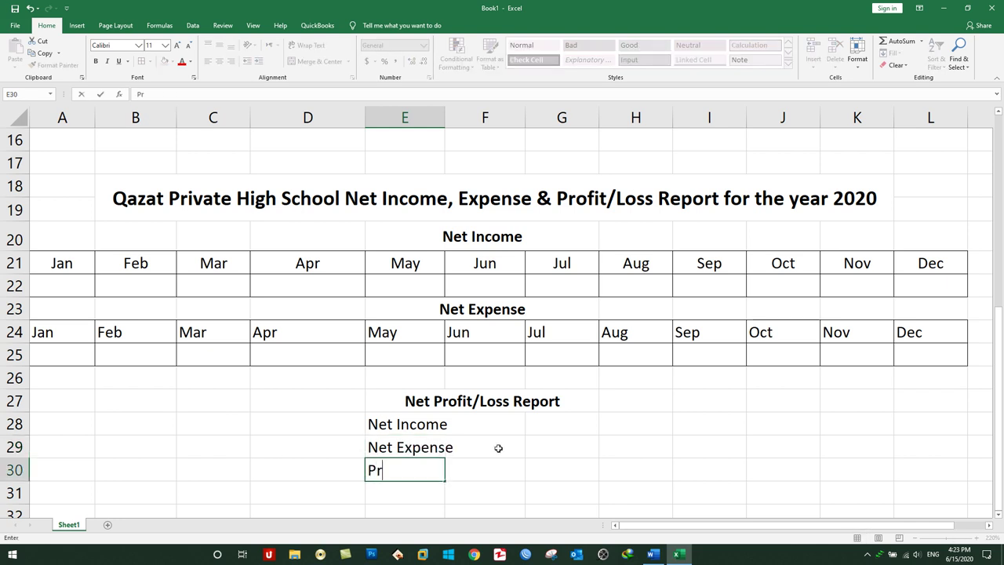
pyautogui.press('BackSpace')
pyautogui.press('BackSpace')
pyautogui.write('Net Prof')
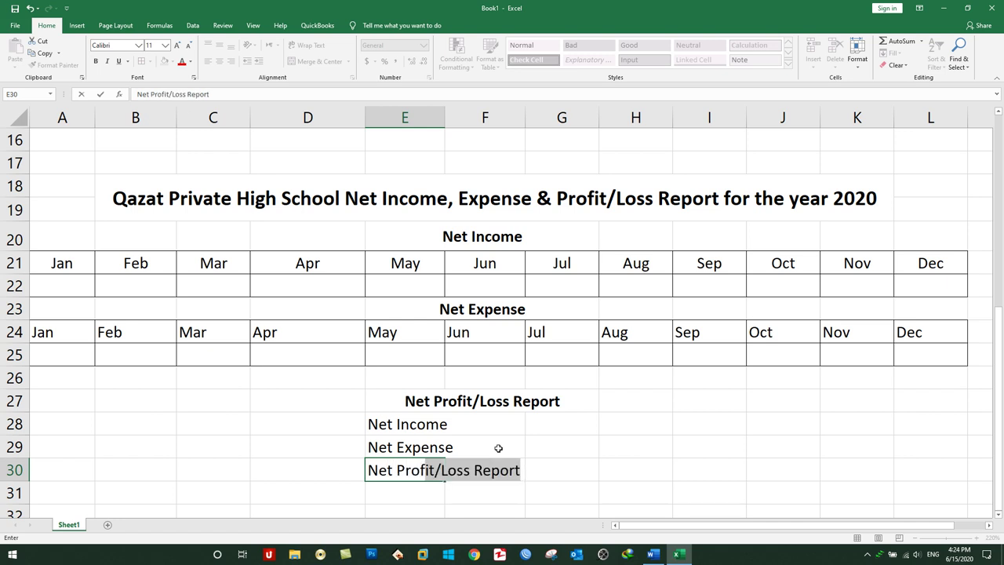
pyautogui.write('it/Loss')
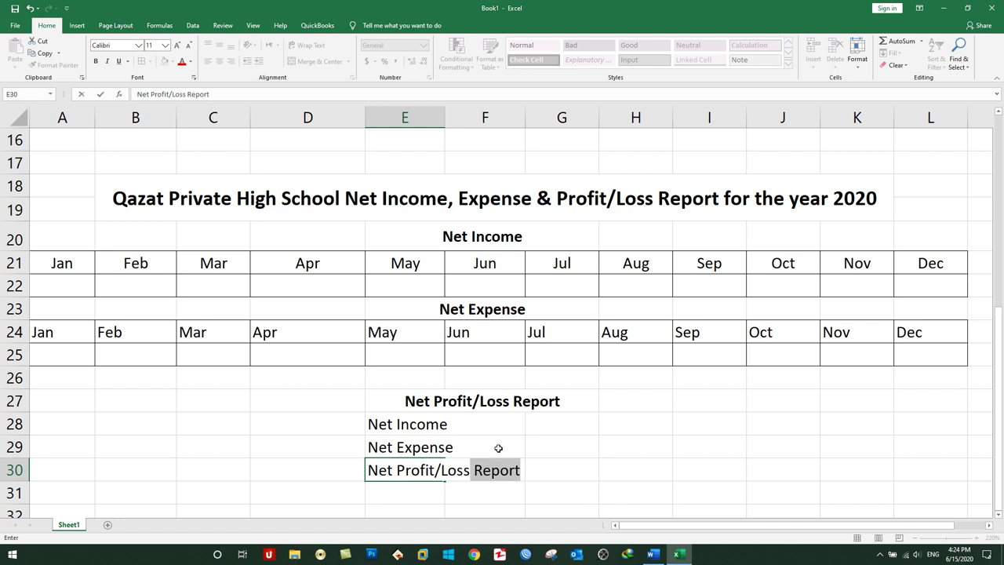
pyautogui.press('BackSpace')
pyautogui.press('Return')
# - Widen column E to fit the three summary labels and make them bold
pyautogui.moveTo(416, 431); pyautogui.dragTo(412, 473)
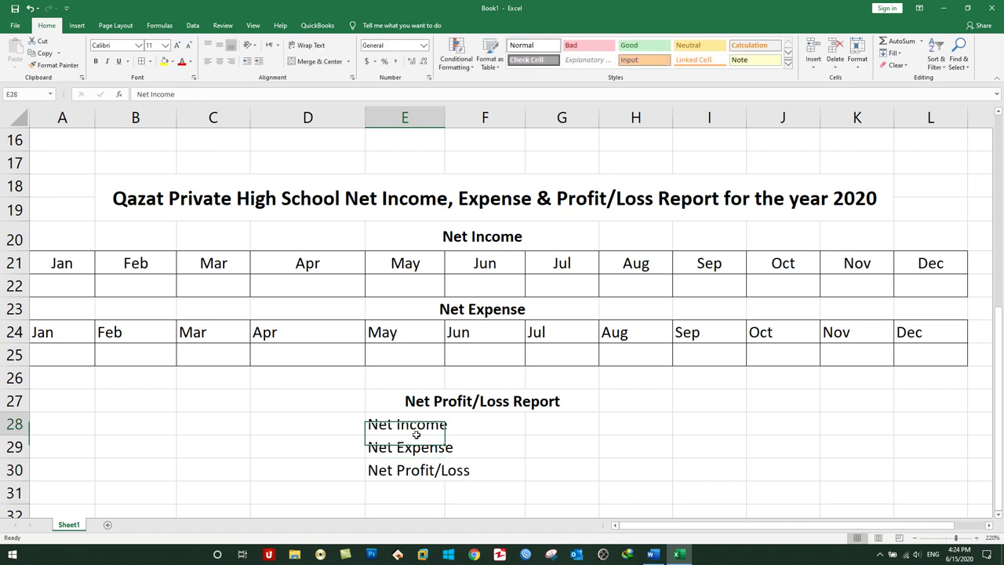
pyautogui.moveTo(445, 120); pyautogui.dragTo(474, 132)
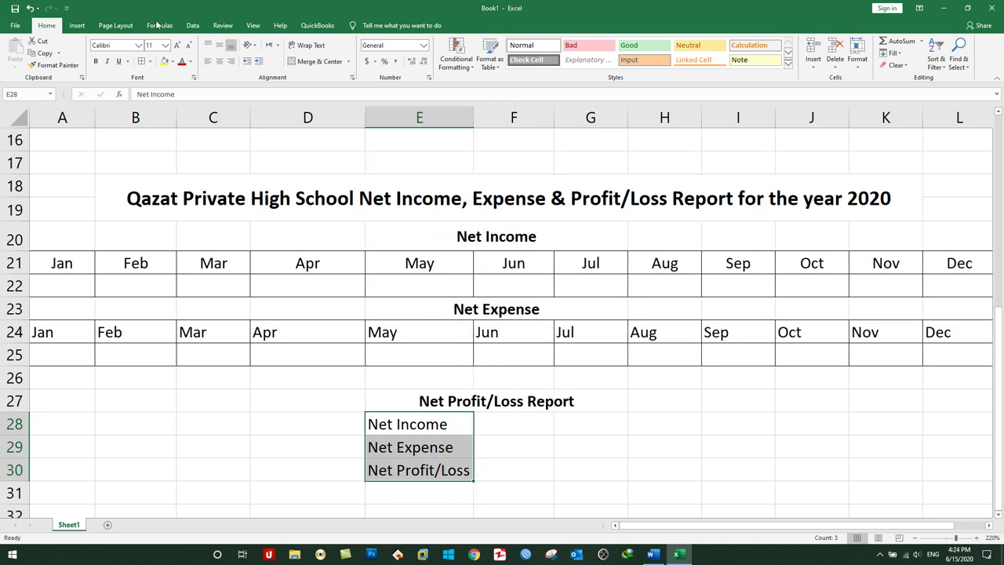
pyautogui.click(96, 60)
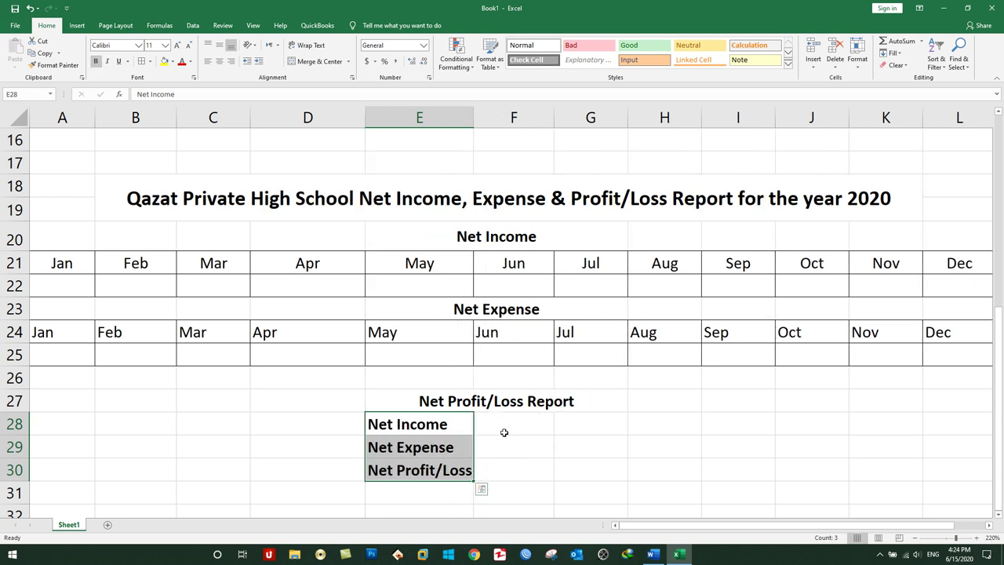
# - Apply All Borders to the summary table E28:F30
pyautogui.moveTo(439, 425)
pyautogui.mouseDown()
pyautogui.moveTo(536, 449)
pyautogui.moveTo(546, 469)
pyautogui.mouseUp()
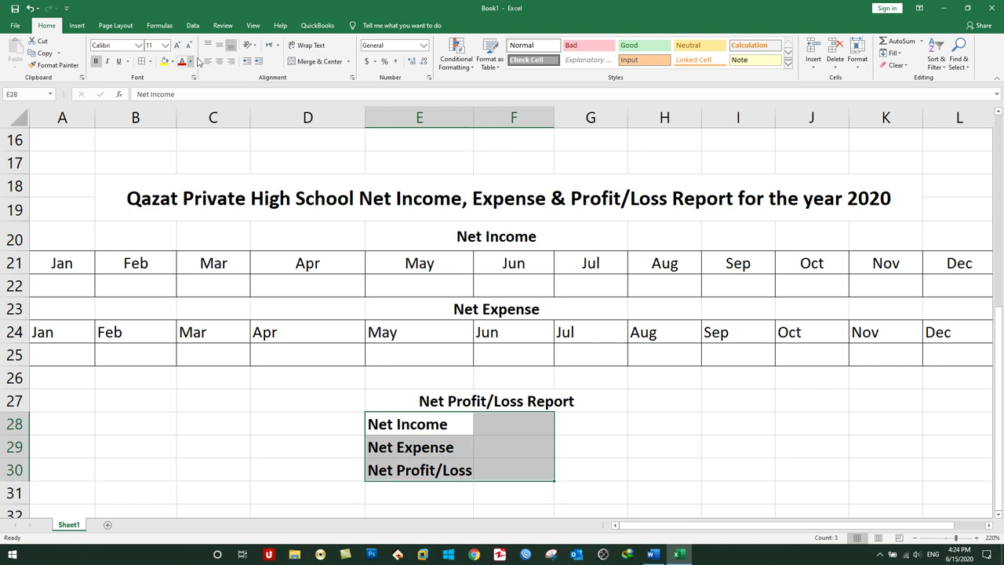
pyautogui.click(614, 421)
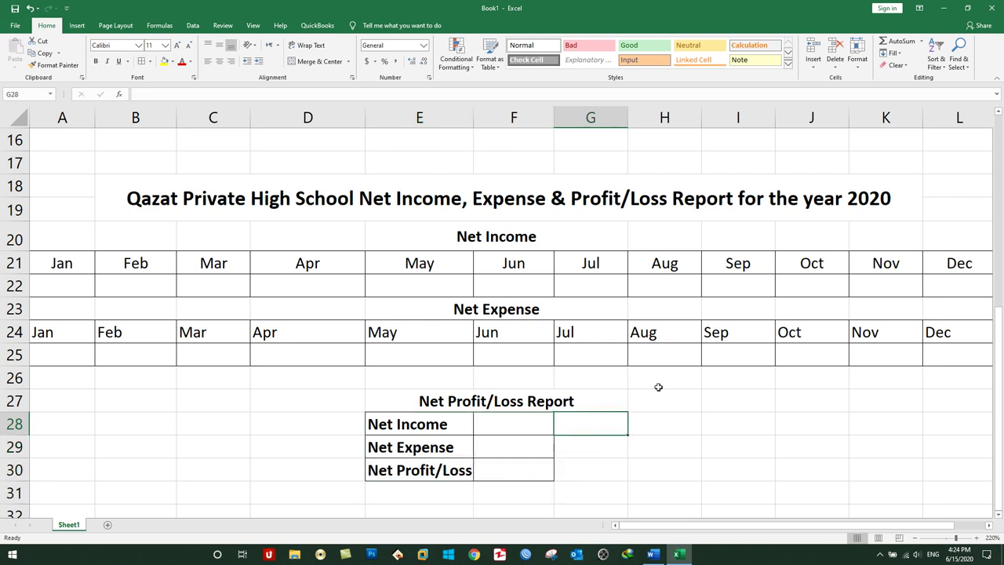
pyautogui.click(916, 537)
pyautogui.scroll(-1, 391, 348)
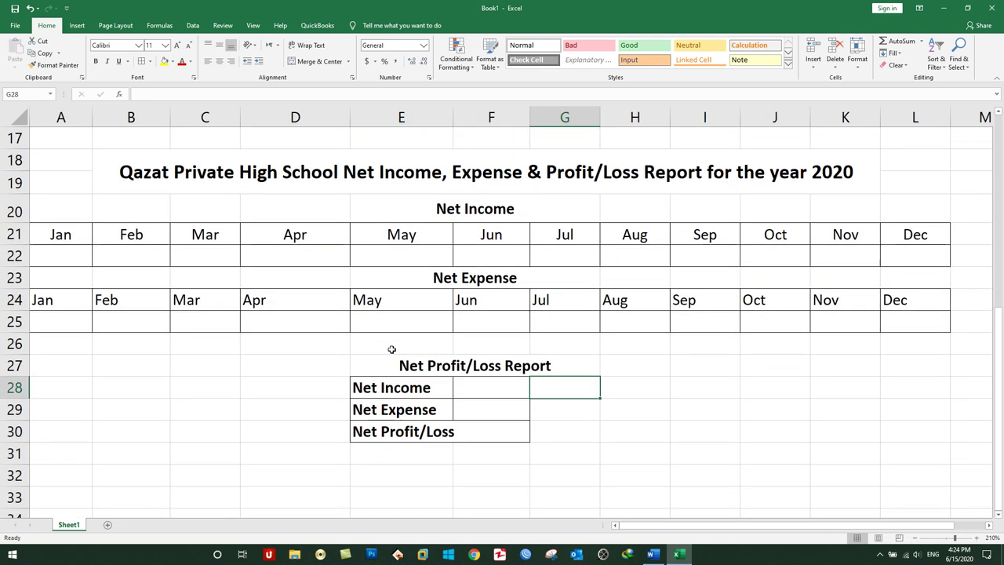
# - Enter January–June net income in row 22: 120000, 80000, 50000, 100000, 150000, 50000
pyautogui.click(60, 255)
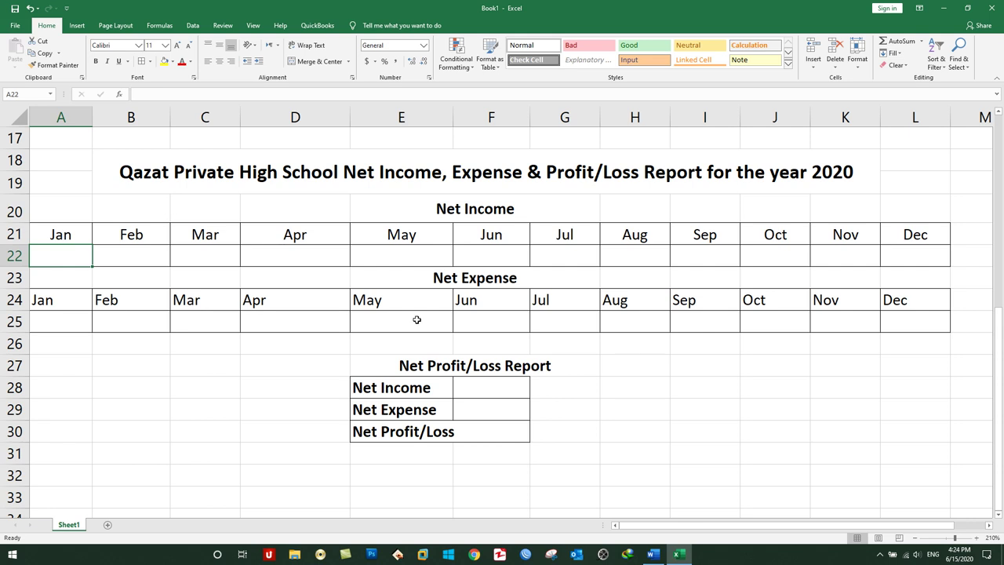
pyautogui.write('12')
pyautogui.write('0')
pyautogui.press('BackSpace')
pyautogui.write('2000')
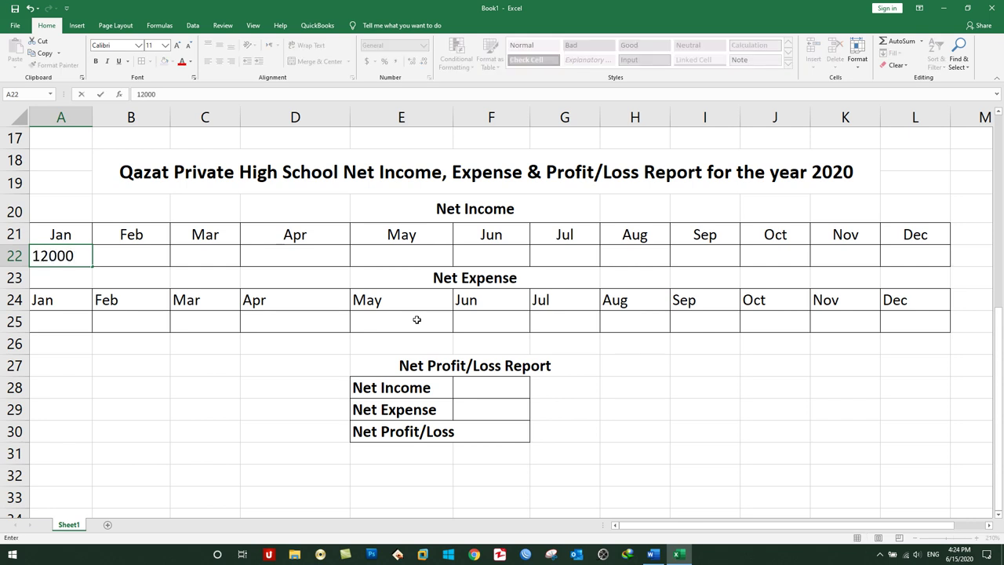
pyautogui.press('Tab')
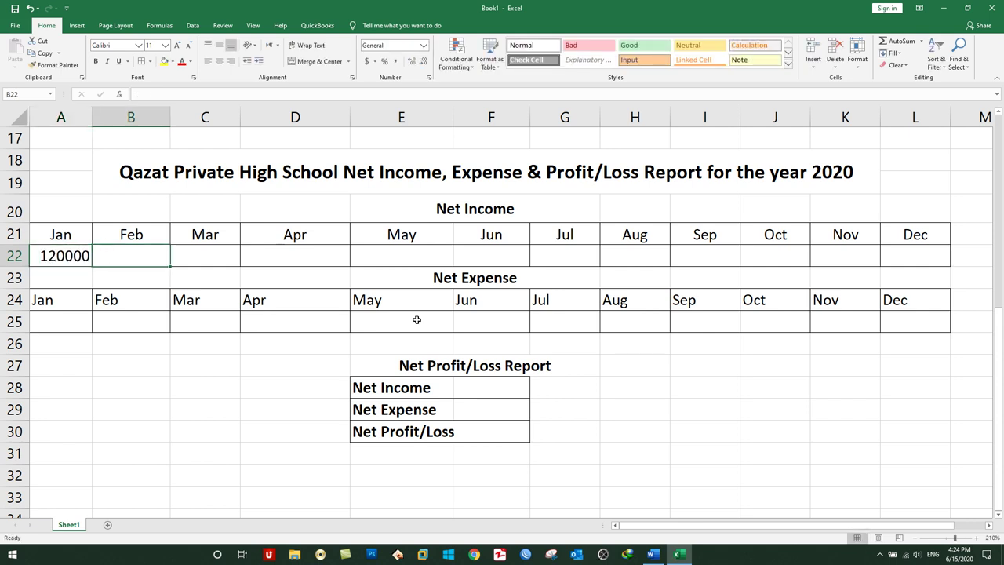
pyautogui.write('80000')
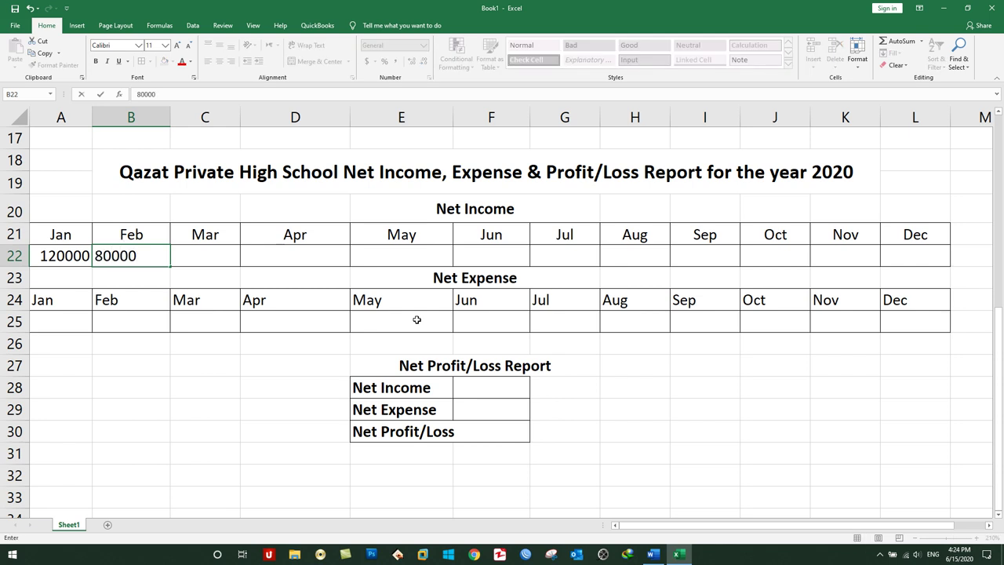
pyautogui.press('Tab')
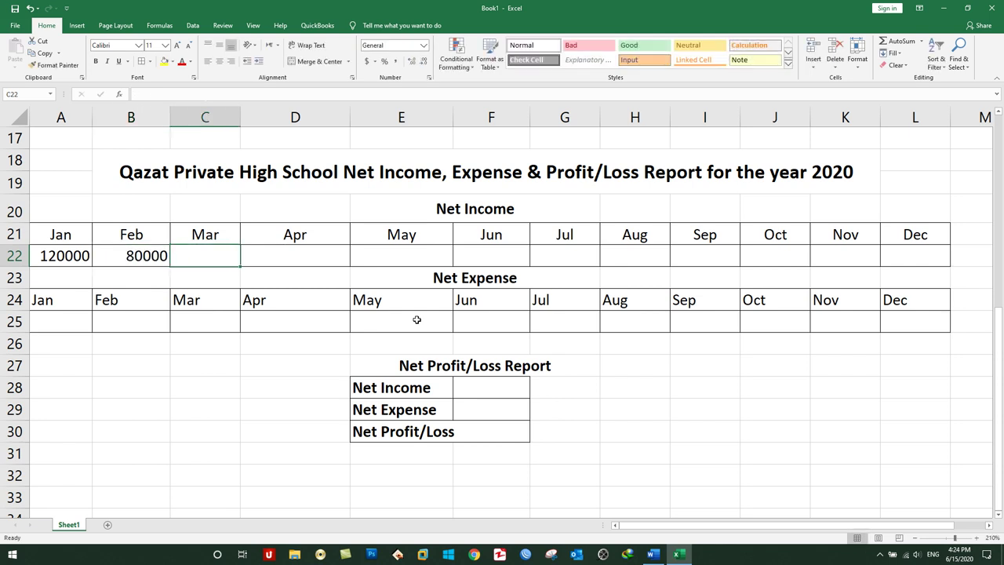
pyautogui.write('50000')
pyautogui.press('Tab')
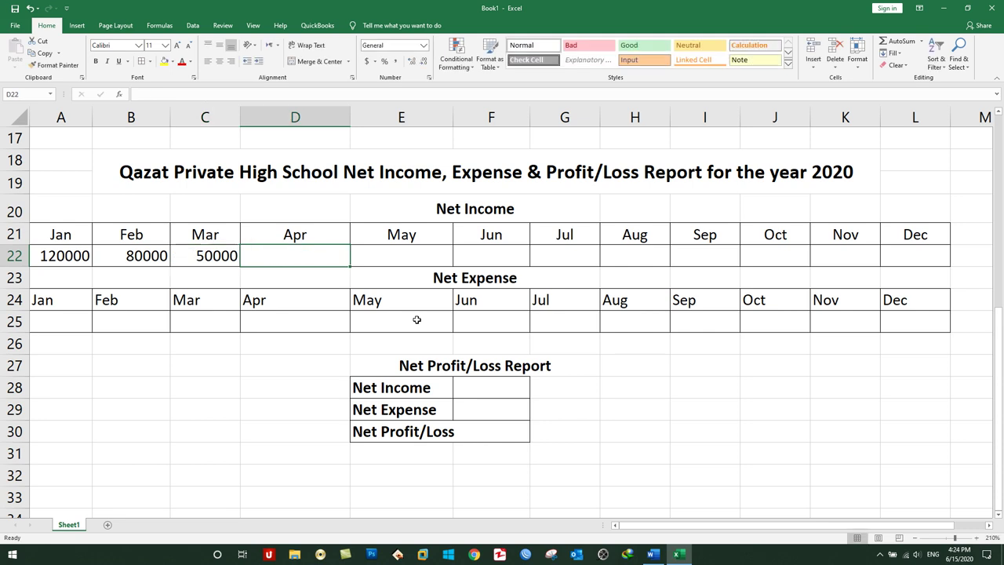
pyautogui.write('10000')
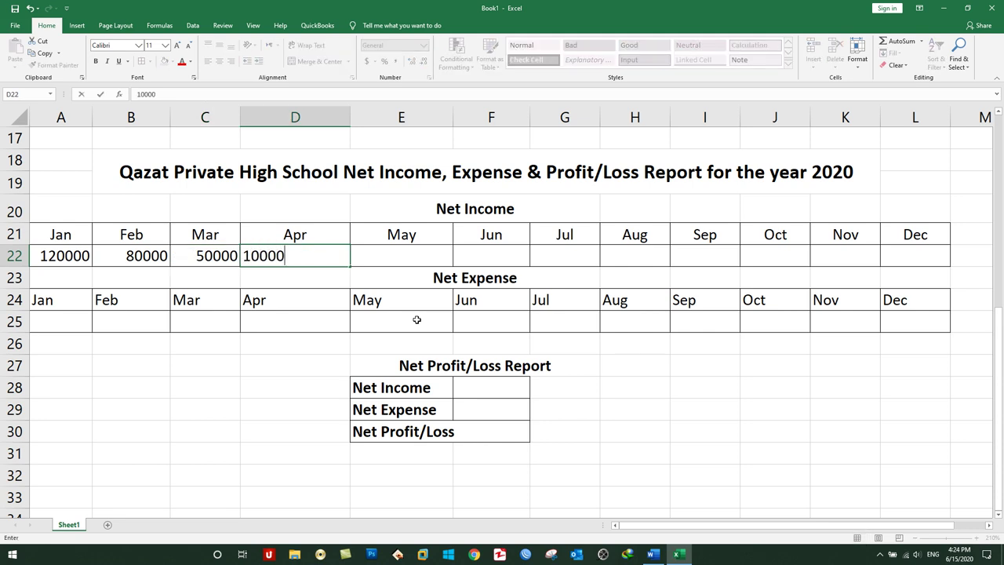
pyautogui.write('0')
pyautogui.press('Tab')
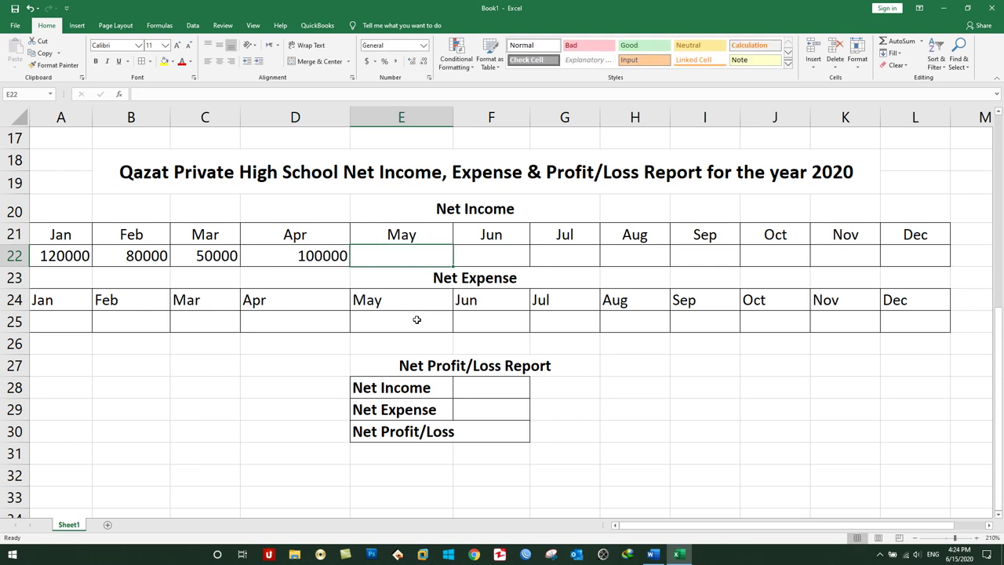
pyautogui.write('15000')
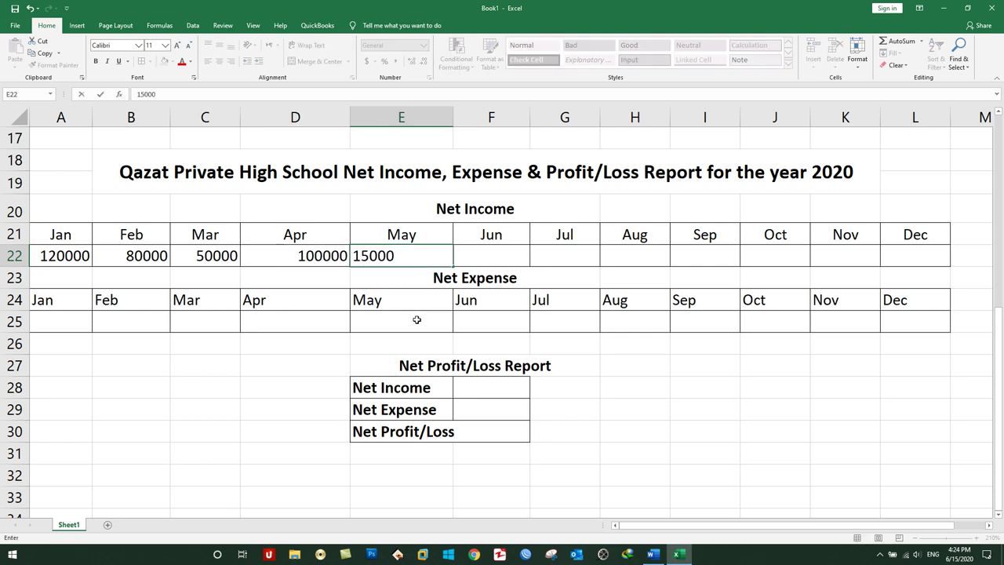
pyautogui.write('0')
pyautogui.press('Tab')
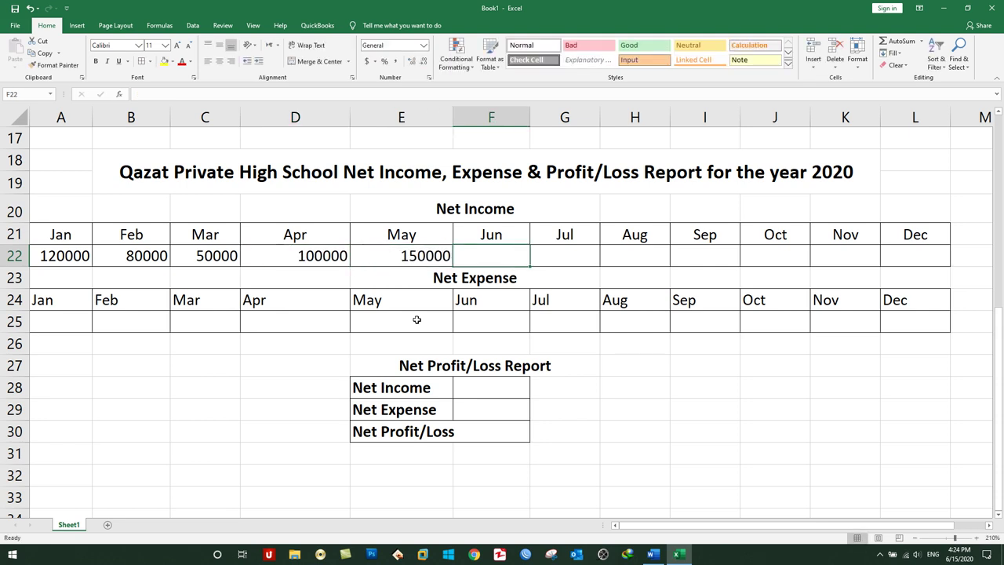
pyautogui.write('50000')
pyautogui.press('Tab')
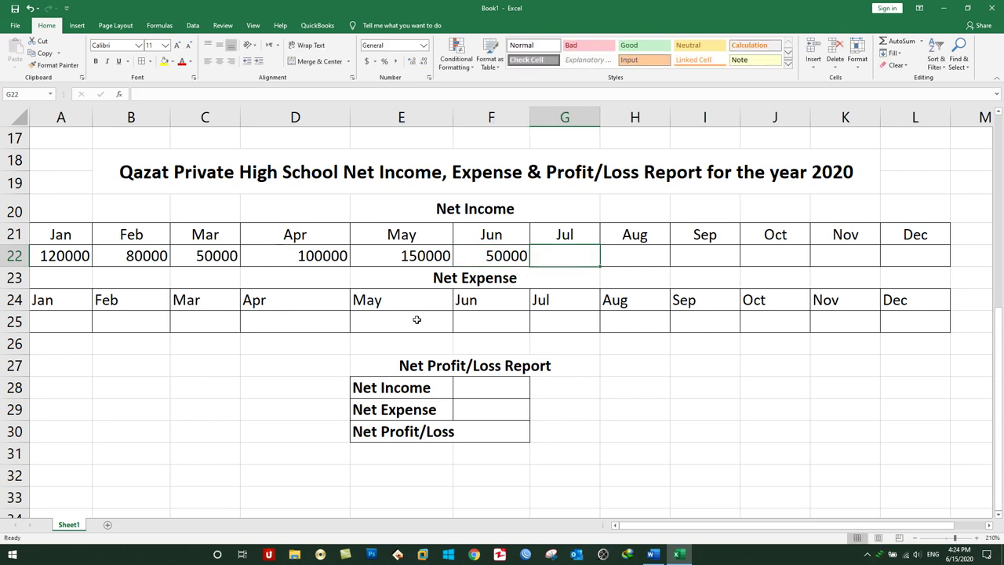
# - Enter July–December net income: 120000, 80000, 140000, 100000, 80000, 200000
pyautogui.write('120000')
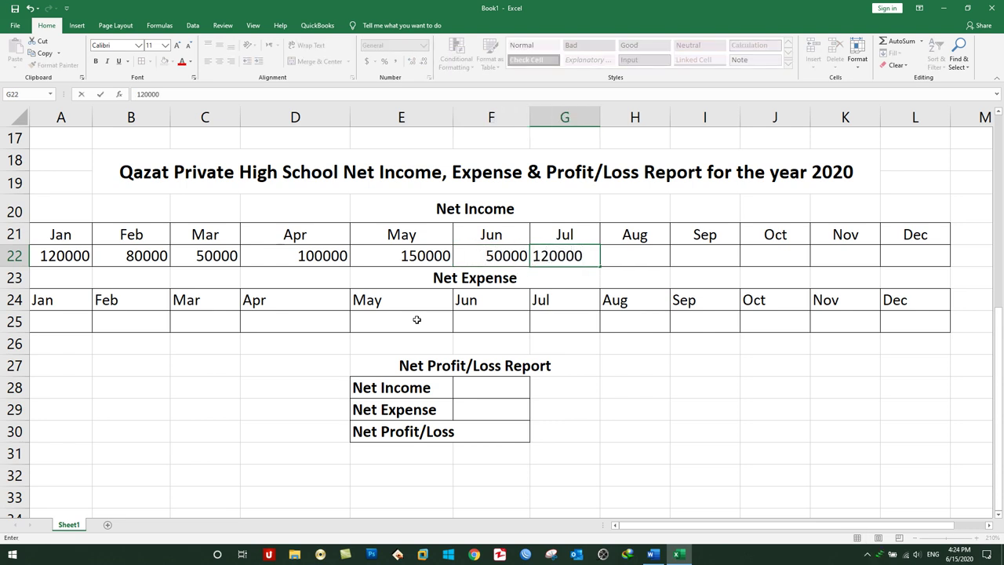
pyautogui.press('Tab')
pyautogui.write('80000')
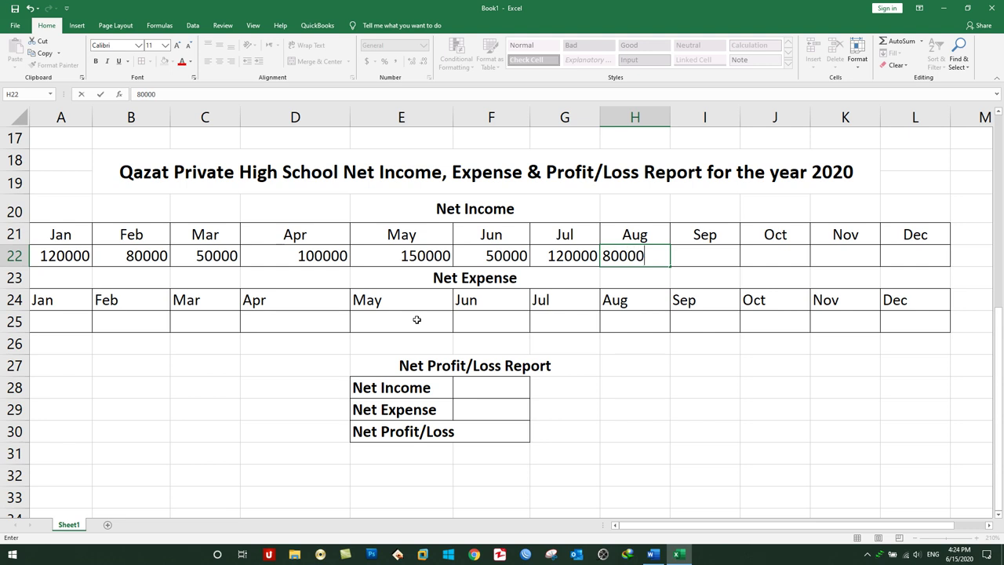
pyautogui.press('Tab')
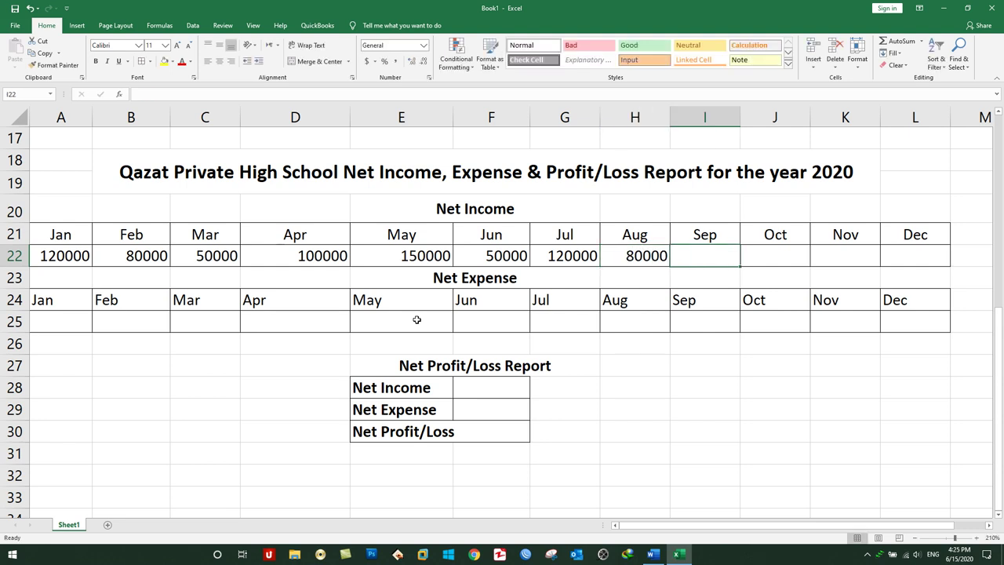
pyautogui.write('14000')
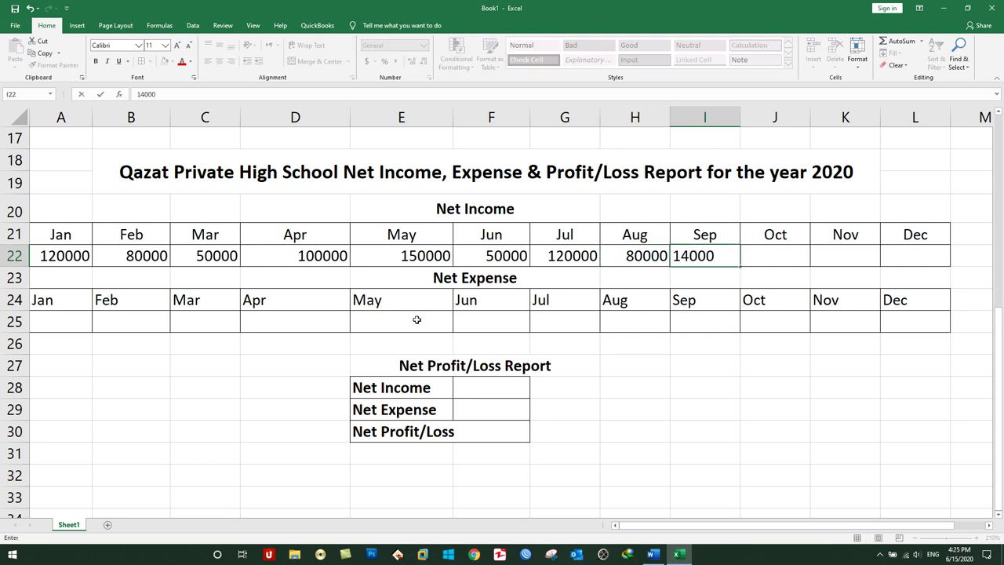
pyautogui.write('0')
pyautogui.press('Tab')
pyautogui.write('10000')
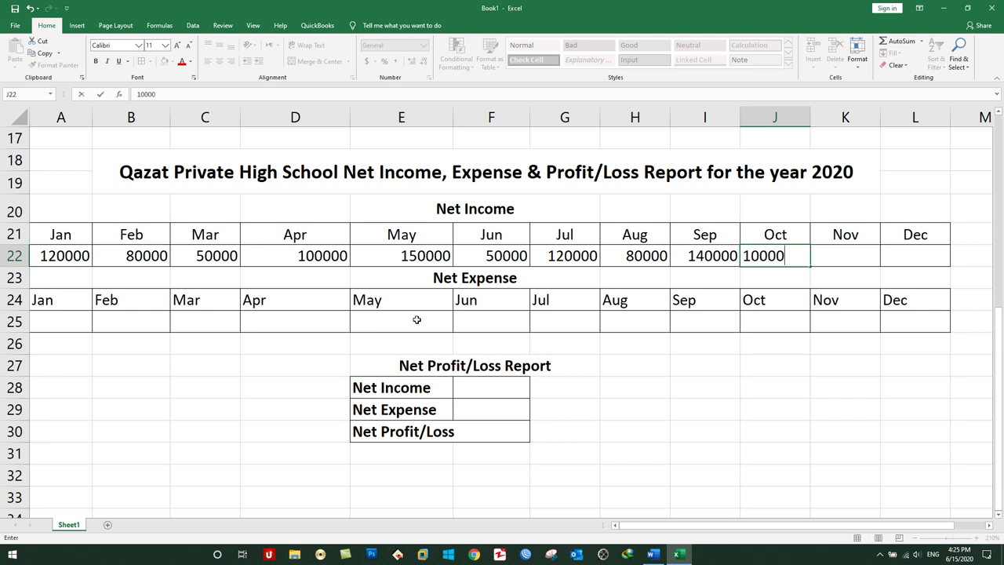
pyautogui.press('Tab')
pyautogui.write('80000')
pyautogui.press('Tab')
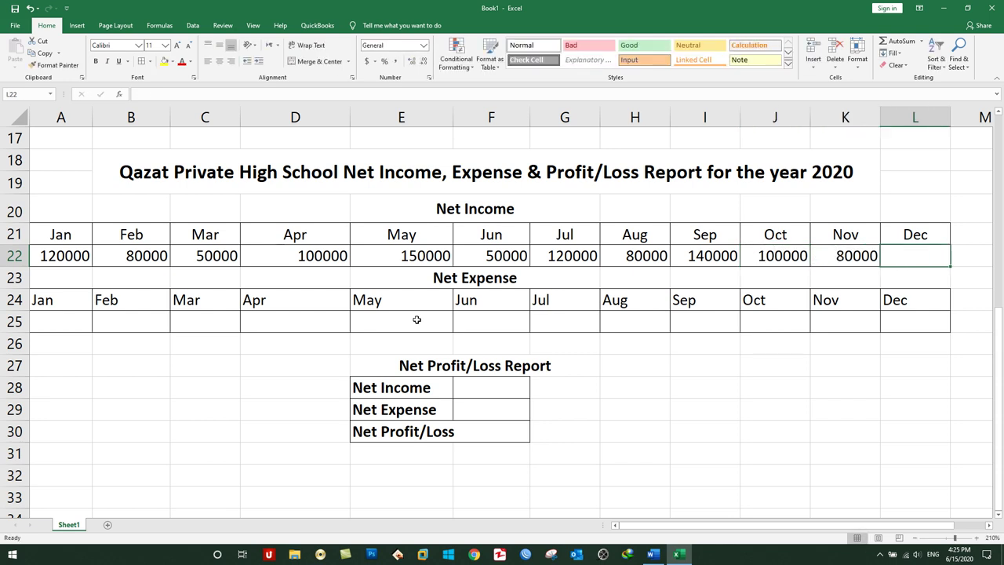
pyautogui.write('20000')
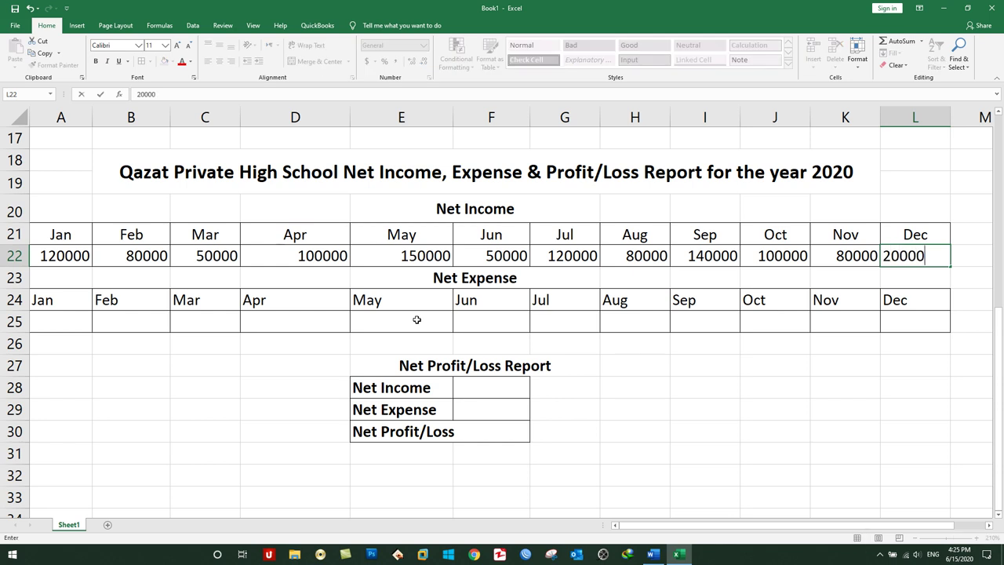
pyautogui.write('0')
pyautogui.press('Return')
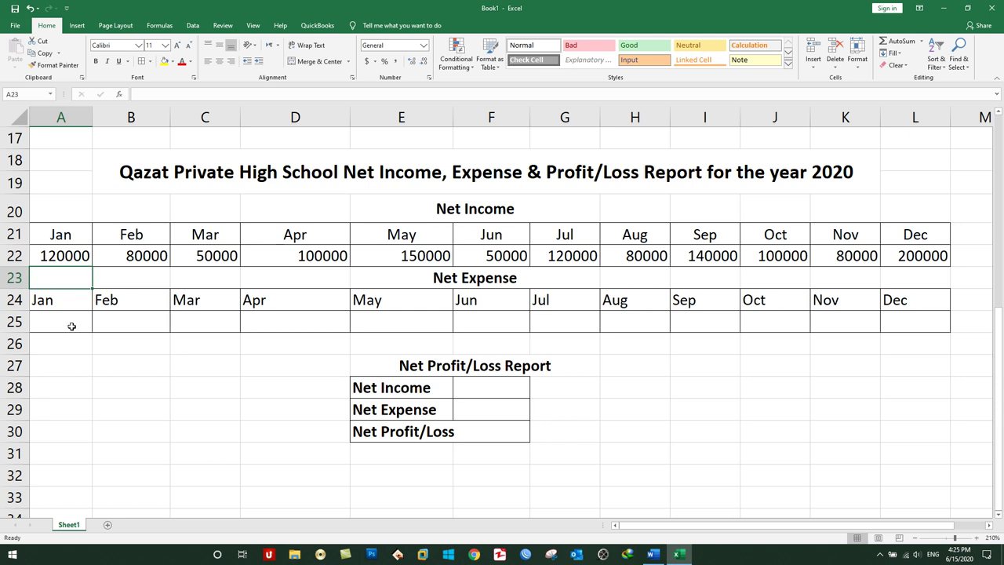
# - Enter January–June net expenses in row 25: 80000, 50000, 80000, 50000, 40000, 50000
pyautogui.click(72, 326)
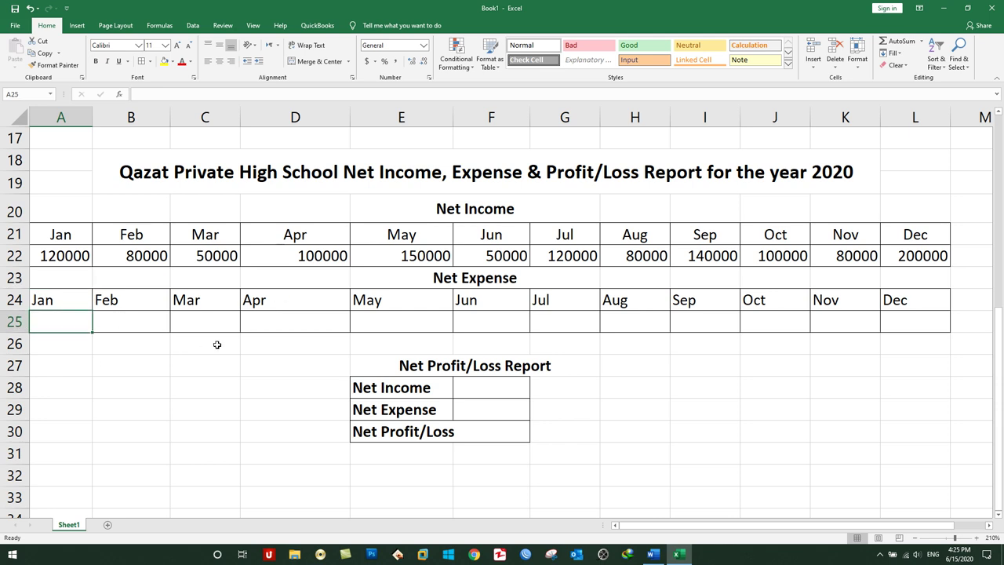
pyautogui.write('80000')
pyautogui.press('Tab')
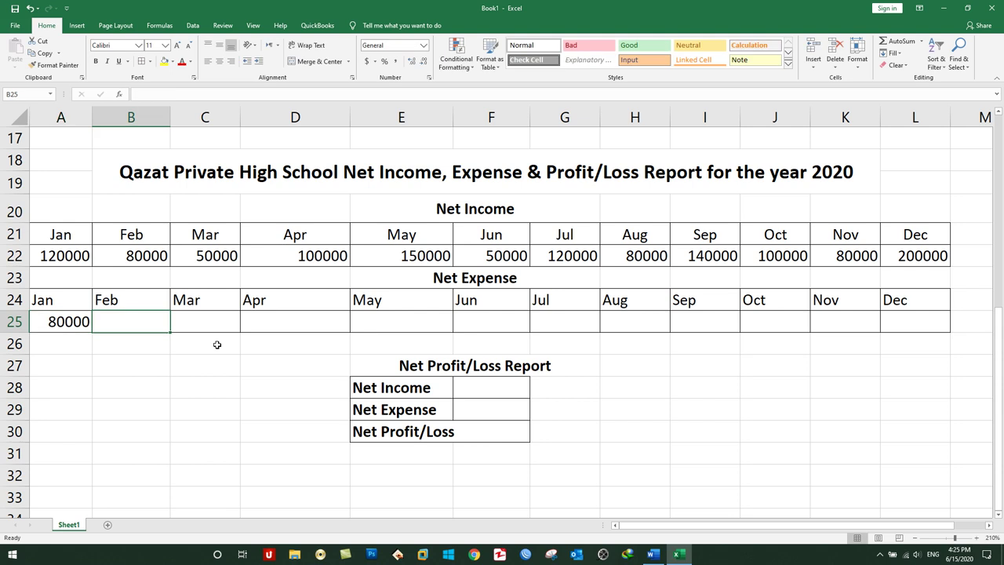
pyautogui.write('50000')
pyautogui.press('Tab')
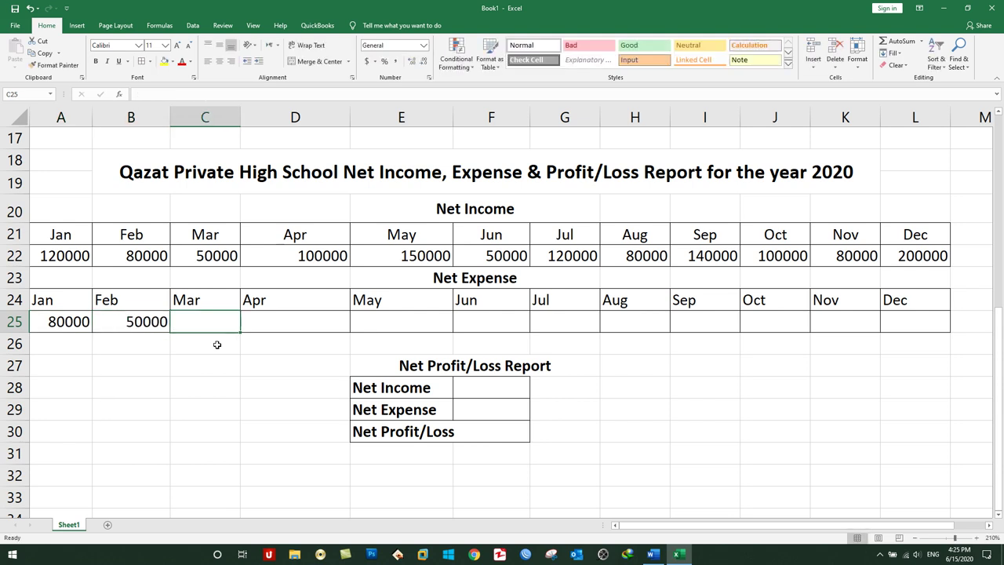
pyautogui.write('80000')
pyautogui.press('Tab')
pyautogui.write('50000')
pyautogui.press('Tab')
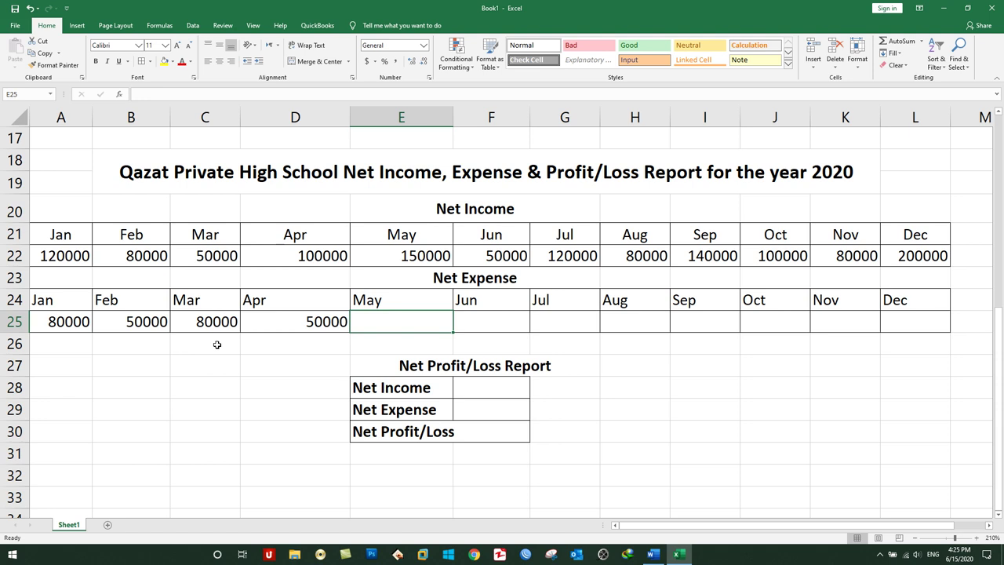
pyautogui.write('40000')
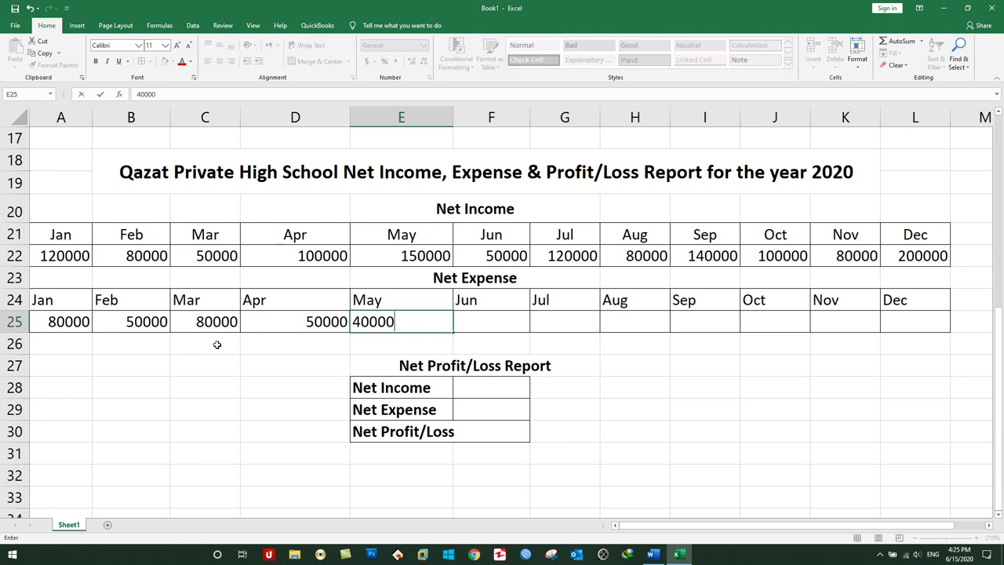
pyautogui.press('Tab')
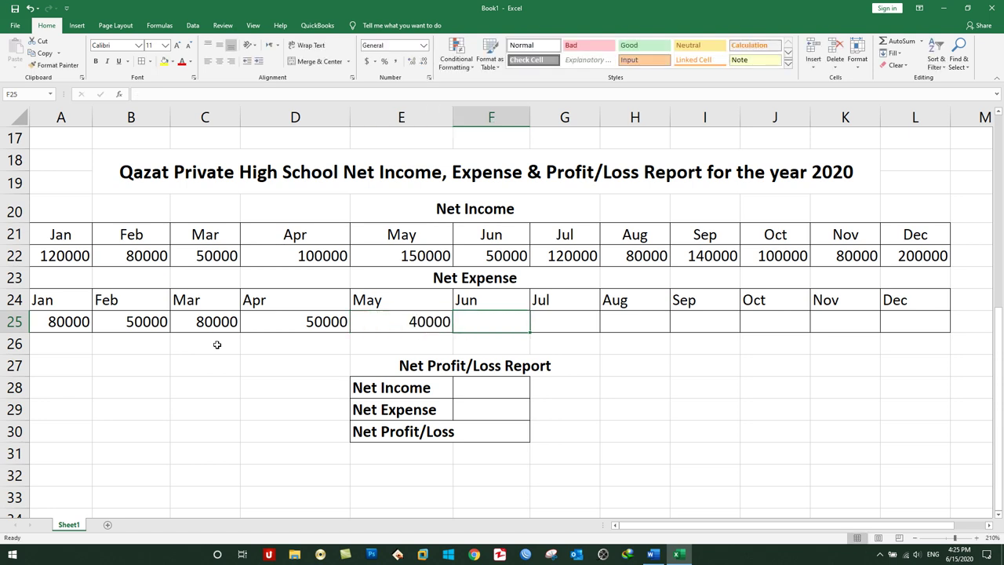
pyautogui.write('20000')
pyautogui.press('BackSpace')
pyautogui.press('BackSpace')
pyautogui.press('BackSpace')
pyautogui.press('BackSpace')
pyautogui.press('BackSpace')
pyautogui.write('50000')
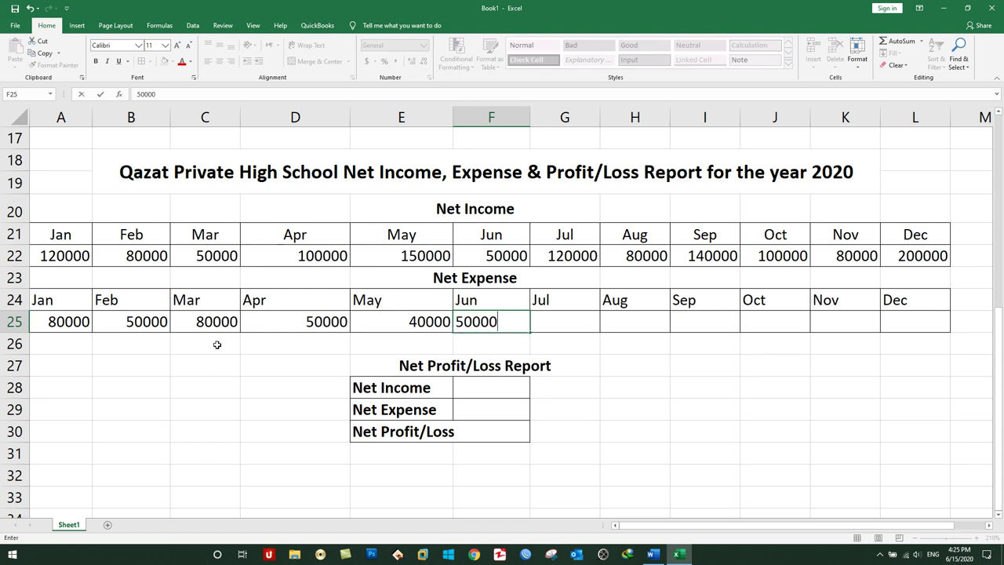
pyautogui.press('Tab')
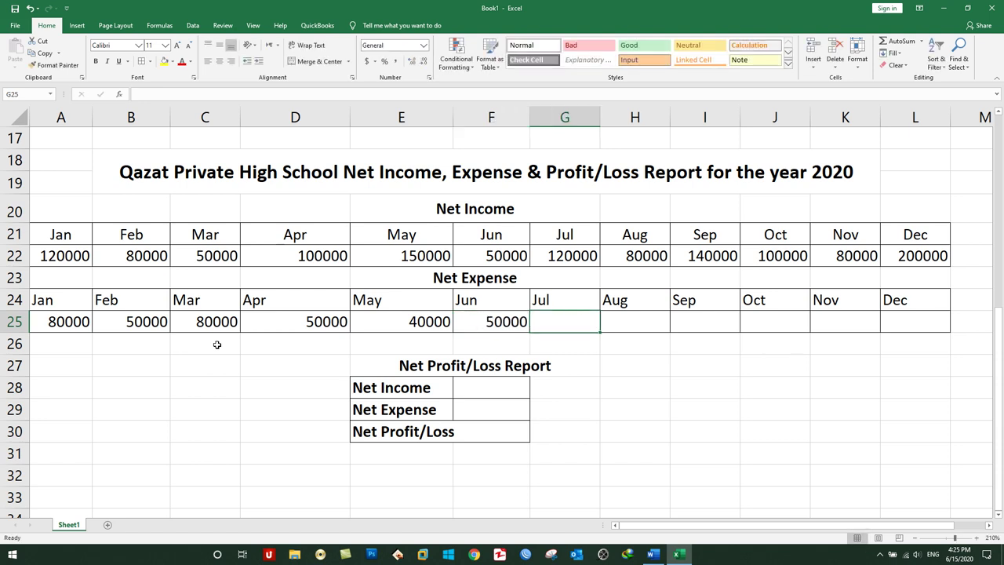
# - Enter July–December net expenses: 60000, 50000, 60000, 50000, 80000, 100000
pyautogui.write('60000')
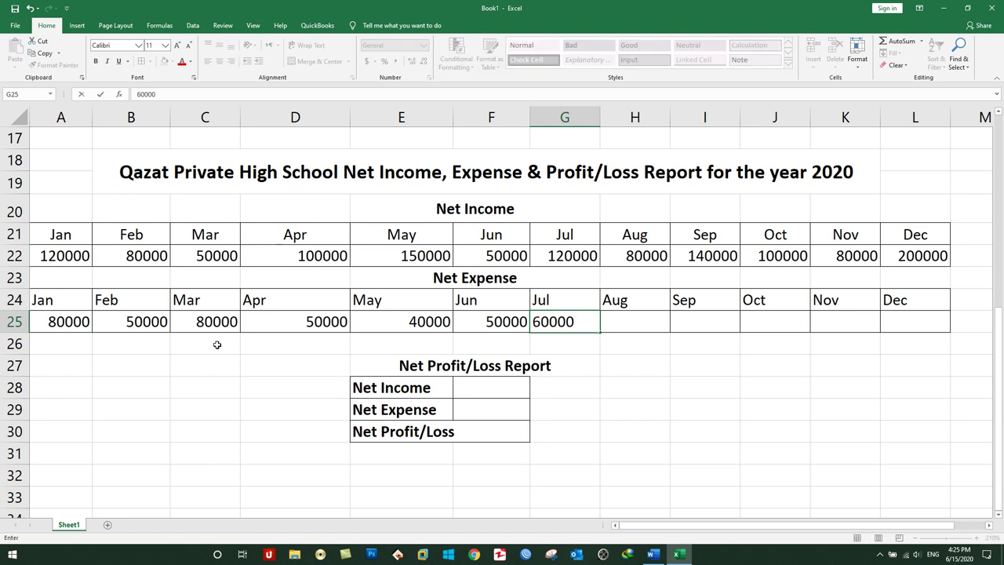
pyautogui.press('Tab')
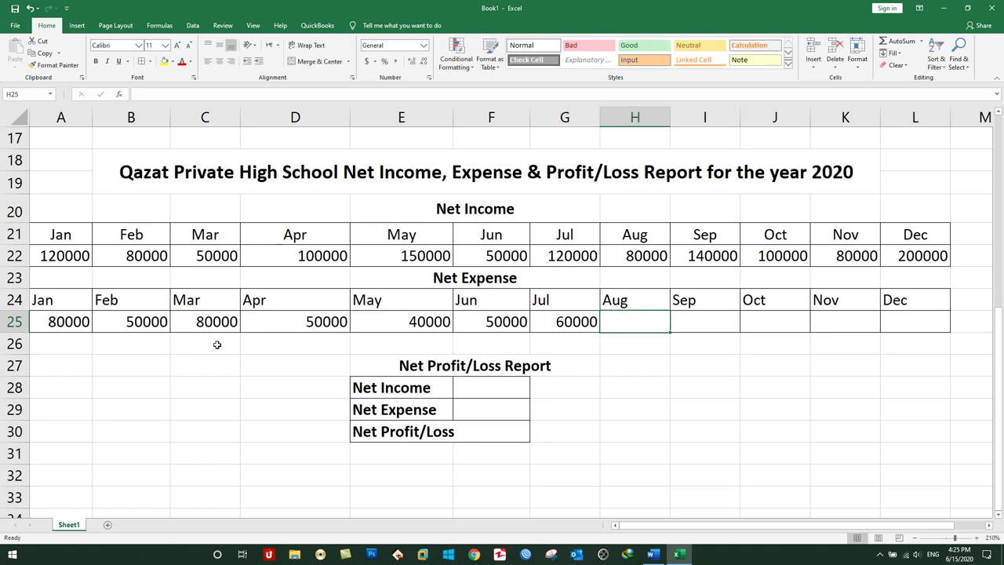
pyautogui.write('5000')
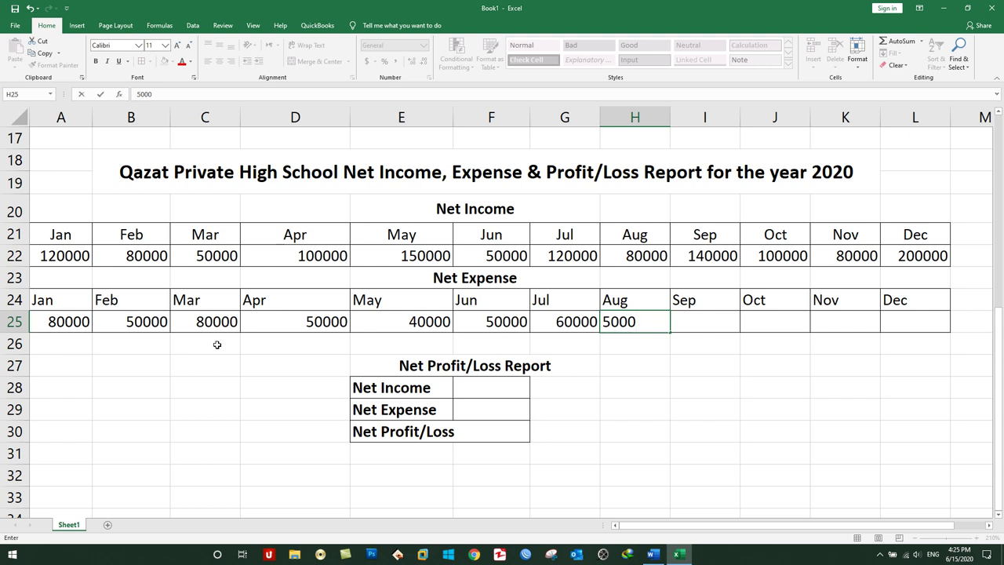
pyautogui.write('0')
pyautogui.press('Tab')
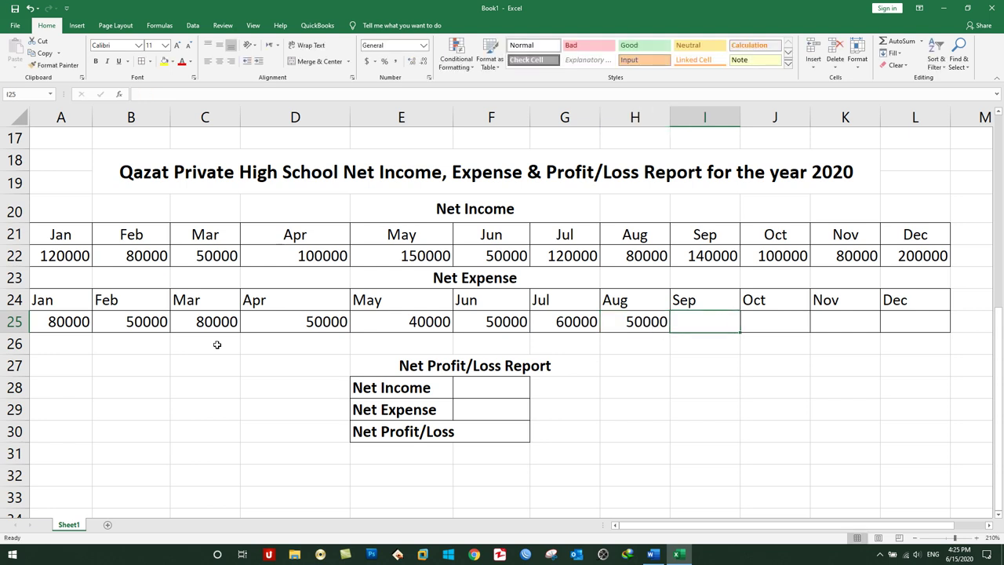
pyautogui.write('60000')
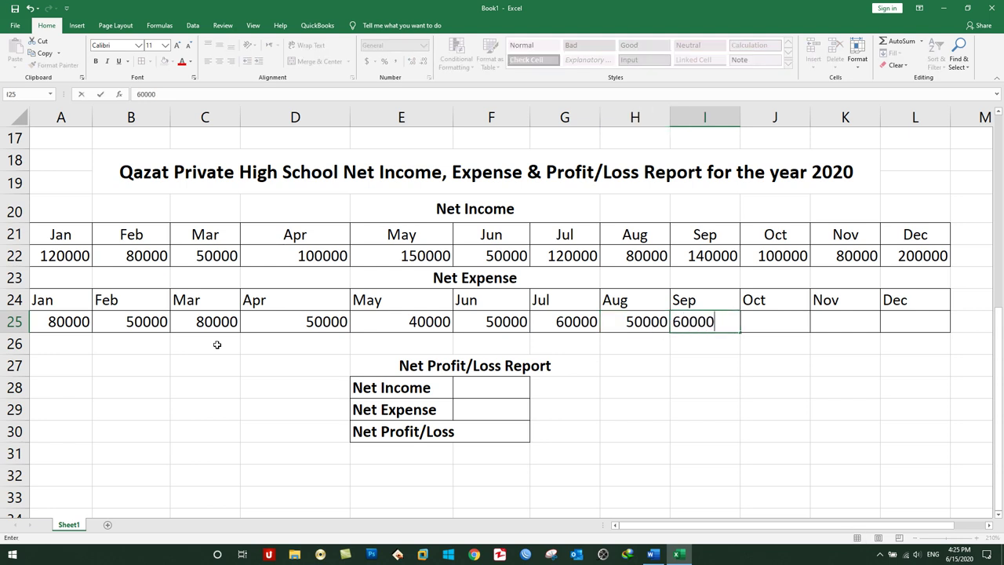
pyautogui.press('Tab')
pyautogui.write('50000')
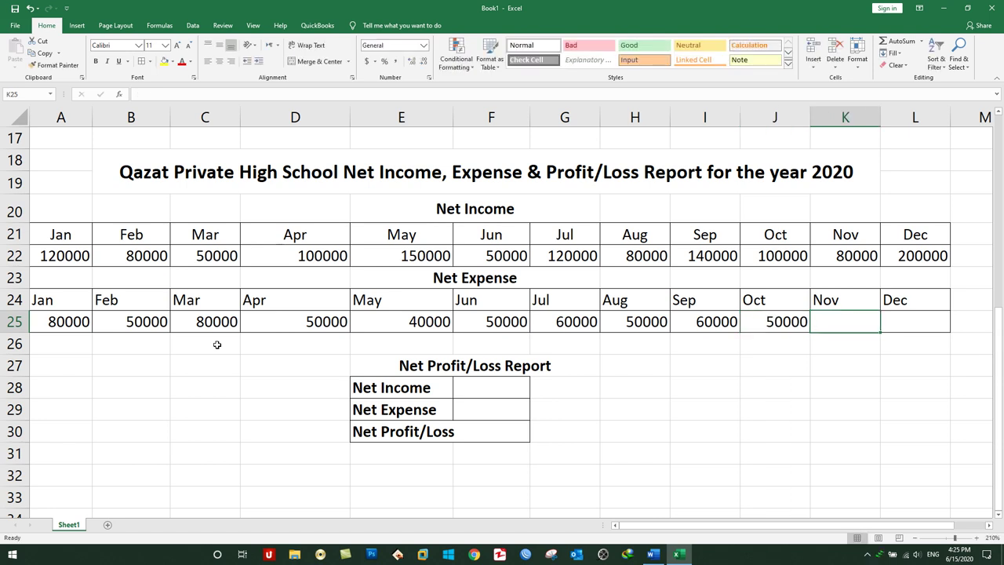
pyautogui.write('80000')
pyautogui.press('Tab')
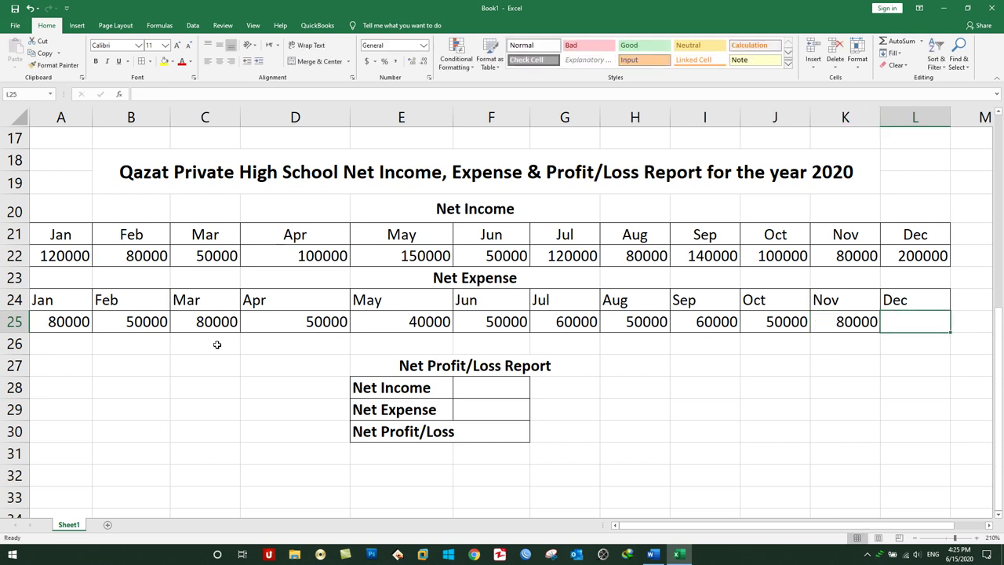
pyautogui.write('10000')
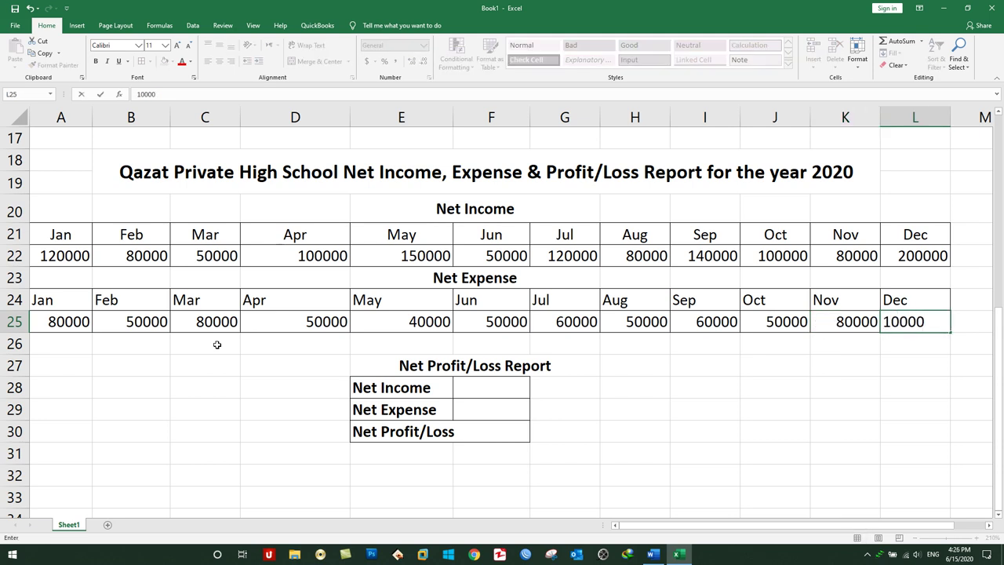
pyautogui.write('0')
pyautogui.press('Tab')
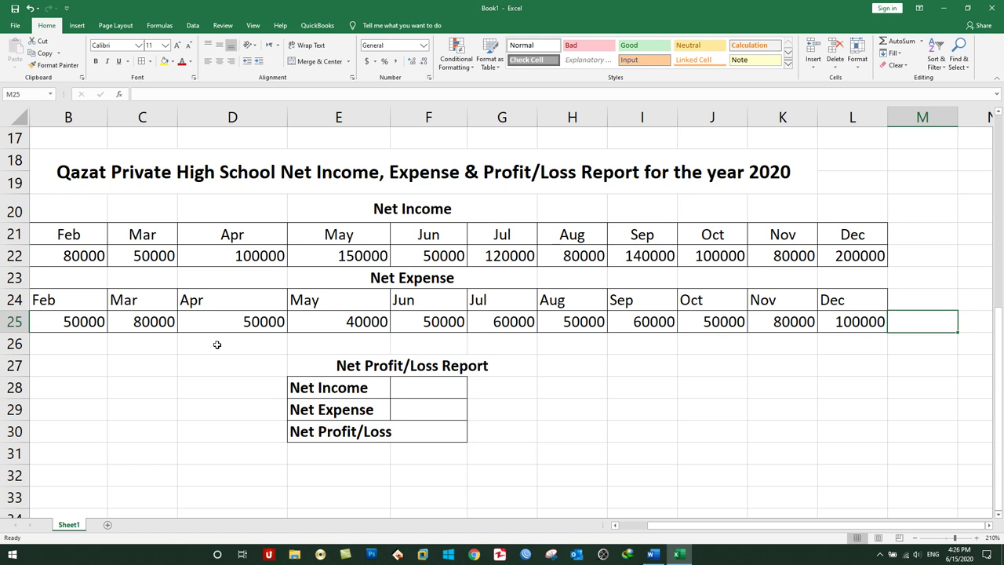
# - Widen column E slightly, then select the Net Income result cell F28
pyautogui.click(615, 525)
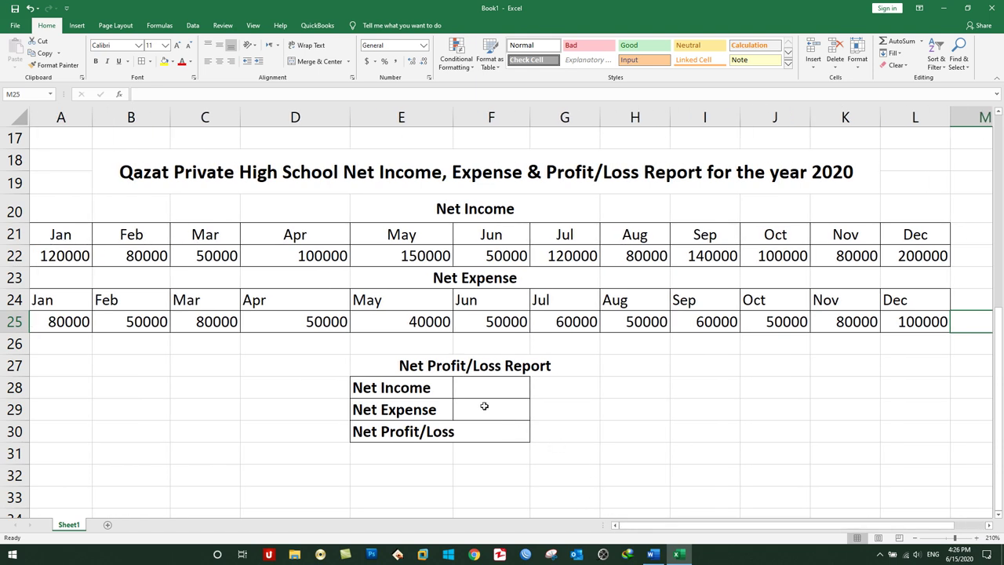
pyautogui.click(529, 405)
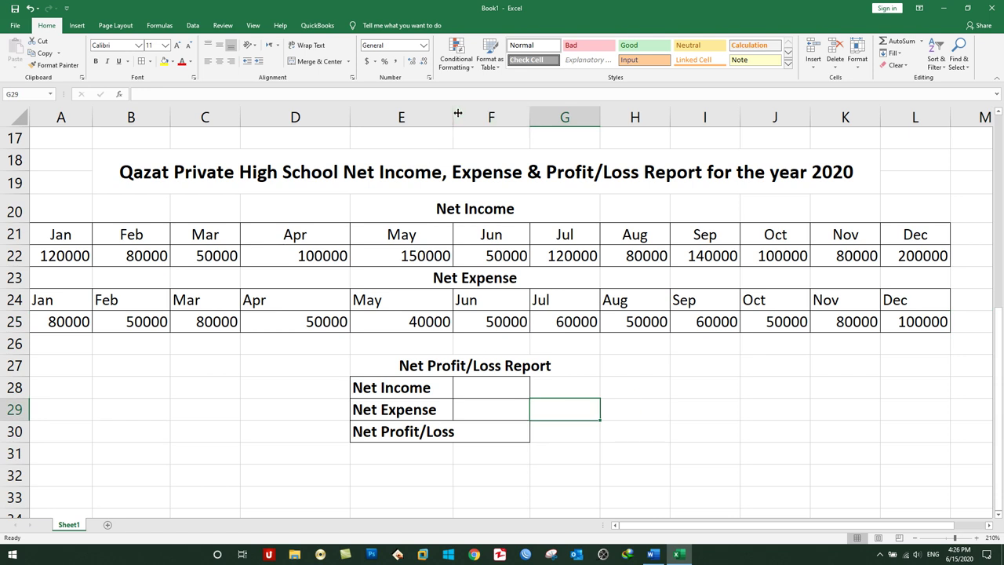
pyautogui.moveTo(454, 118); pyautogui.dragTo(461, 119)
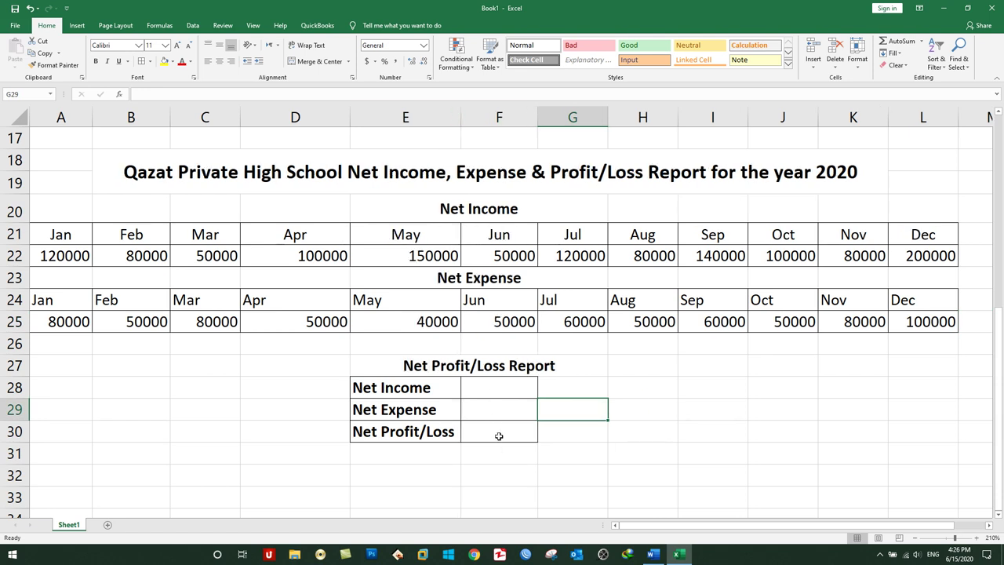
pyautogui.click(487, 388)
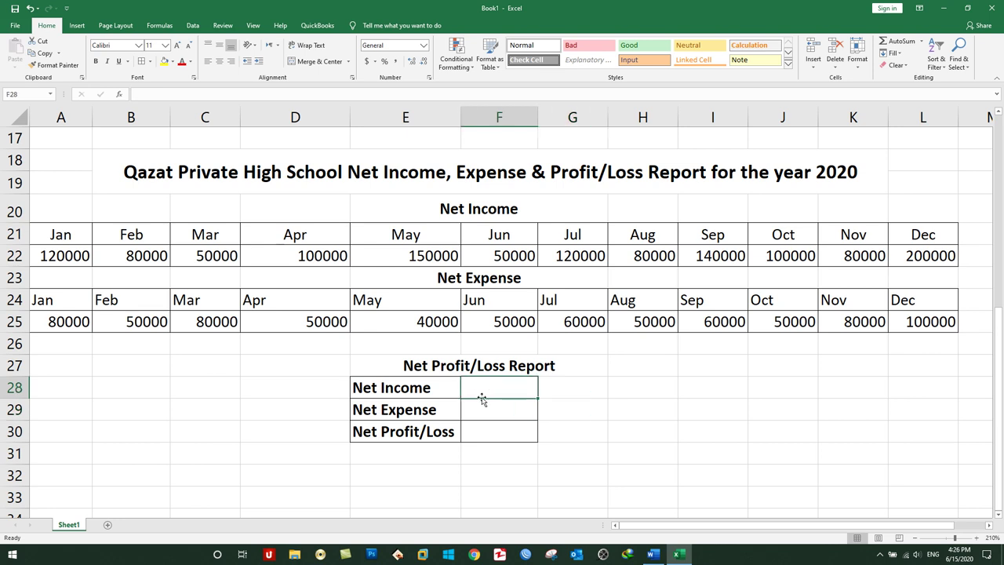
pyautogui.click(479, 407)
pyautogui.click(477, 390)
pyautogui.click(474, 410)
pyautogui.click(473, 432)
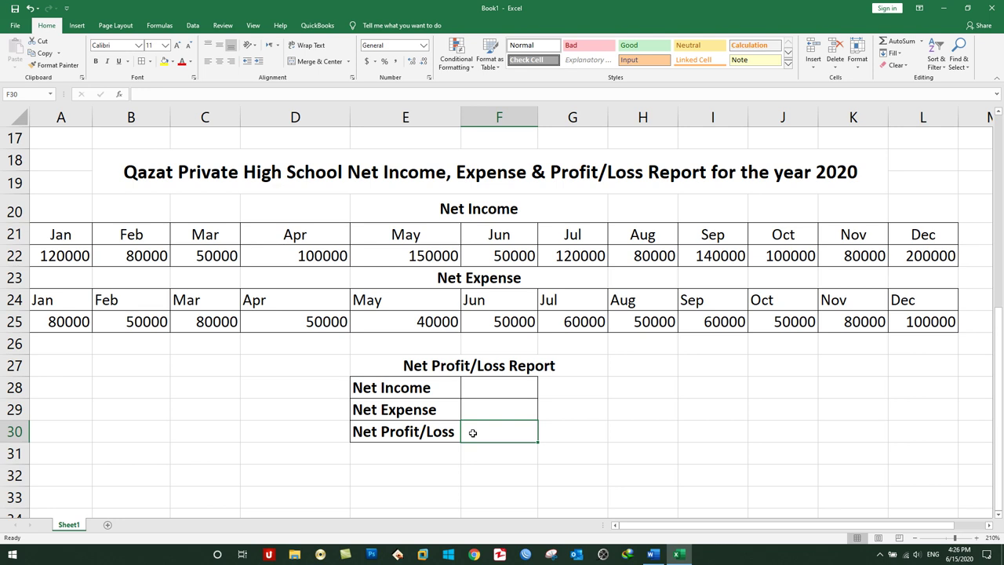
pyautogui.click(490, 386)
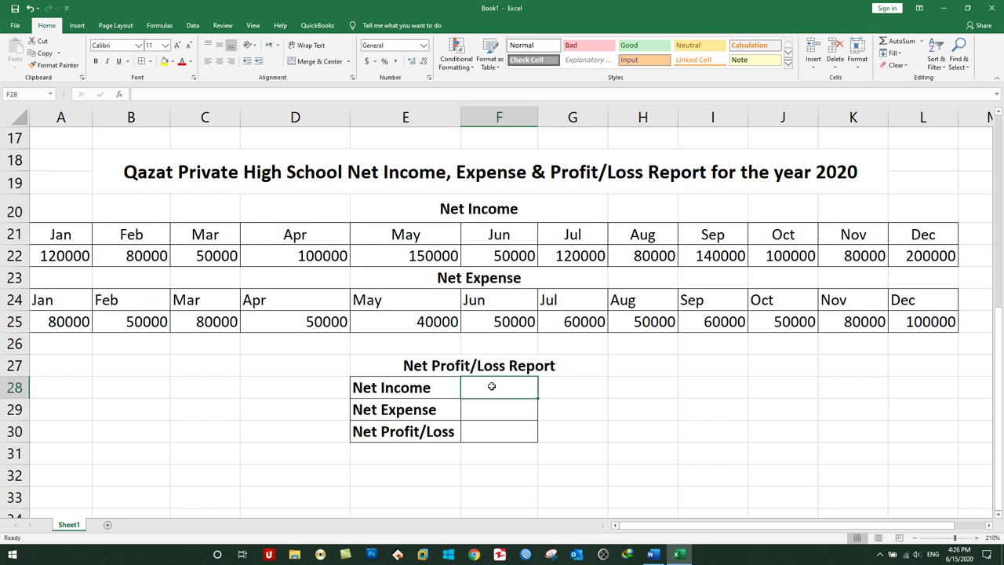
# - Enter =A22+B22+…+L22 in F28 to total the monthly income, giving 1270000
pyautogui.write('=')
pyautogui.click(61, 258)
pyautogui.write('+')
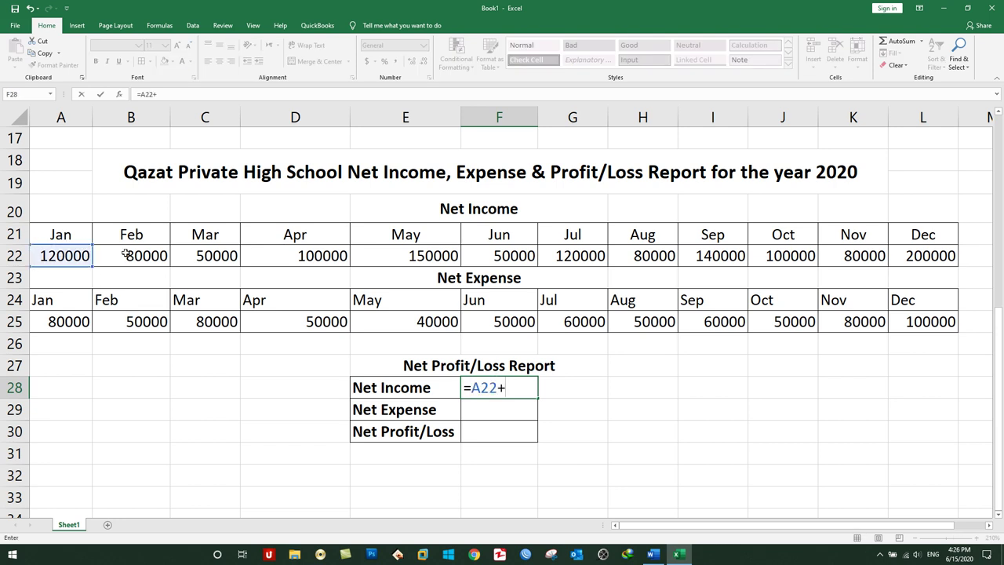
pyautogui.click(127, 251)
pyautogui.write('+')
pyautogui.click(217, 253)
pyautogui.write('+')
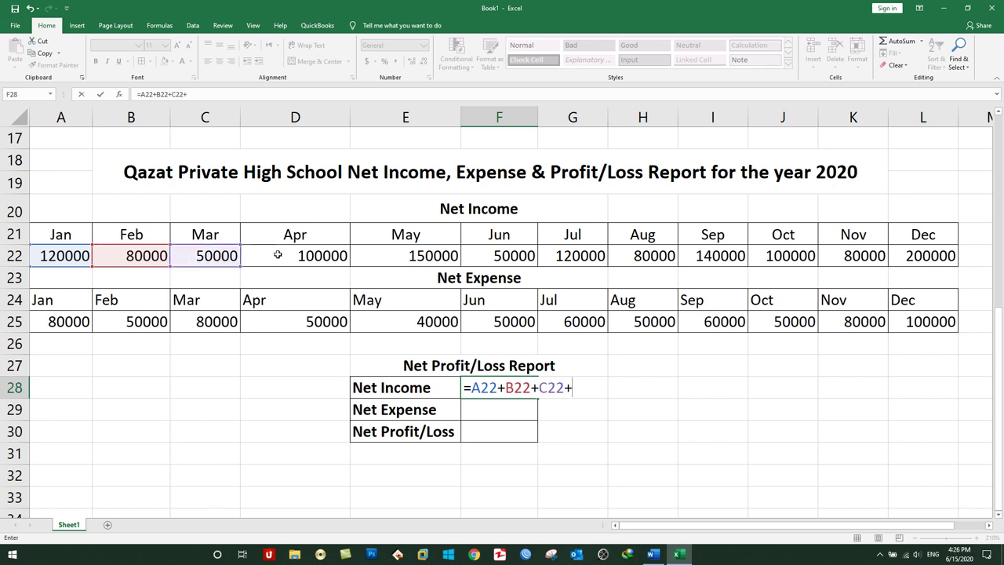
pyautogui.click(276, 252)
pyautogui.write('+')
pyautogui.click(376, 253)
pyautogui.write('+')
pyautogui.click(497, 259)
pyautogui.write('+')
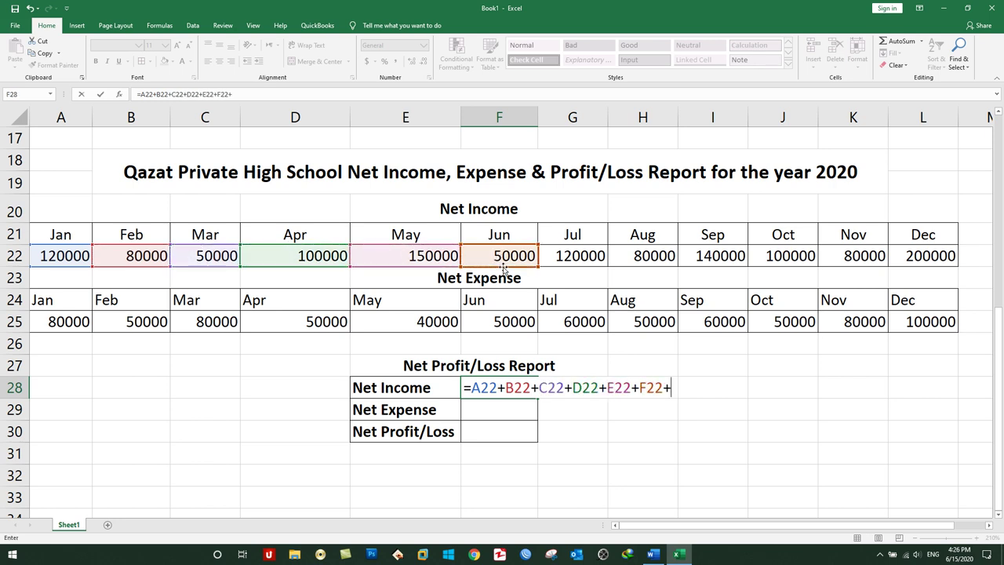
pyautogui.click(579, 256)
pyautogui.write('+')
pyautogui.click(673, 259)
pyautogui.write('+')
pyautogui.click(700, 257)
pyautogui.write('+')
pyautogui.click(773, 253)
pyautogui.write('+')
pyautogui.click(862, 256)
pyautogui.write('+')
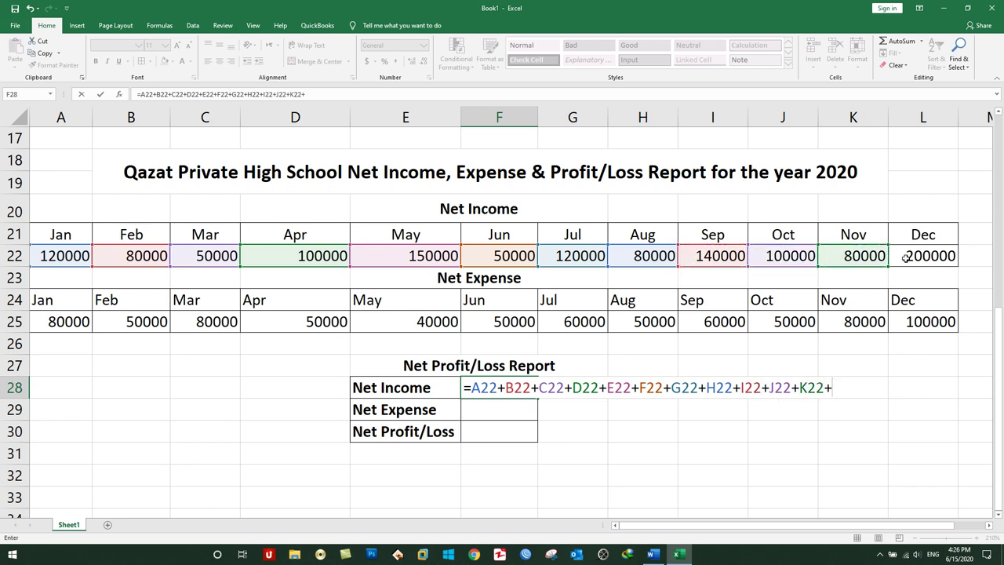
pyautogui.click(922, 255)
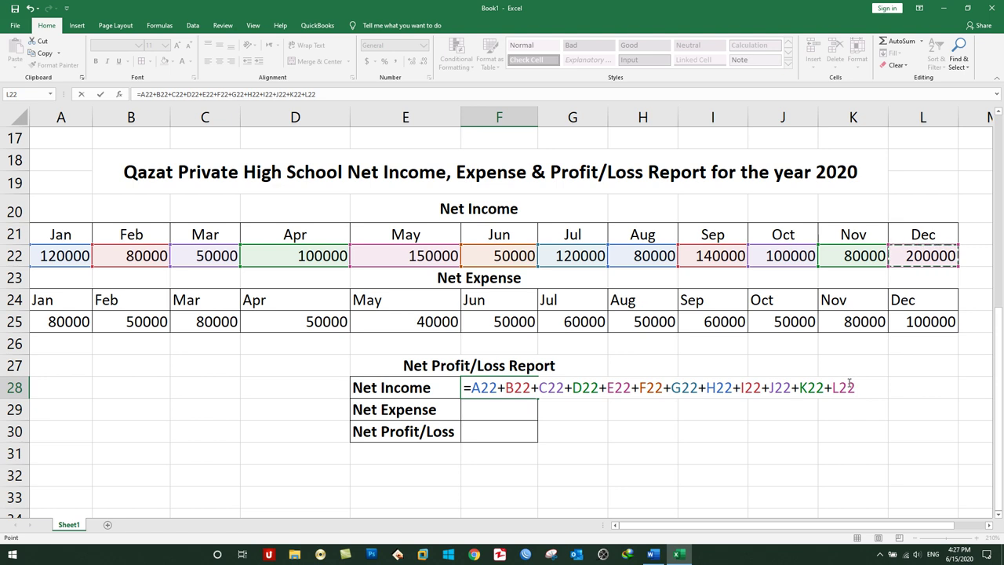
pyautogui.press('Return')
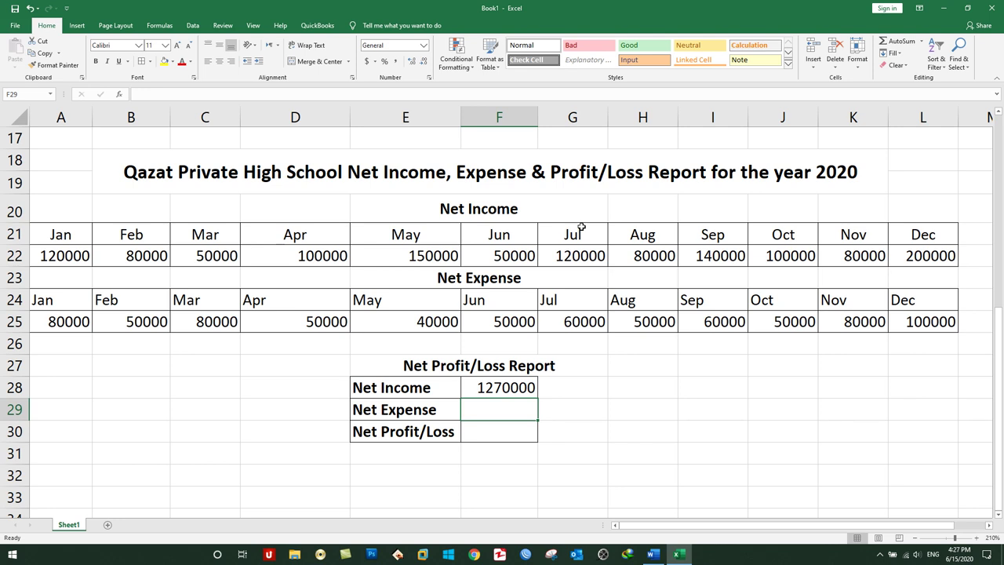
# - Enter =A25+B25+…+L25 in F29 to sum January–December expenses, giving 750000
pyautogui.write('=')
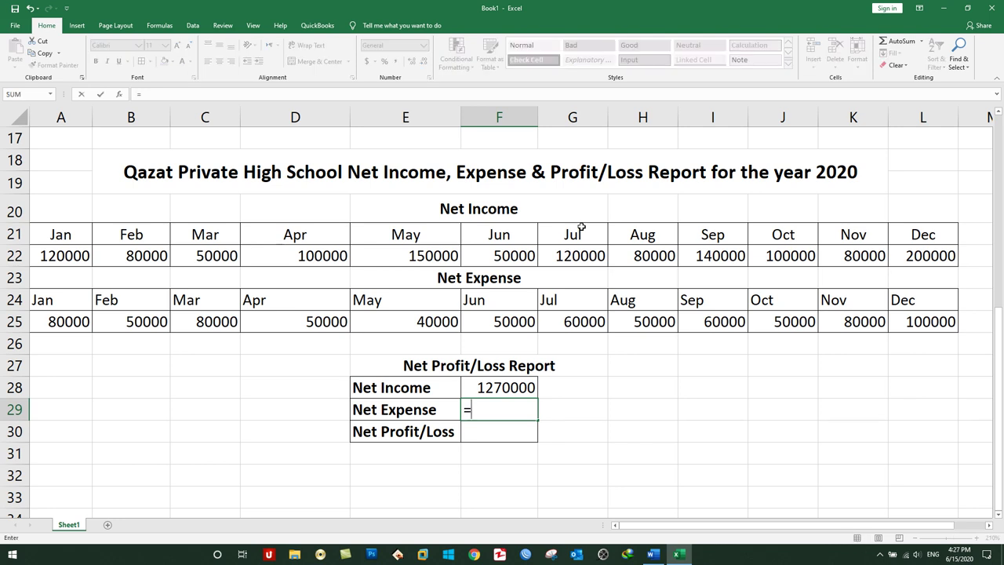
pyautogui.click(63, 321)
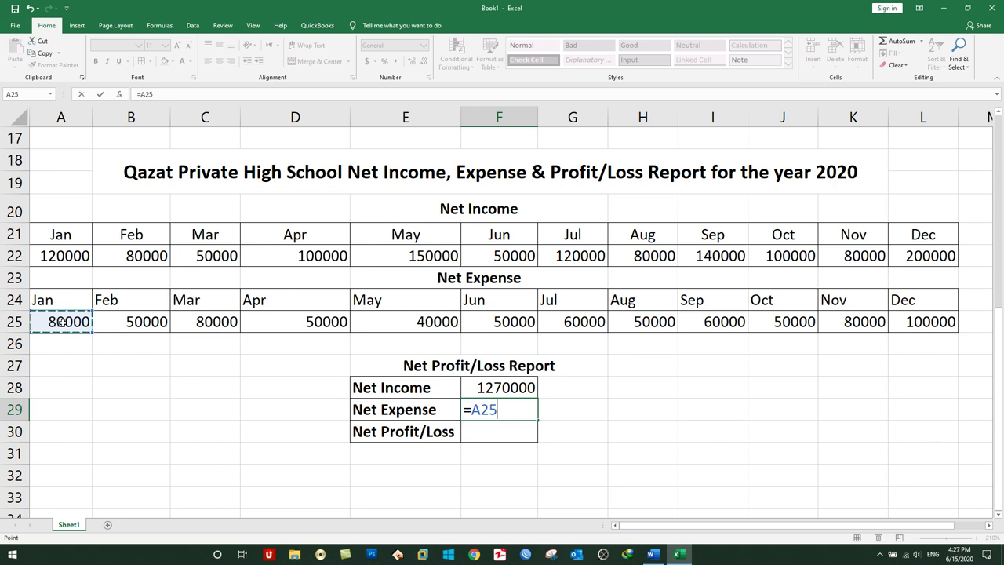
pyautogui.write('+')
pyautogui.click(120, 322)
pyautogui.write('+')
pyautogui.click(187, 321)
pyautogui.write('+')
pyautogui.click(271, 324)
pyautogui.write('+')
pyautogui.click(374, 322)
pyautogui.write('+')
pyautogui.click(488, 322)
pyautogui.write('+')
pyautogui.click(584, 323)
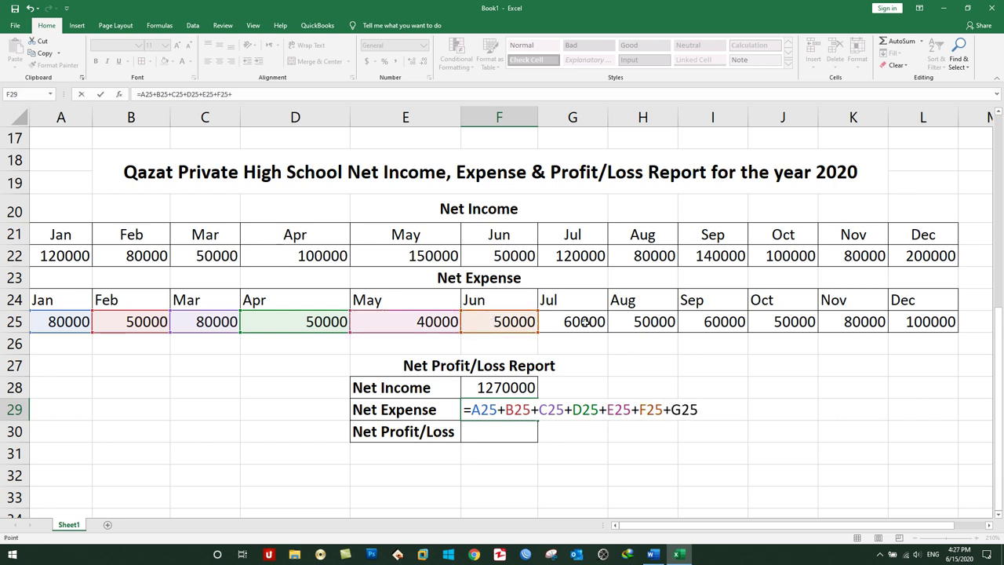
pyautogui.write('+')
pyautogui.click(637, 320)
pyautogui.write('+')
pyautogui.click(706, 318)
pyautogui.write('+')
pyautogui.click(778, 321)
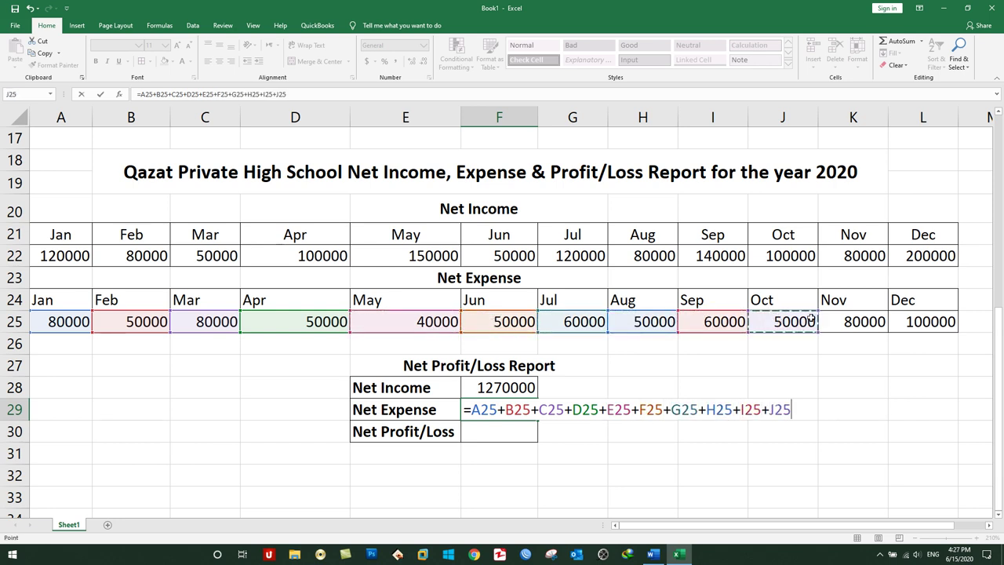
pyautogui.write('+')
pyautogui.click(832, 321)
pyautogui.write('+')
pyautogui.click(906, 321)
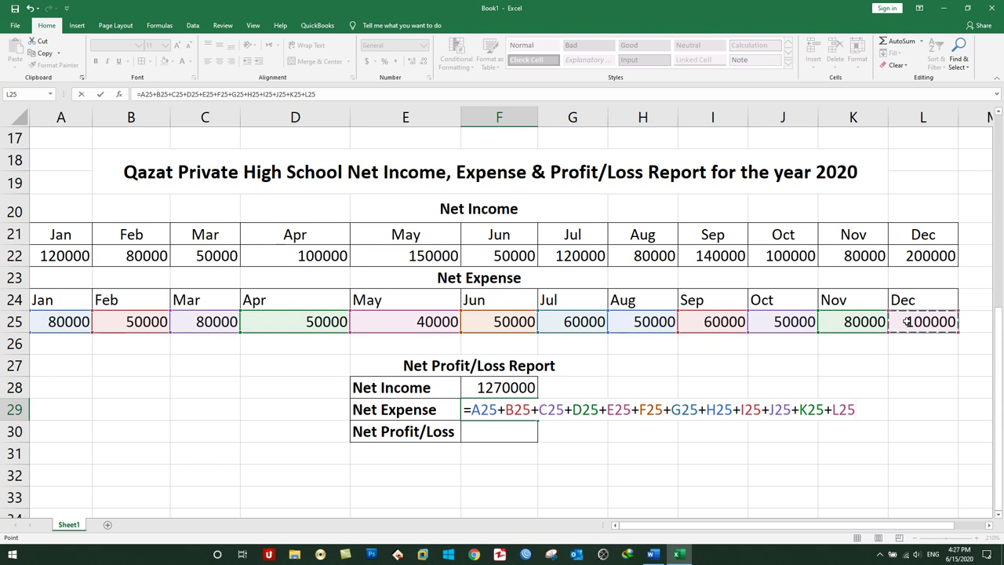
pyautogui.press('Return')
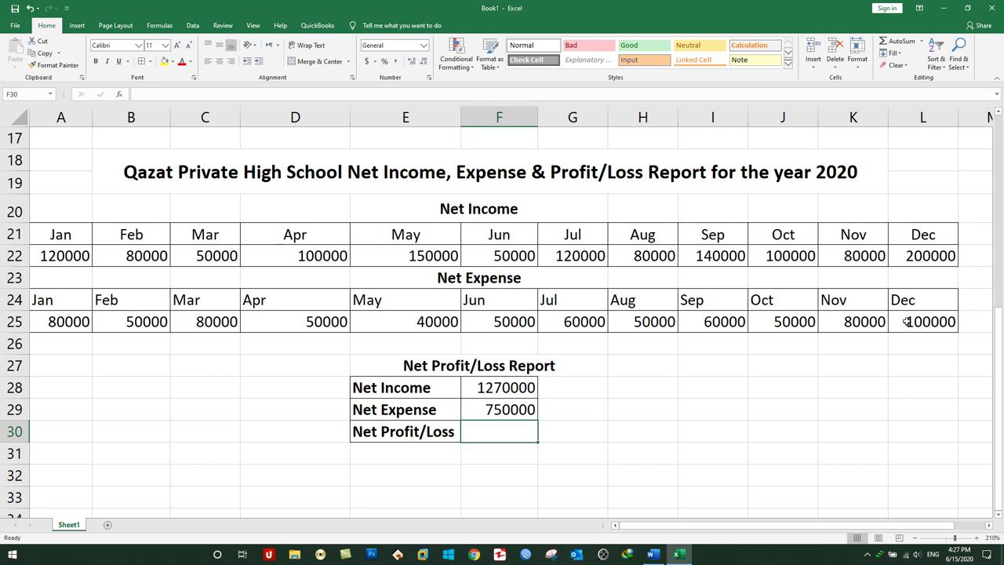
# - Set F30 to =F28-F29 so Net Profit/Loss shows 520000, then minimize Excel
pyautogui.write('=')
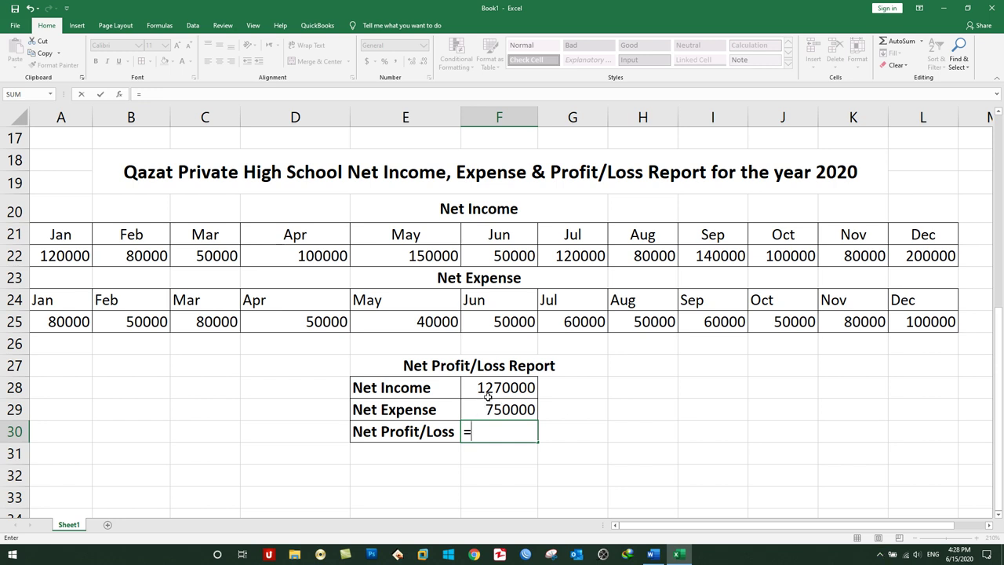
pyautogui.click(482, 384)
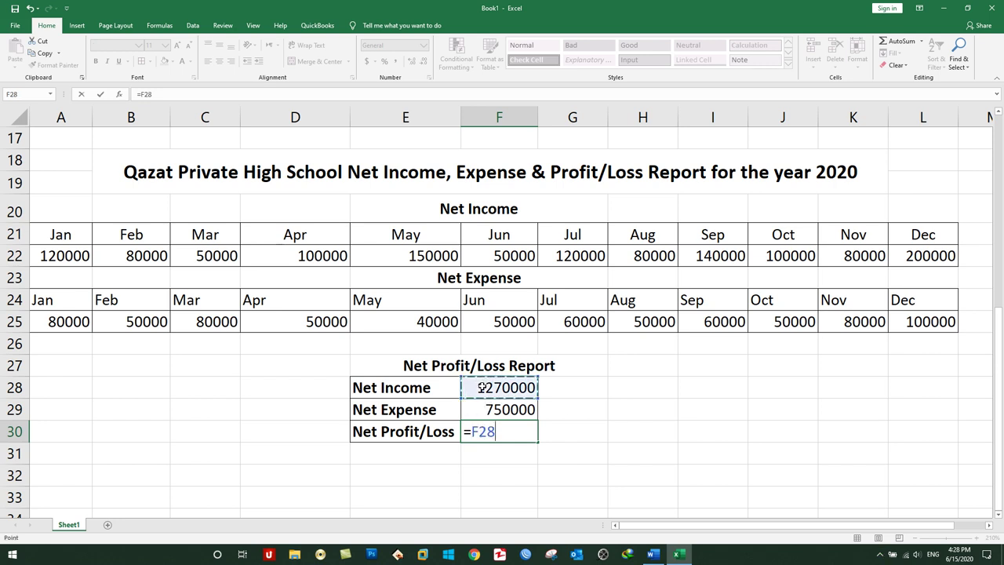
pyautogui.write('-')
pyautogui.click(480, 407)
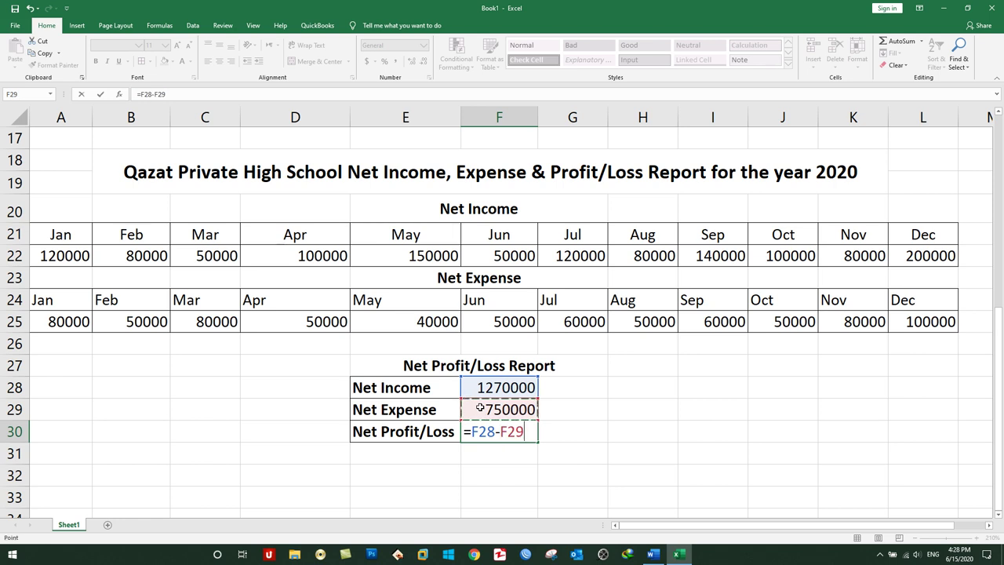
pyautogui.press('Return')
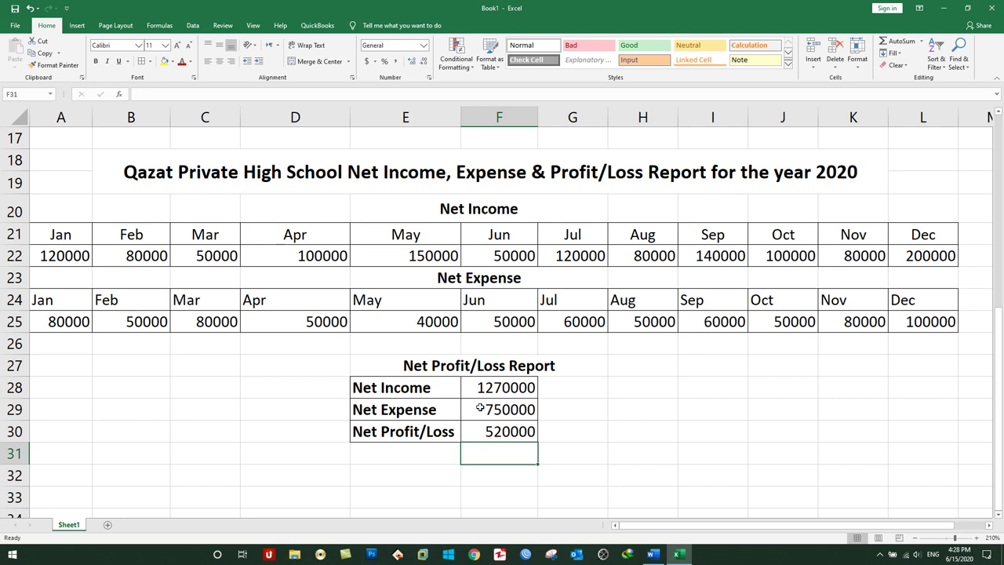
pyautogui.click(679, 554)
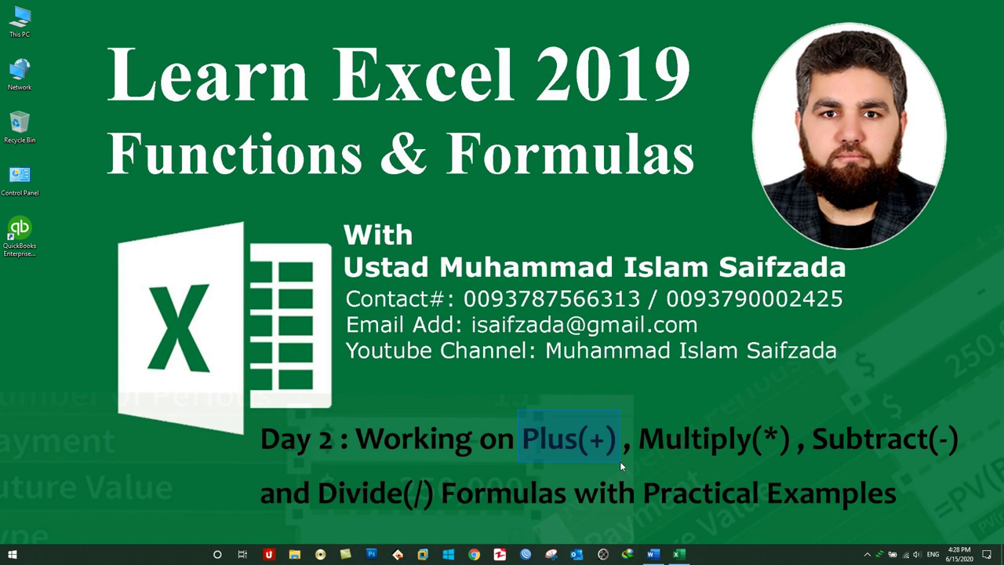
pyautogui.moveTo(637, 414)
pyautogui.mouseDown()
pyautogui.moveTo(704, 448)
pyautogui.moveTo(795, 468)
pyautogui.mouseUp()
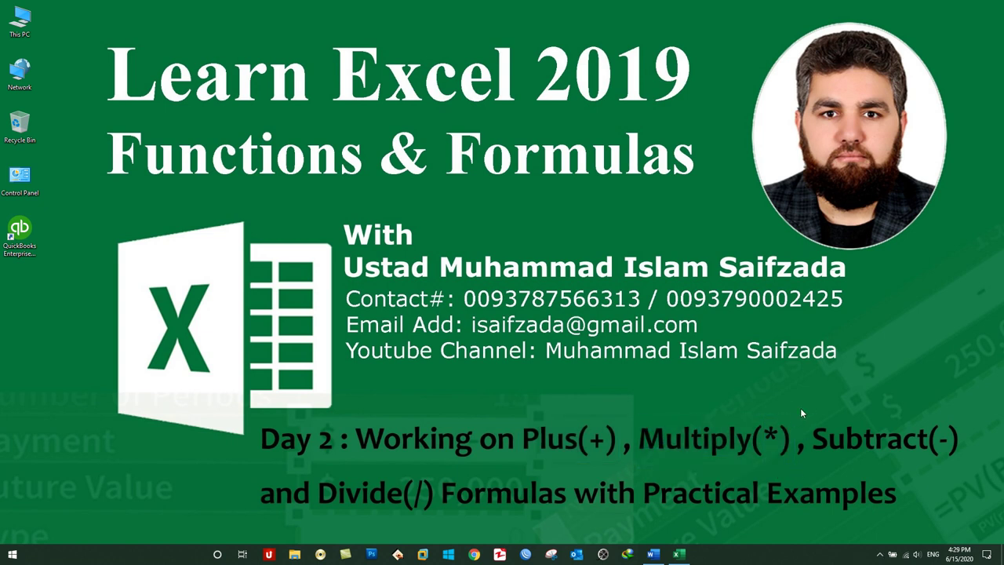
pyautogui.moveTo(820, 411); pyautogui.dragTo(945, 459)
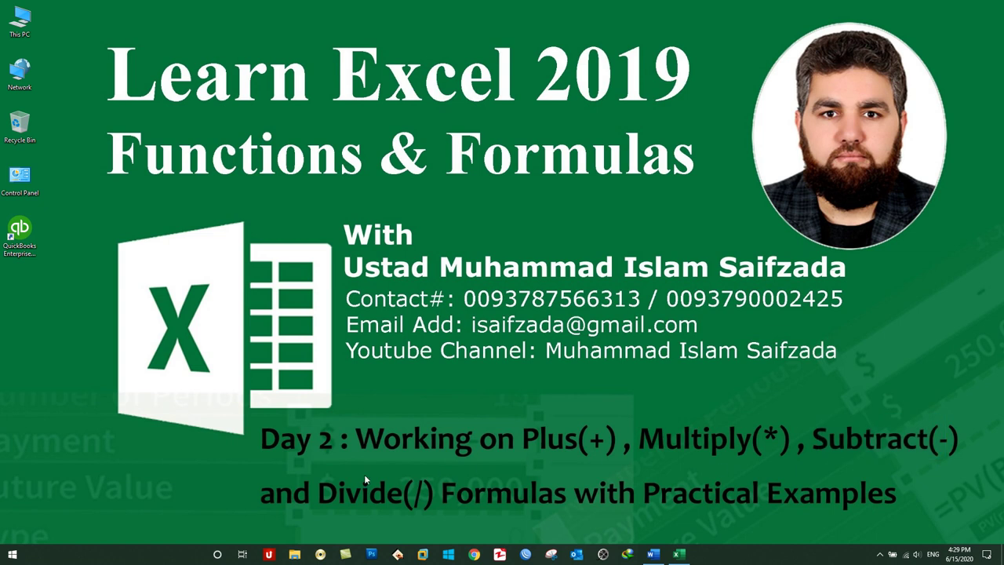